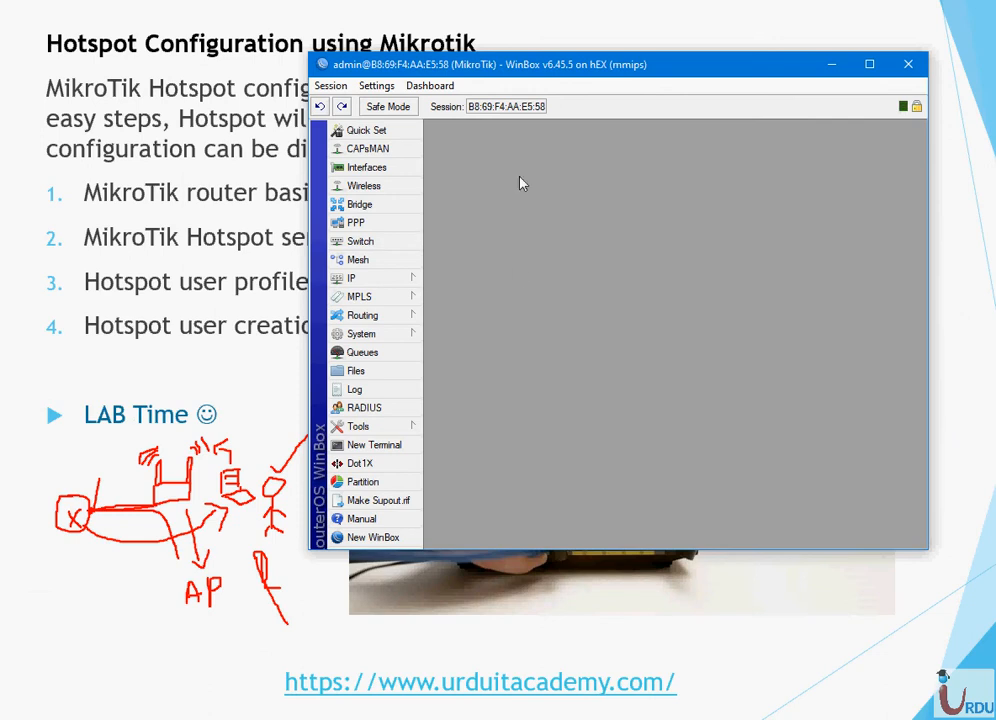
# - Enlarge the router session window and review ether2 (WAN) and ether5 (LAN) in the Interface List
pyautogui.moveTo(558, 67); pyautogui.dragTo(267, 31)
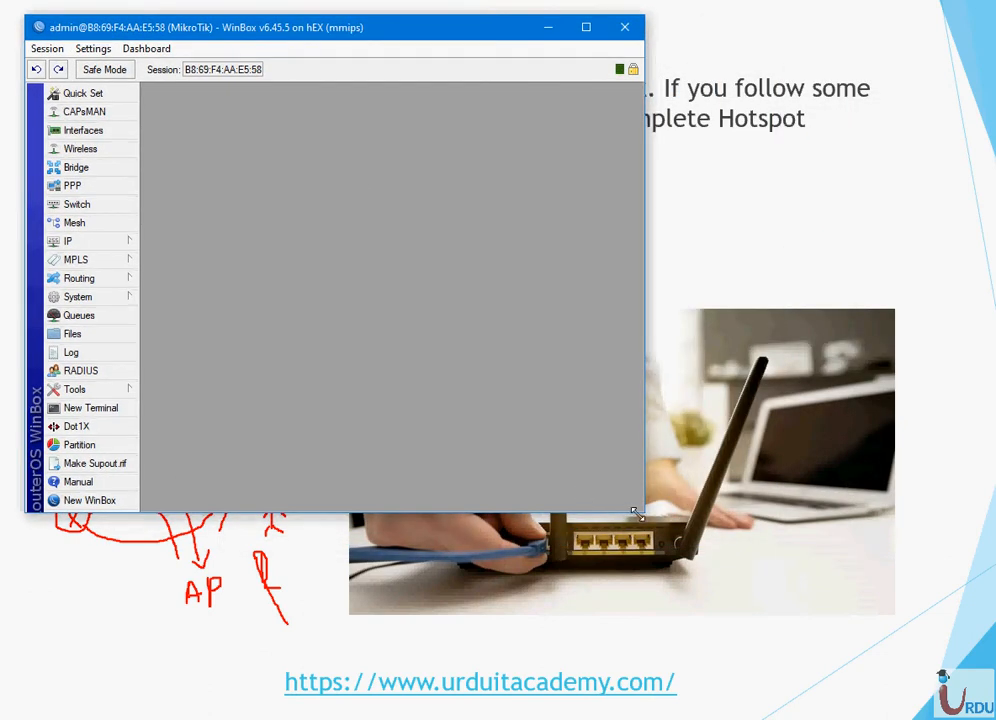
pyautogui.moveTo(636, 513); pyautogui.dragTo(925, 697)
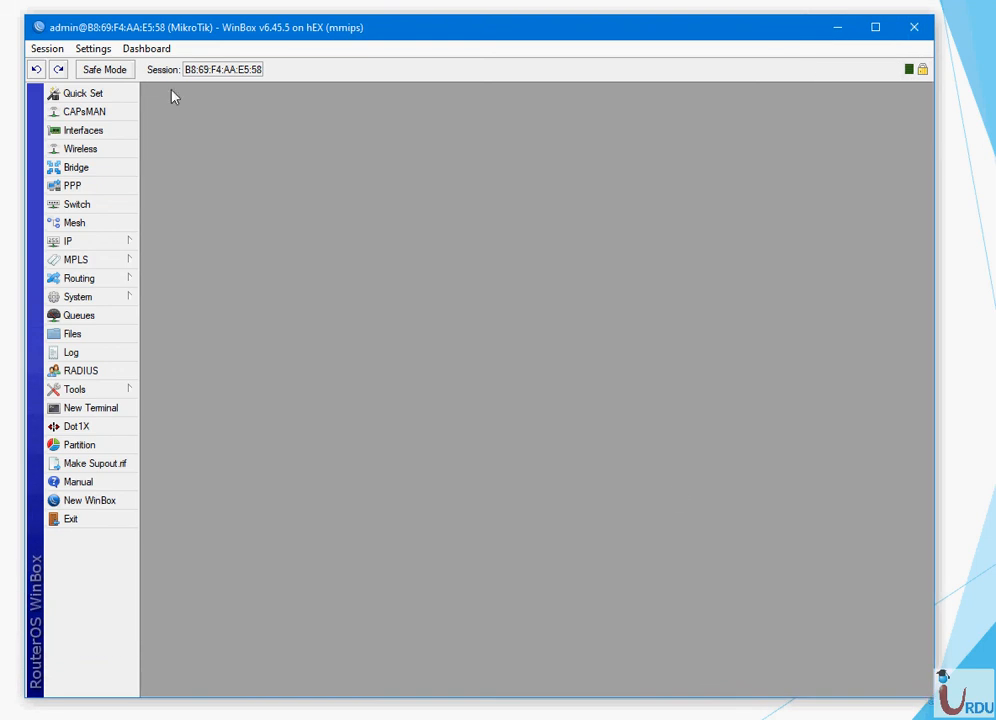
pyautogui.click(102, 134)
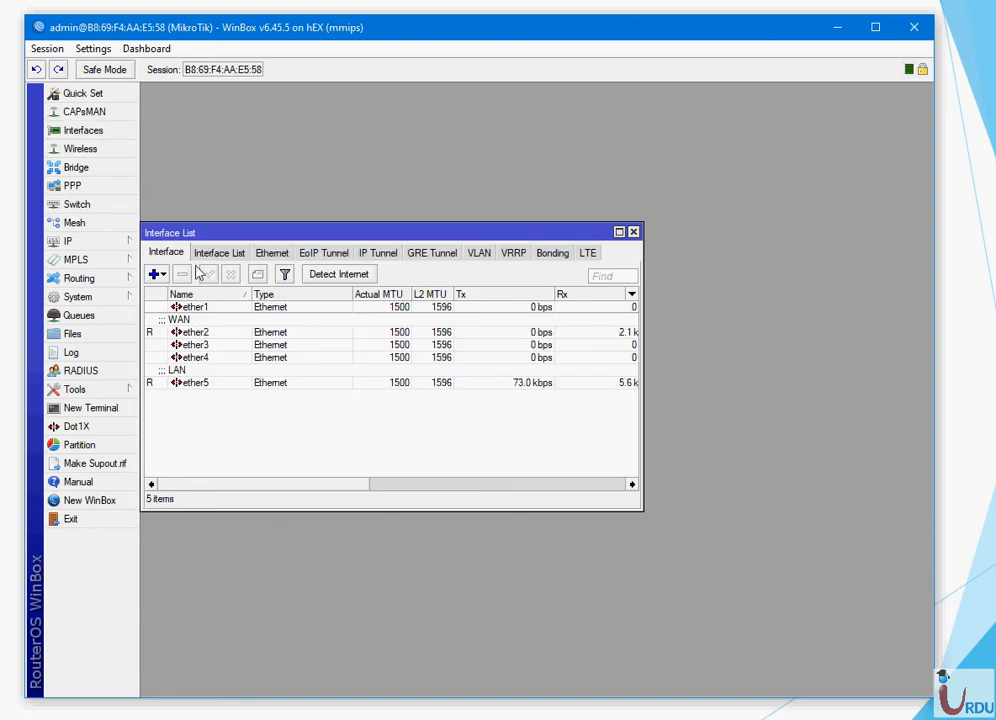
pyautogui.moveTo(212, 234); pyautogui.dragTo(365, 144)
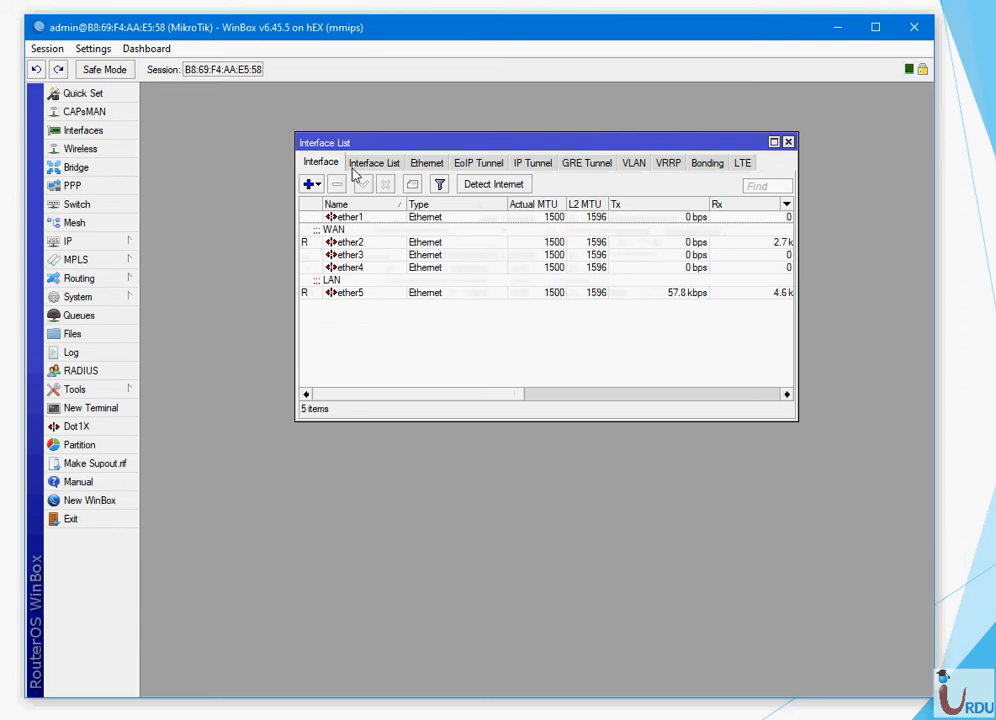
pyautogui.click(333, 243)
pyautogui.click(343, 292)
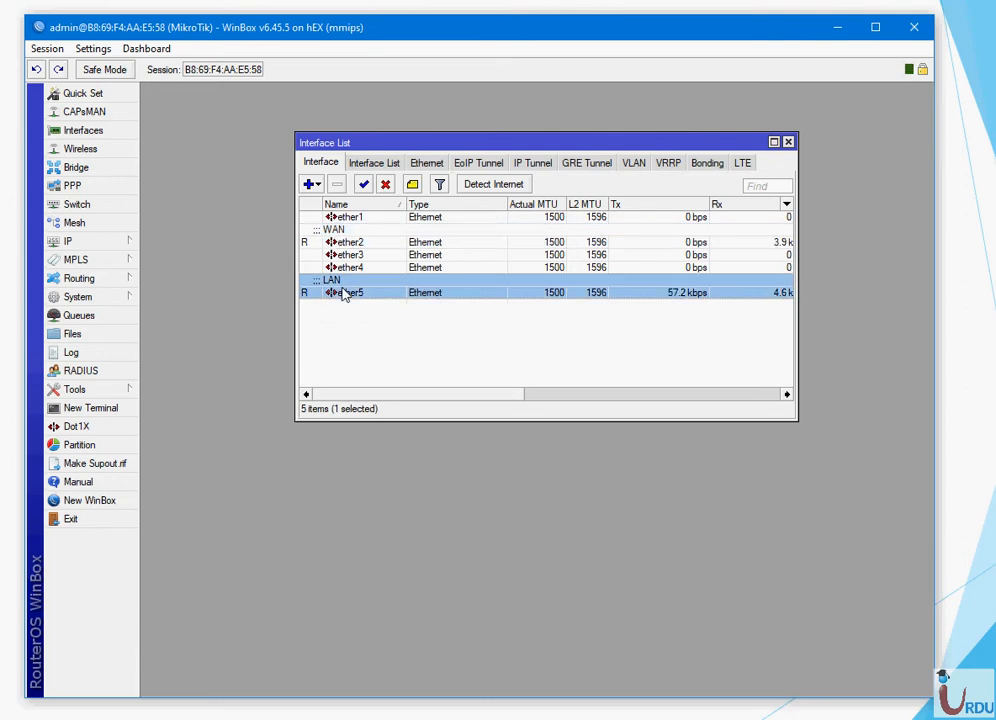
pyautogui.click(788, 142)
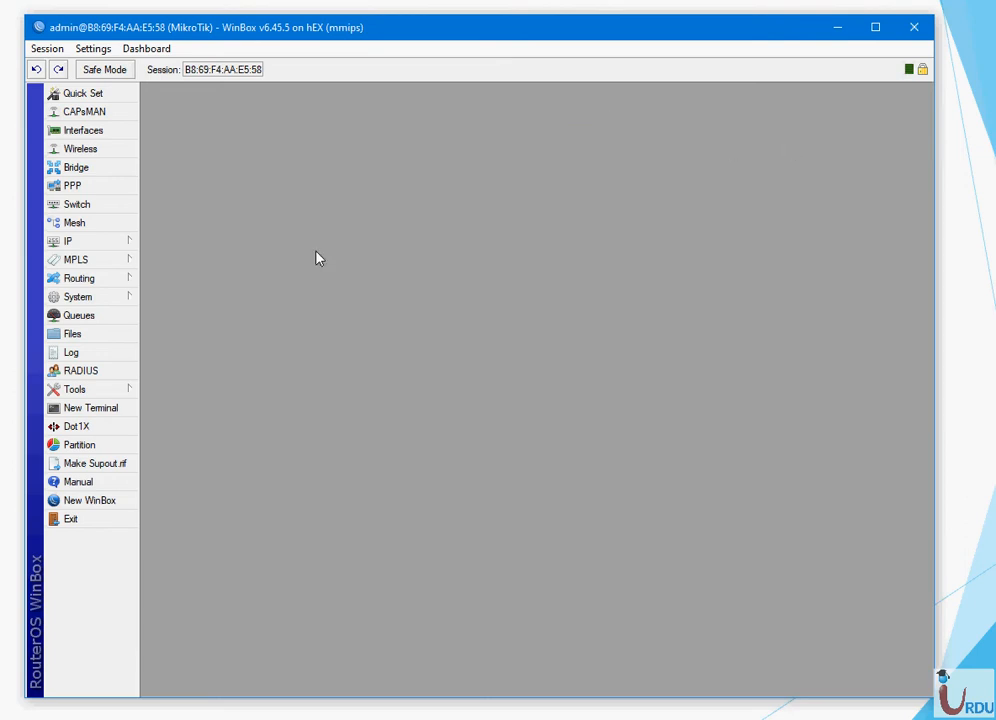
pyautogui.click(133, 244)
pyautogui.click(264, 280)
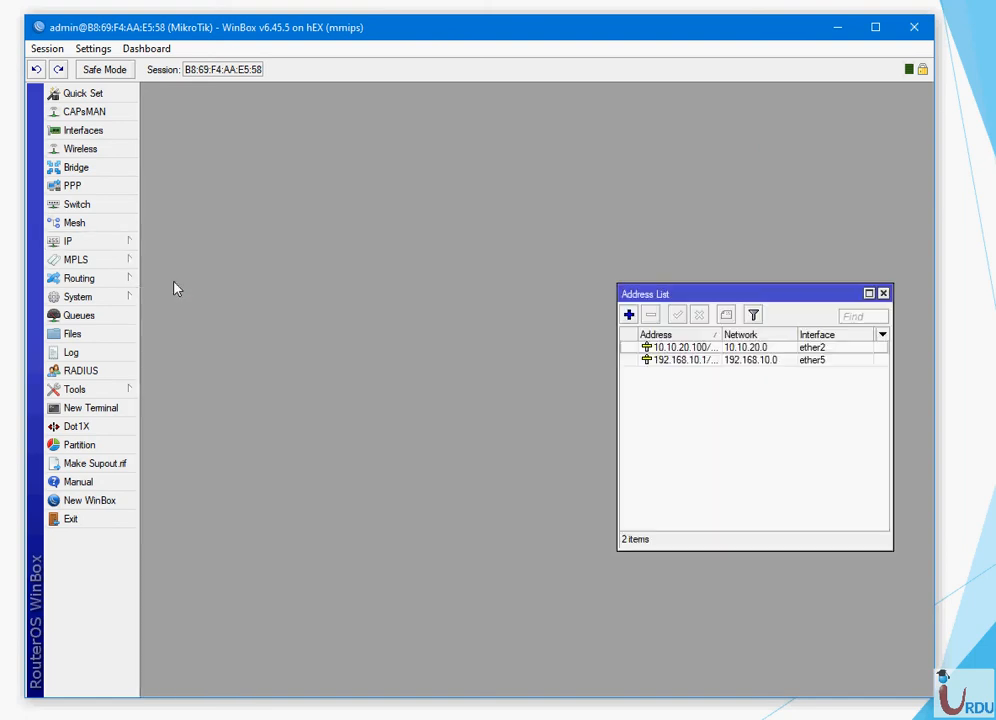
pyautogui.click(660, 348)
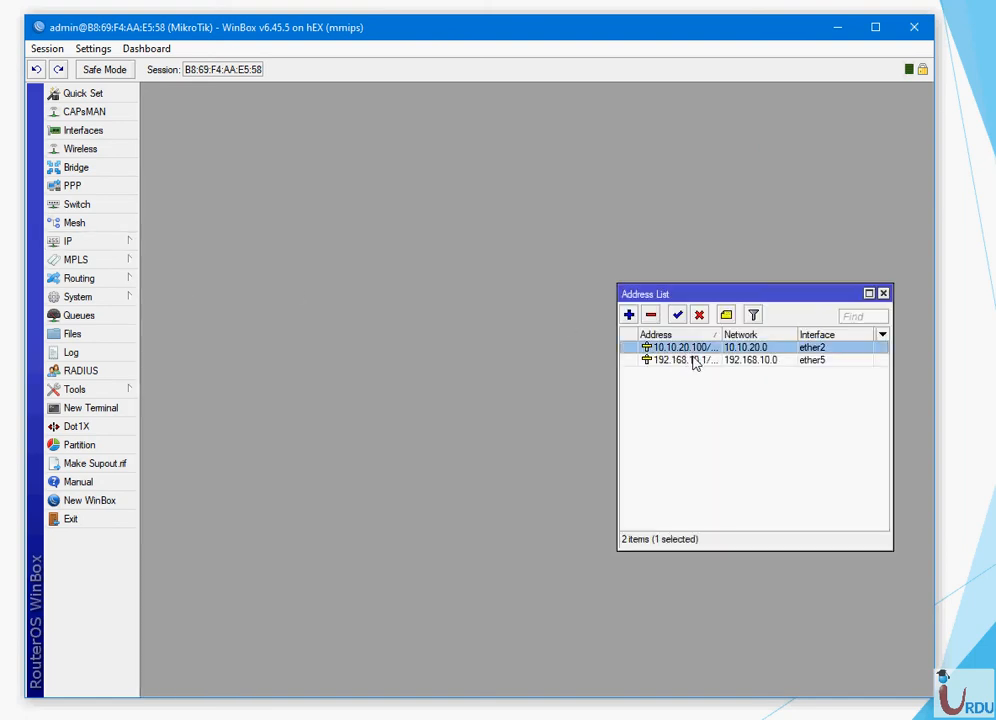
pyautogui.click(694, 360)
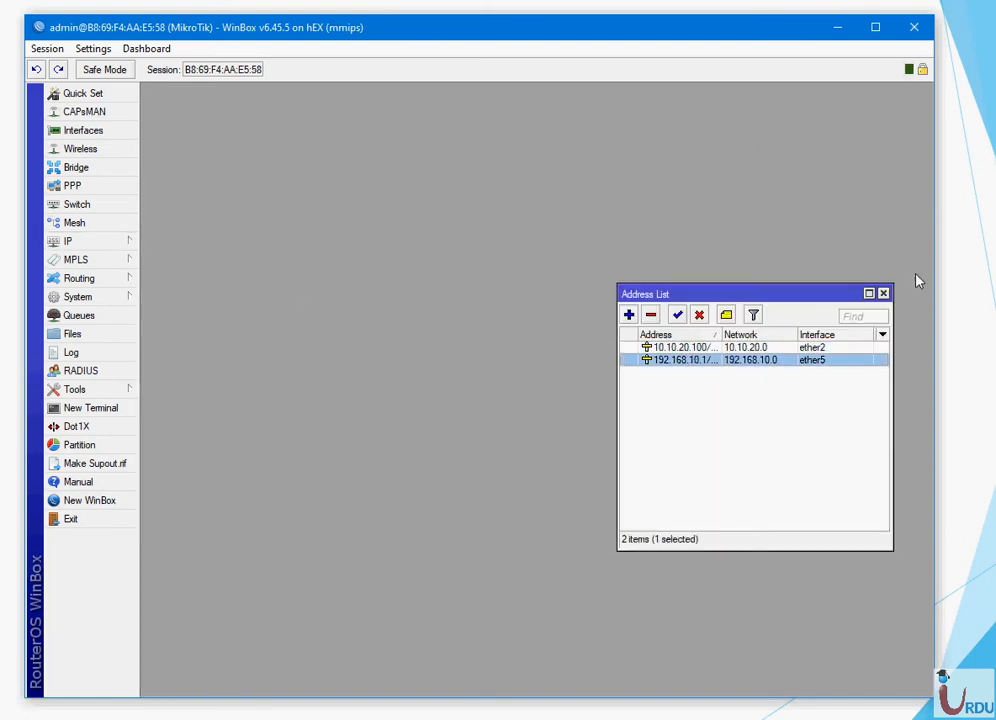
pyautogui.click(883, 293)
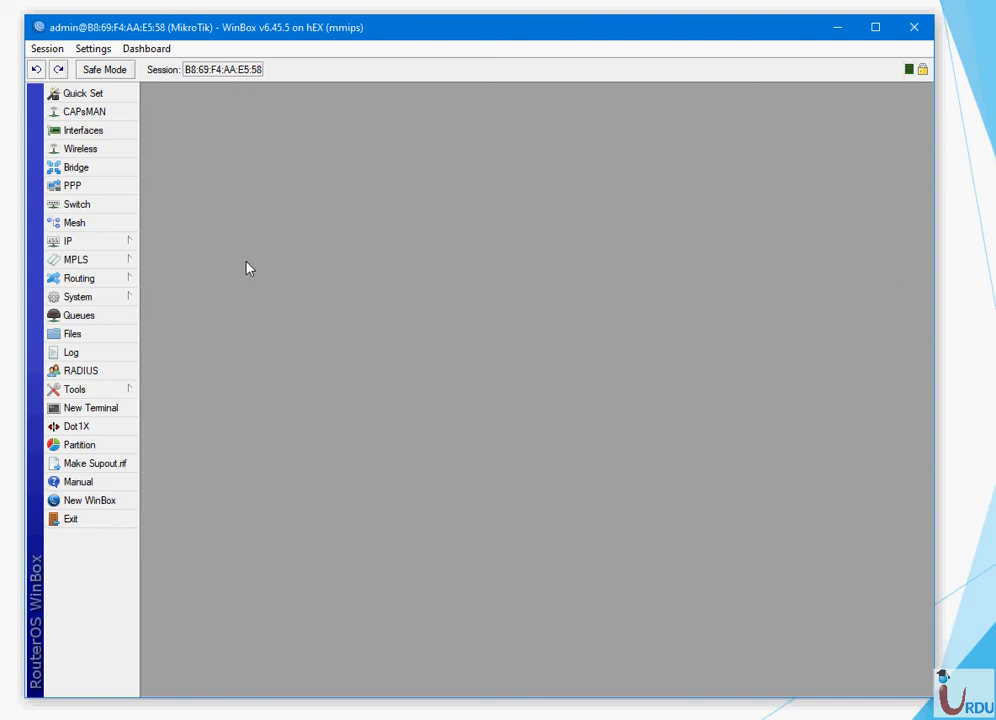
pyautogui.click(120, 243)
pyautogui.click(160, 372)
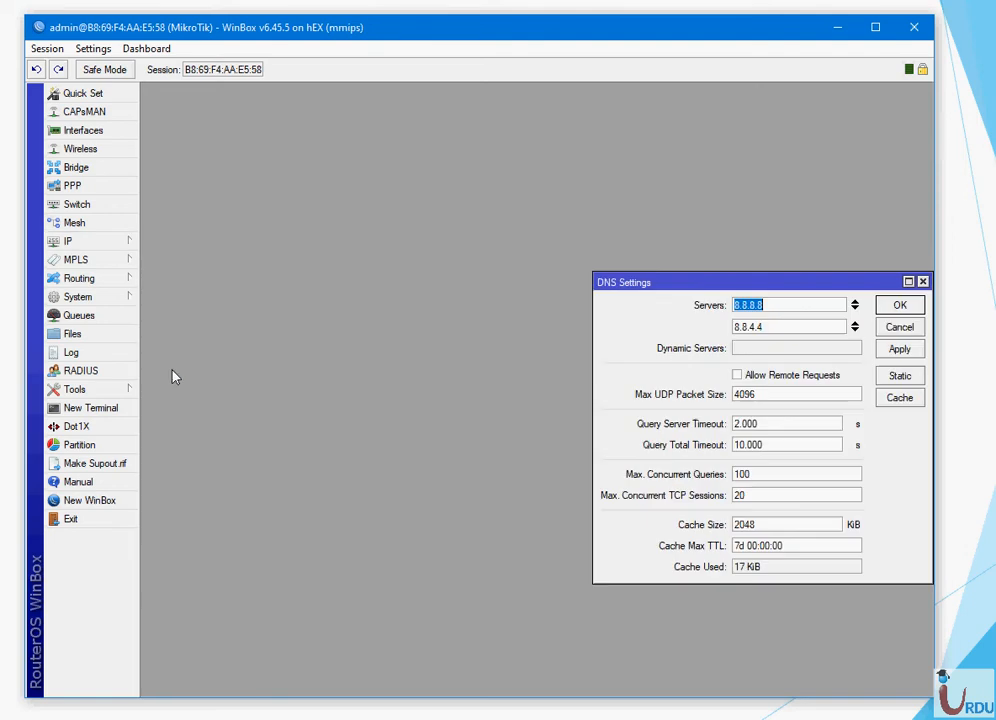
pyautogui.click(897, 307)
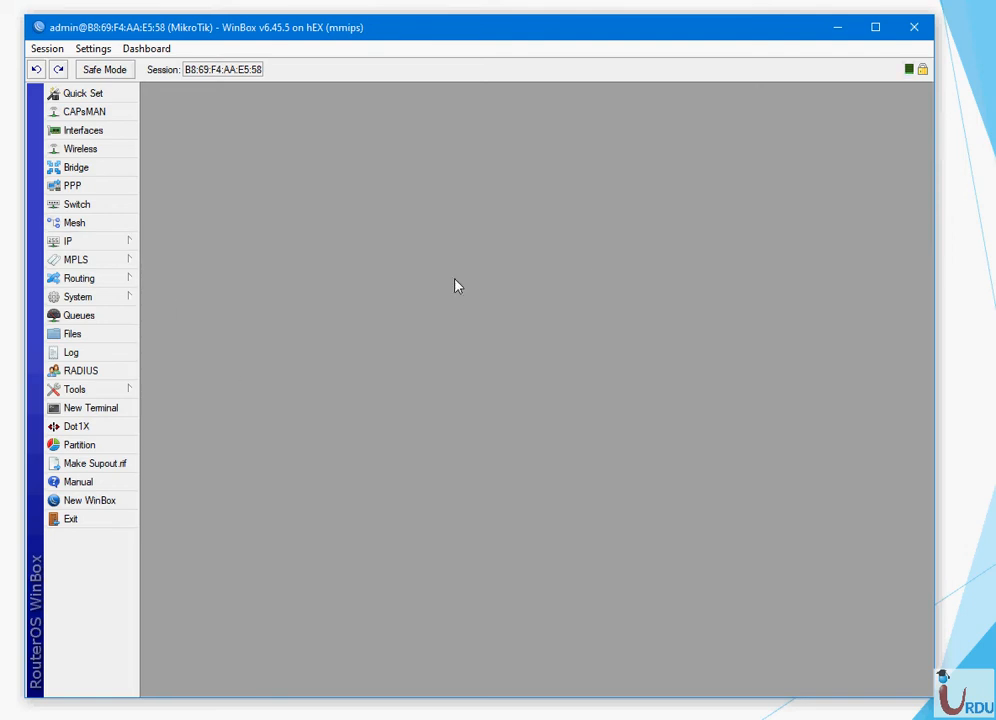
pyautogui.click(104, 243)
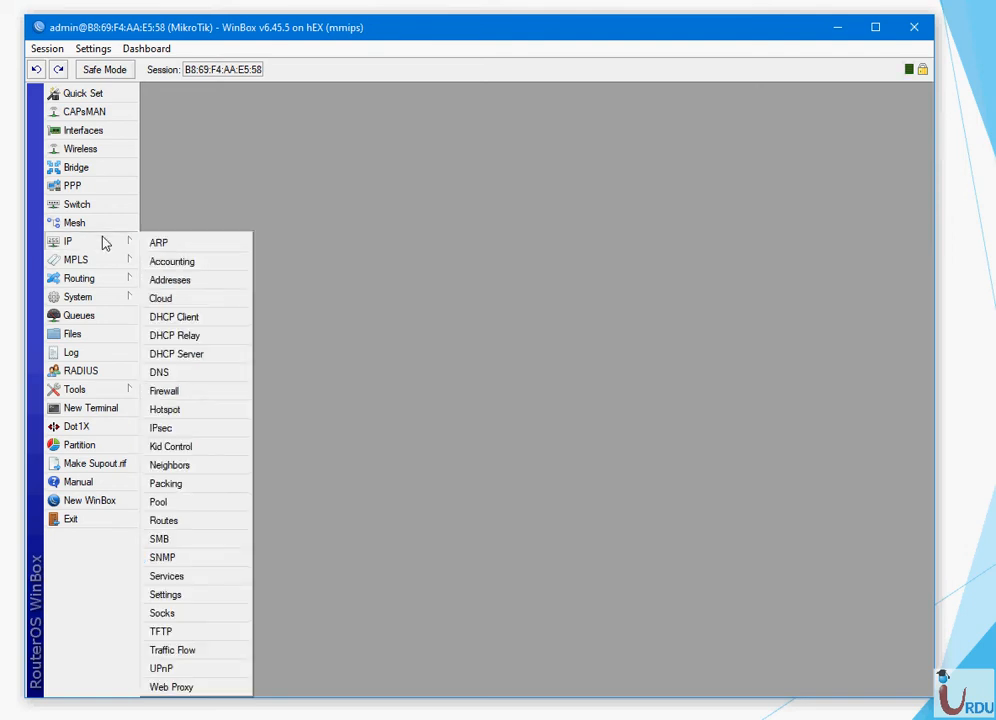
pyautogui.click(165, 521)
pyautogui.click(632, 359)
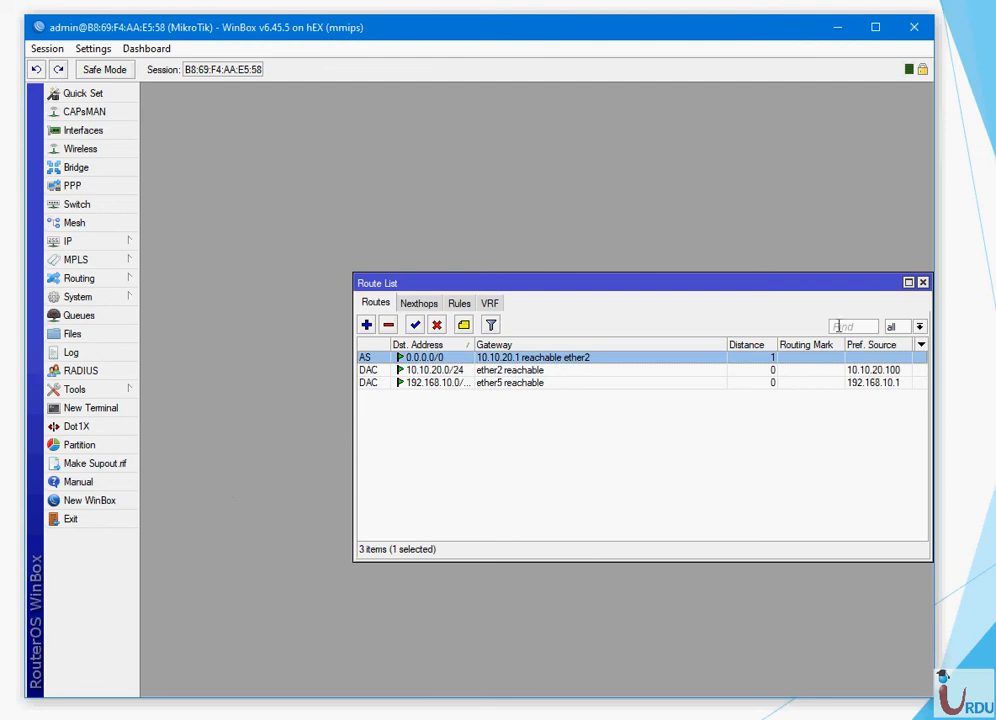
pyautogui.click(922, 283)
pyautogui.click(120, 408)
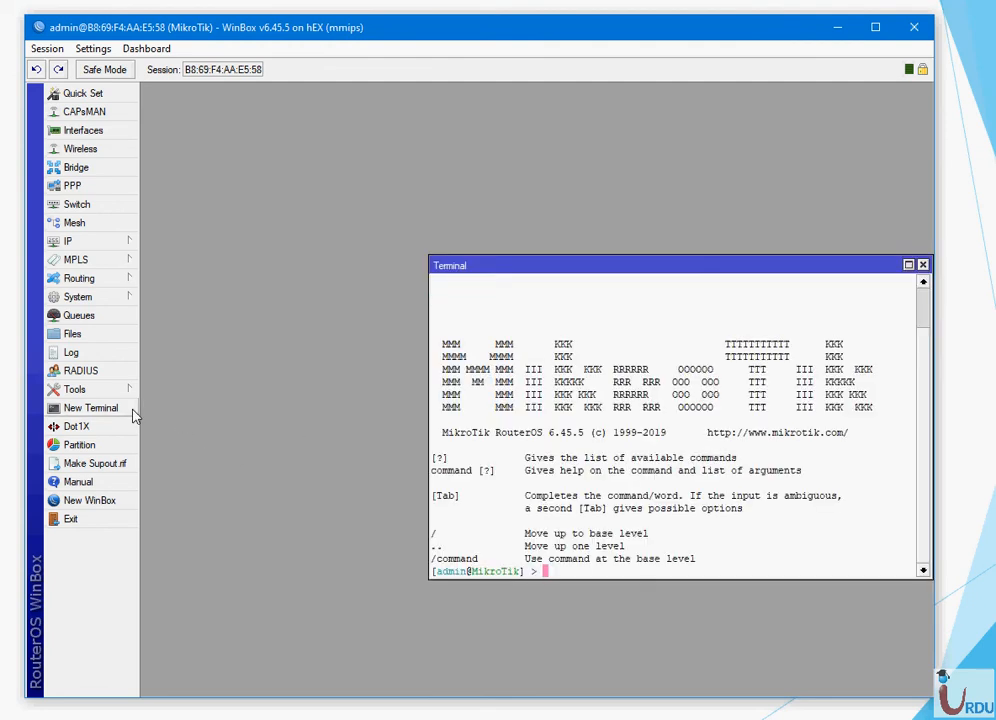
pyautogui.write('ping 8.8.8.8')
pyautogui.press('Return')
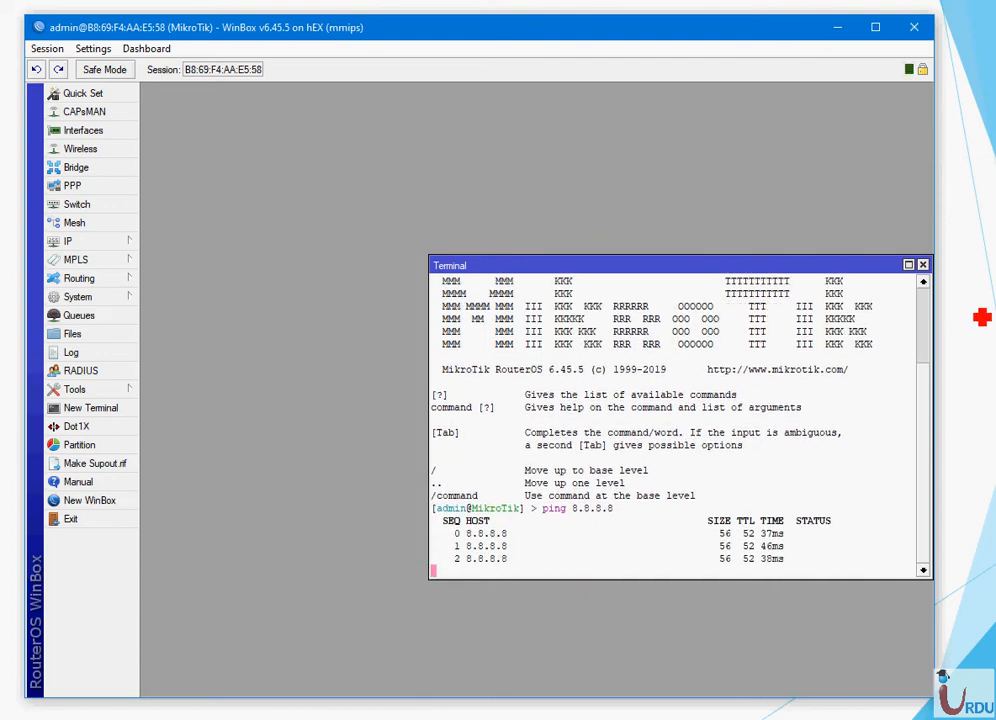
pyautogui.click(922, 264)
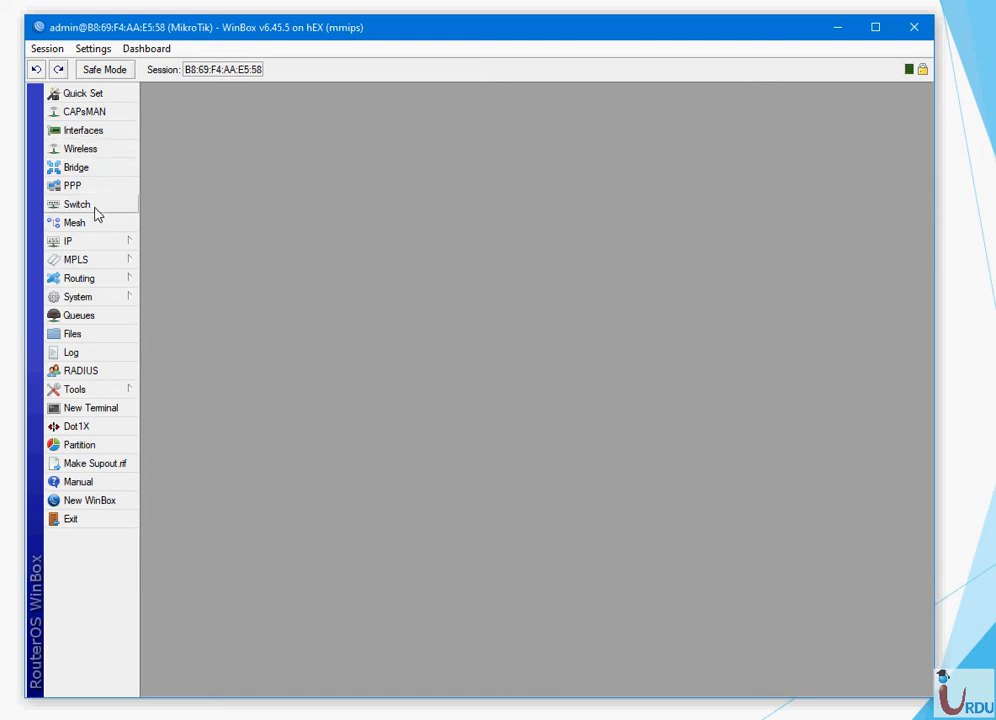
pyautogui.click(104, 245)
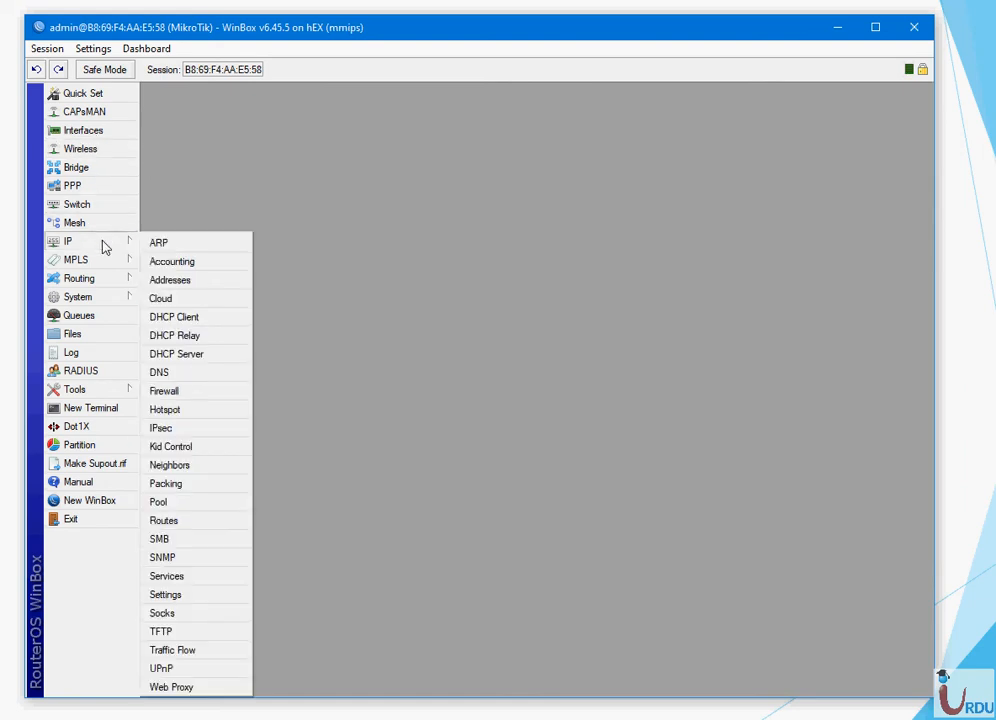
pyautogui.click(176, 318)
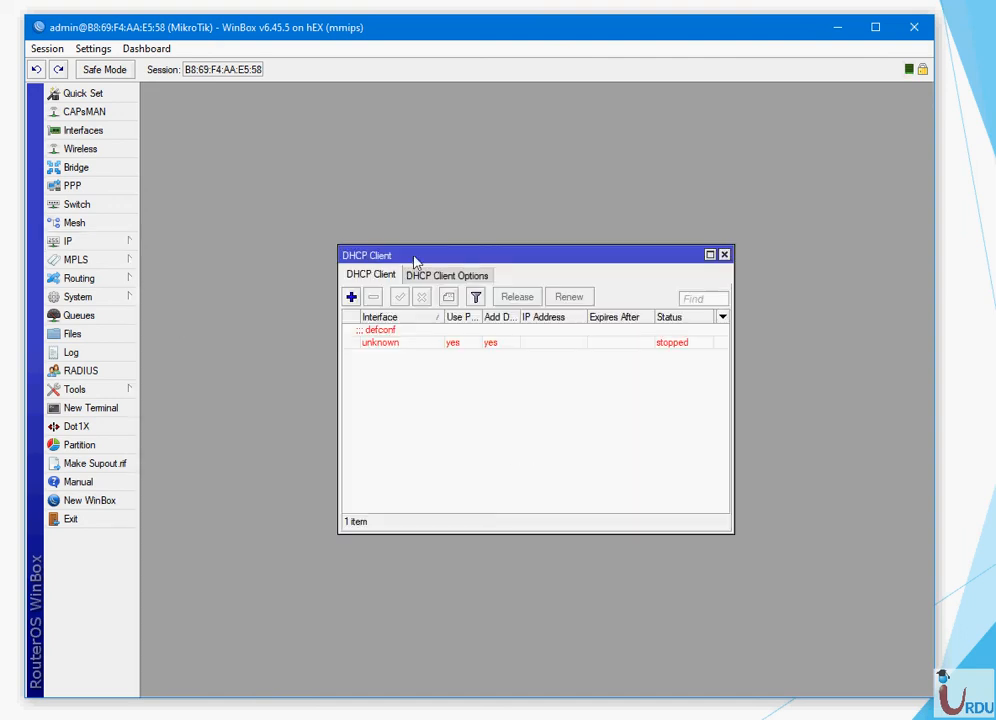
pyautogui.click(724, 255)
pyautogui.click(135, 245)
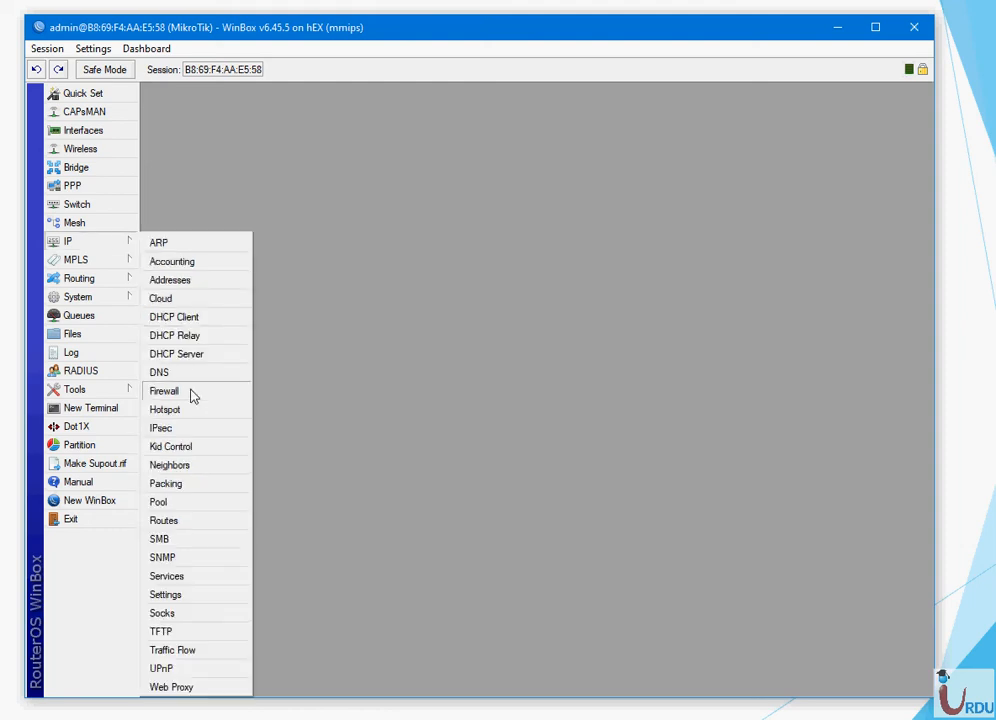
# - Start the DHCP Setup wizard and choose ether5 as the DHCP server interface
pyautogui.click(189, 358)
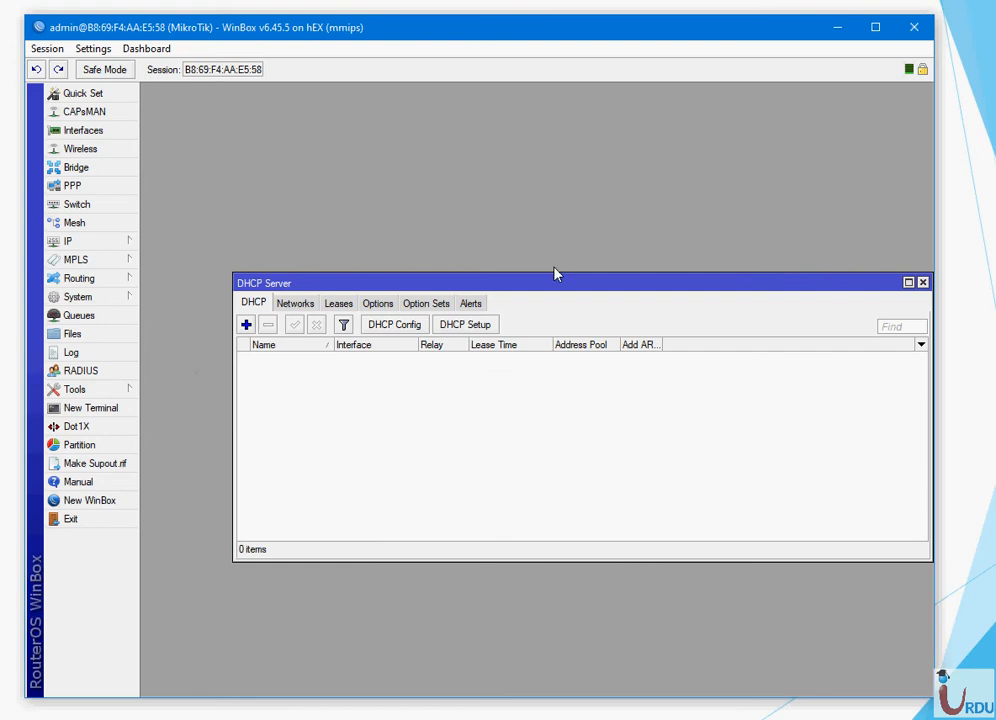
pyautogui.click(465, 325)
pyautogui.moveTo(745, 372); pyautogui.dragTo(476, 364)
pyautogui.click(616, 404)
pyautogui.click(607, 455)
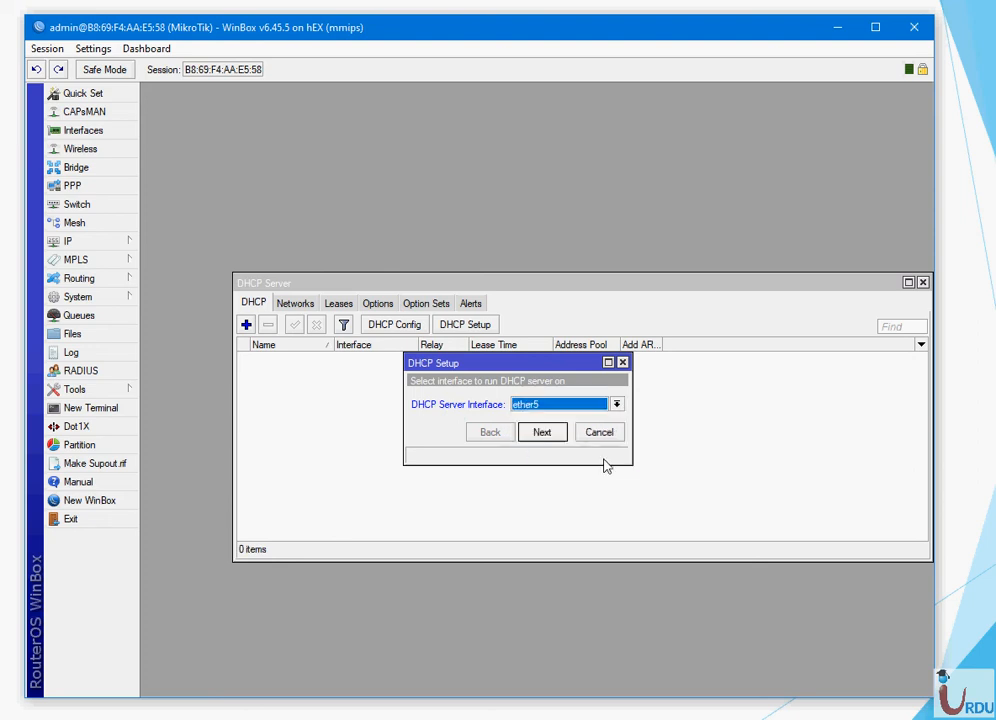
pyautogui.click(542, 433)
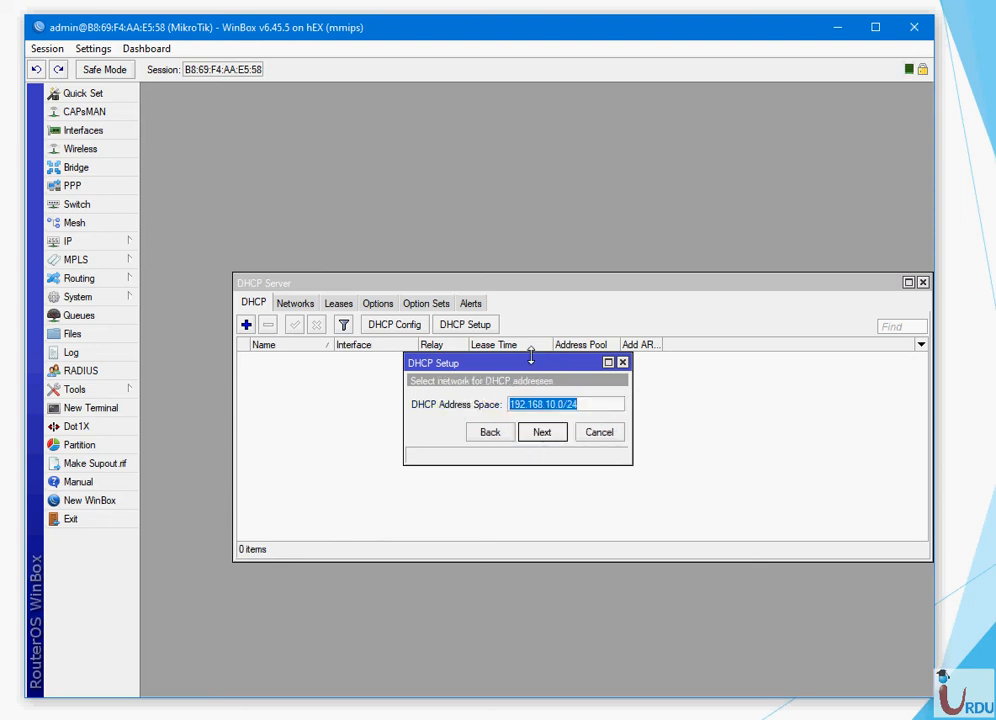
# - Accept 192.168.10.0/24, gateway 192.168.10.1 and DNS 8.8.8.8/8.8.4.4, with a 1d lease time
pyautogui.click(544, 436)
pyautogui.click(546, 439)
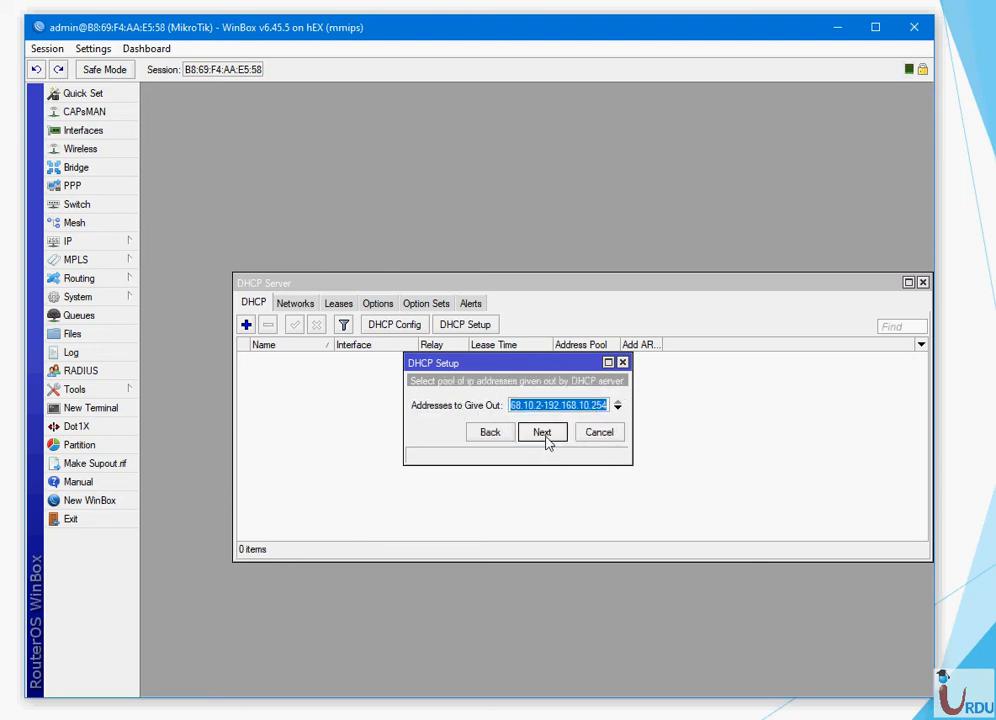
pyautogui.click(542, 433)
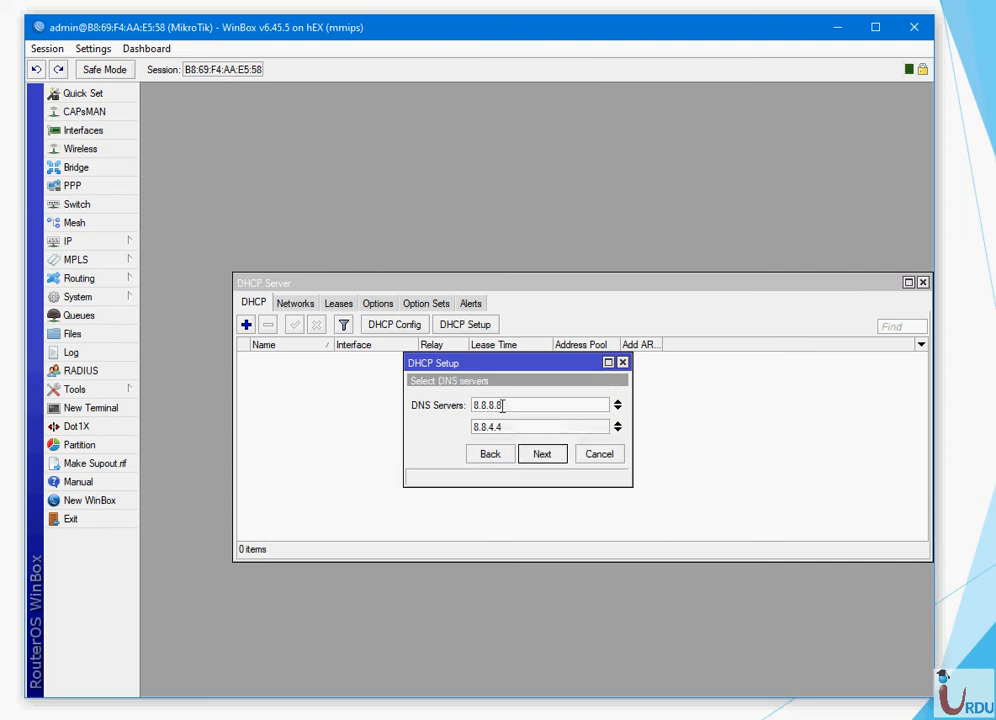
pyautogui.click(549, 454)
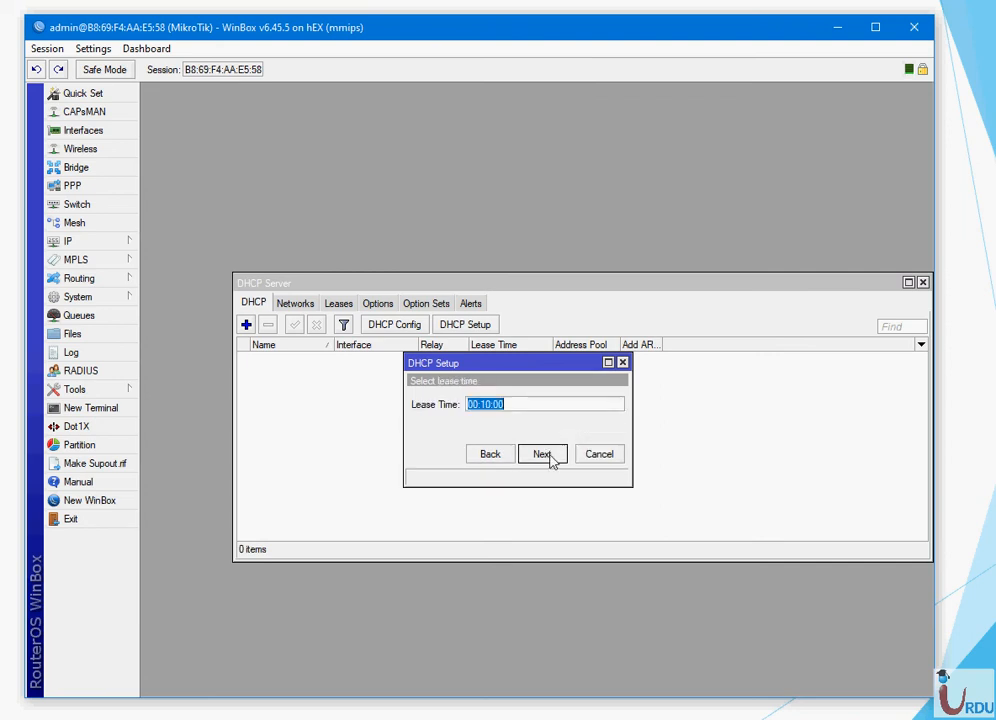
pyautogui.click(489, 403)
pyautogui.press('BackSpace')
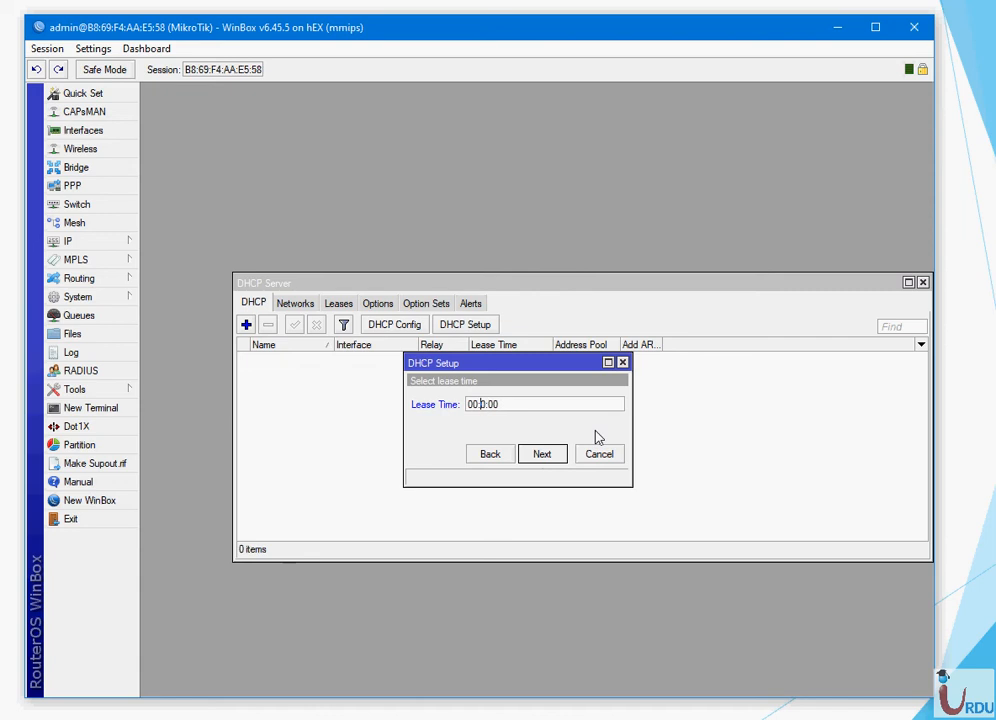
pyautogui.write('1d')
pyautogui.click(544, 454)
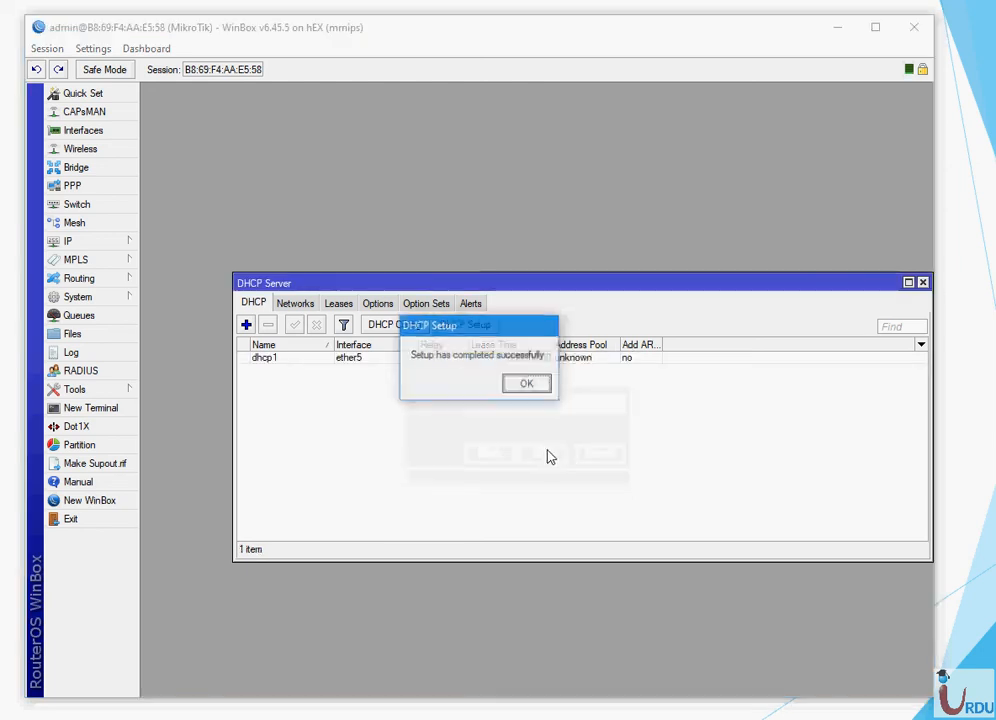
pyautogui.click(527, 384)
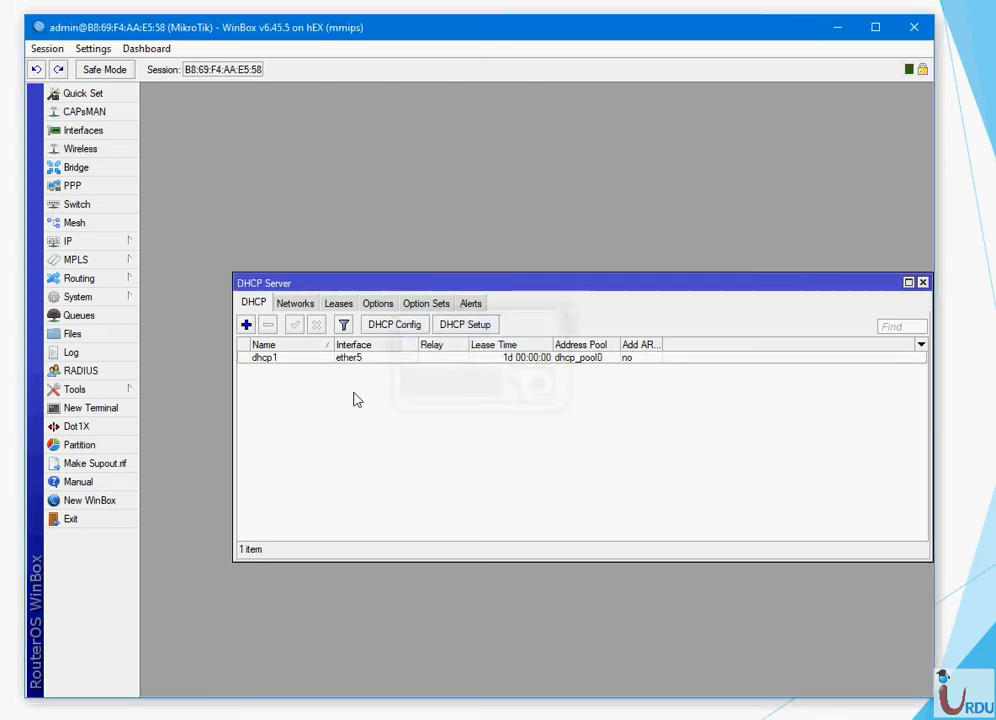
# - Rename the dhcp1 DHCP server to Hotspot_Pool
pyautogui.click(280, 362)
pyautogui.doubleClick(280, 360)
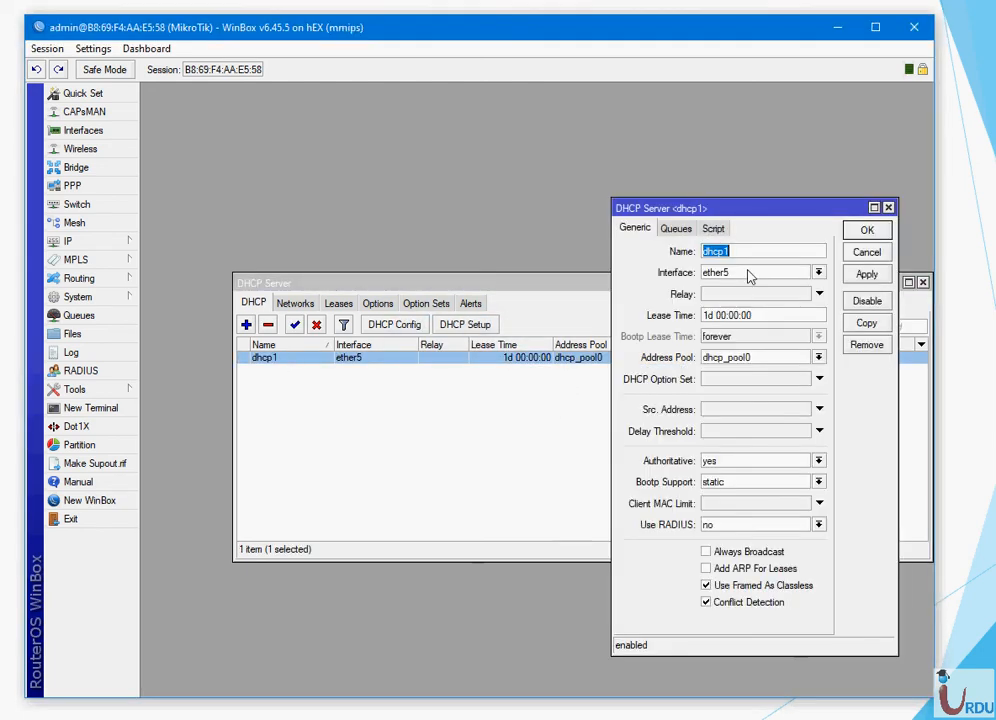
pyautogui.write('Hot')
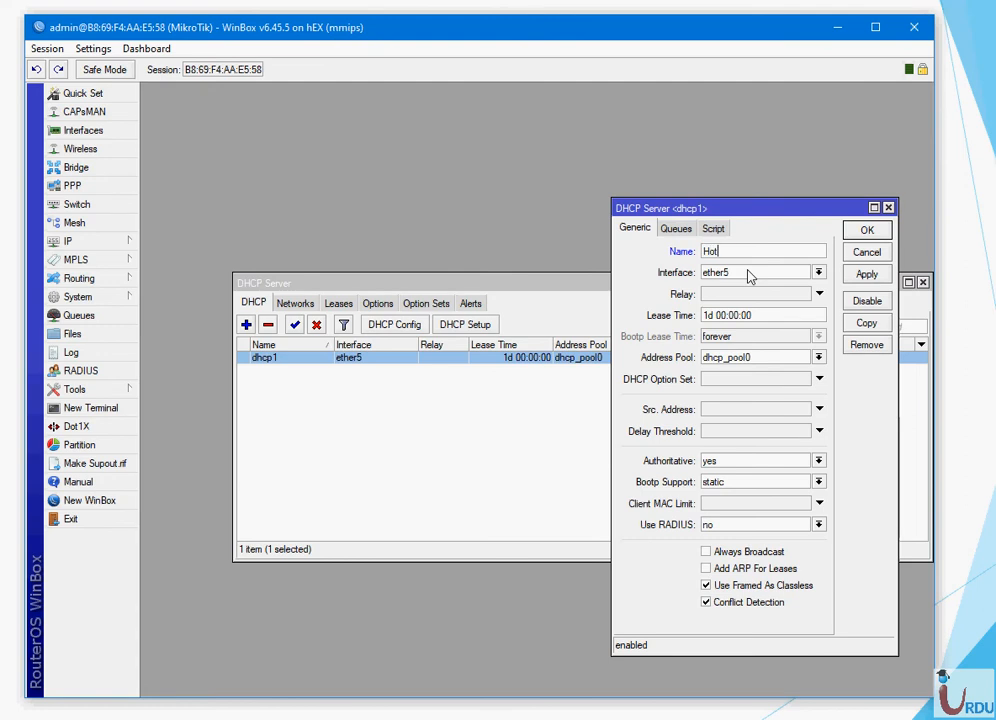
pyautogui.write('spot')
pyautogui.click(880, 277)
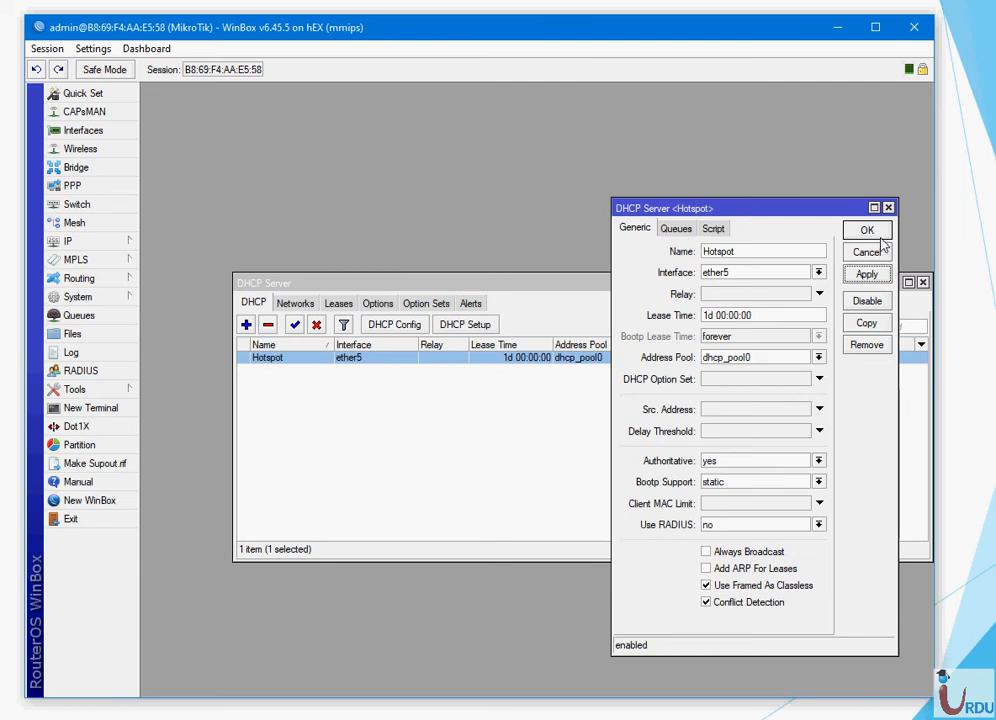
pyautogui.click(793, 251)
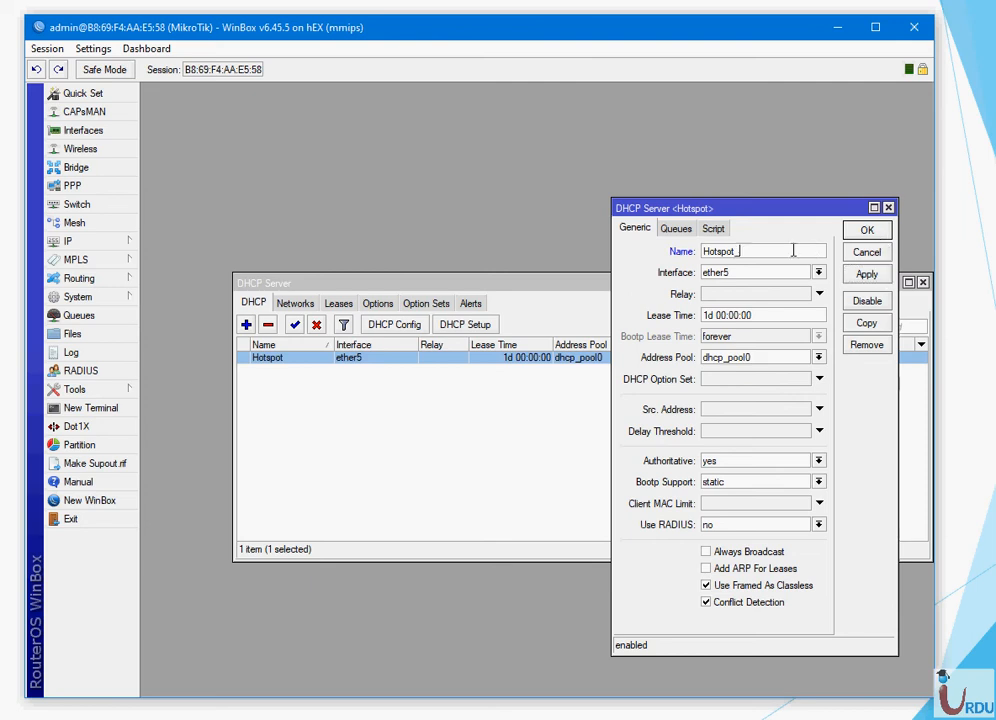
pyautogui.write('_Pool')
pyautogui.click(866, 230)
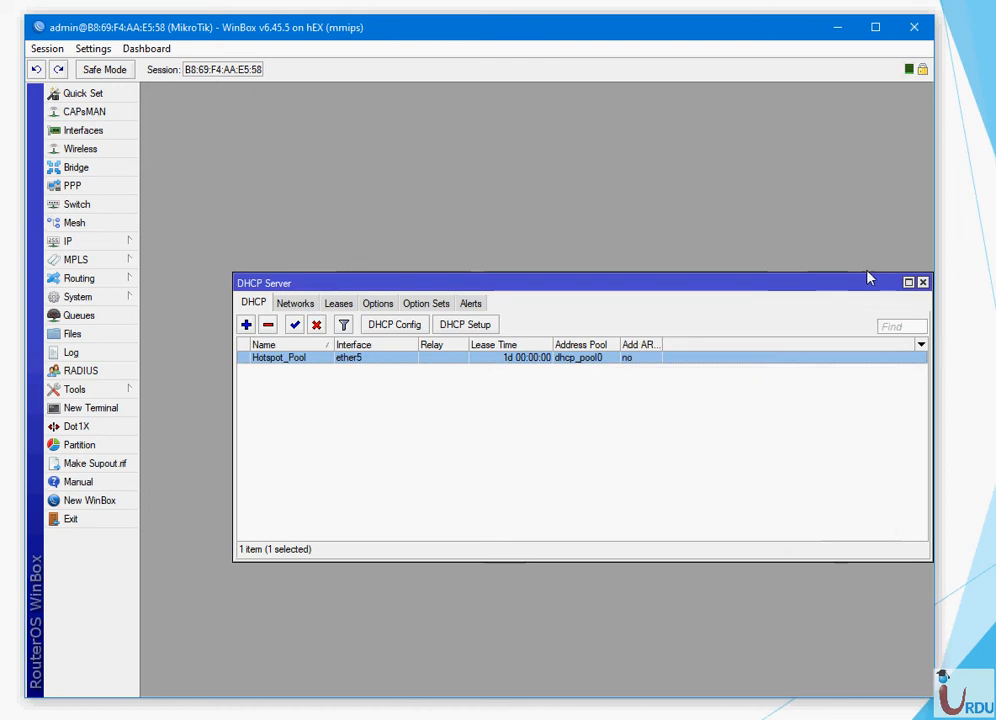
pyautogui.click(922, 282)
# - Inspect the dhcp_pool0 address pool (192.168.10.2–192.168.10.254) without changing it
pyautogui.click(118, 243)
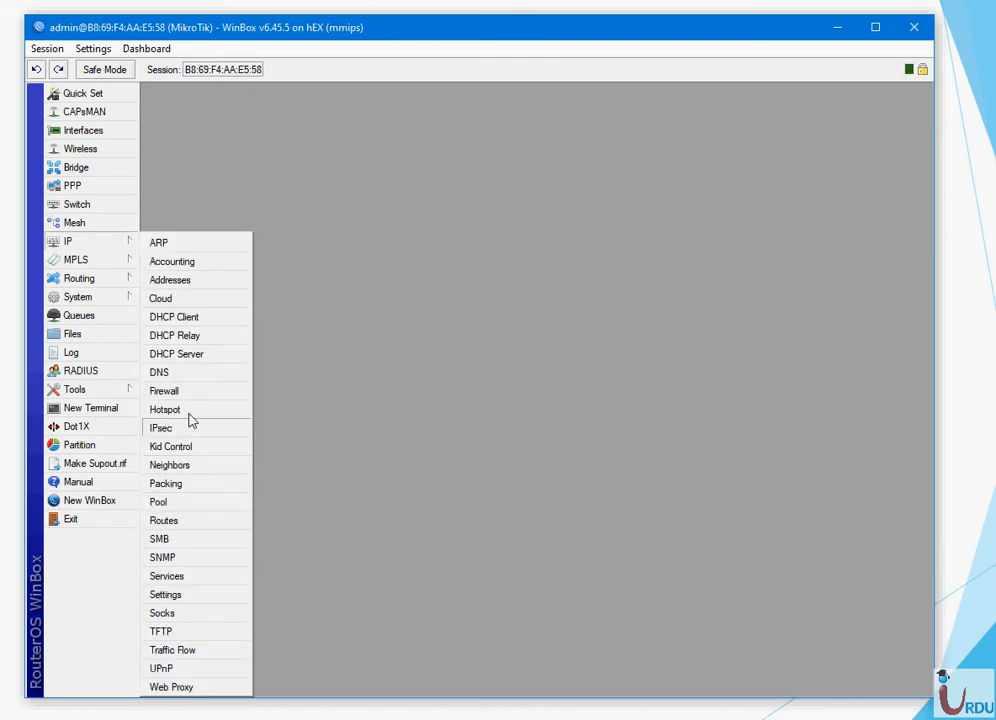
pyautogui.click(182, 503)
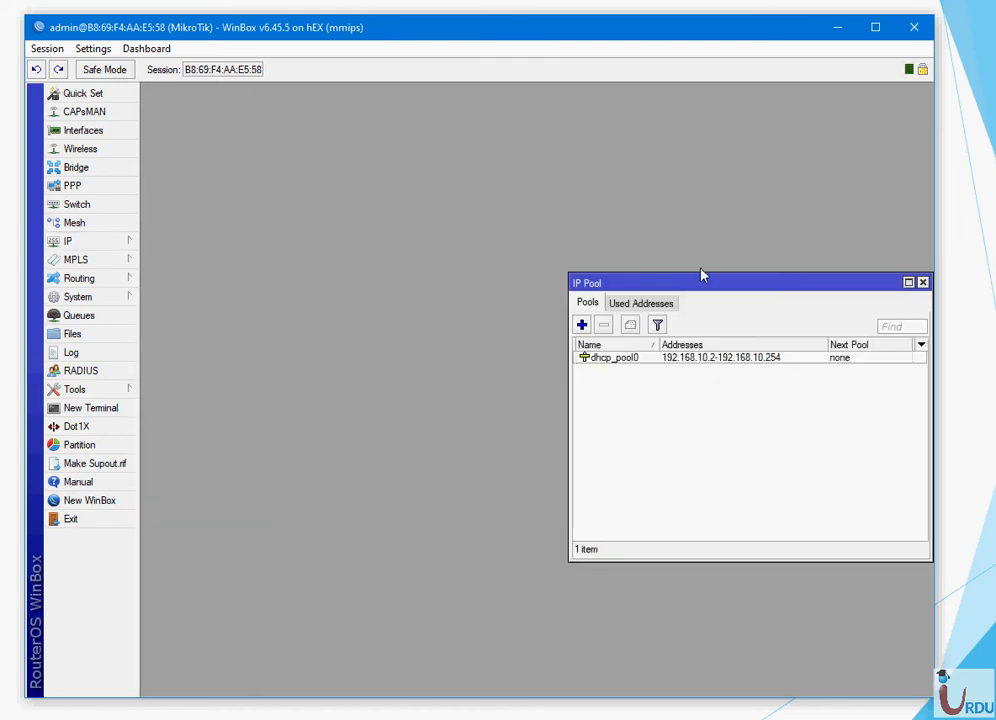
pyautogui.moveTo(700, 284); pyautogui.dragTo(458, 193)
pyautogui.click(441, 273)
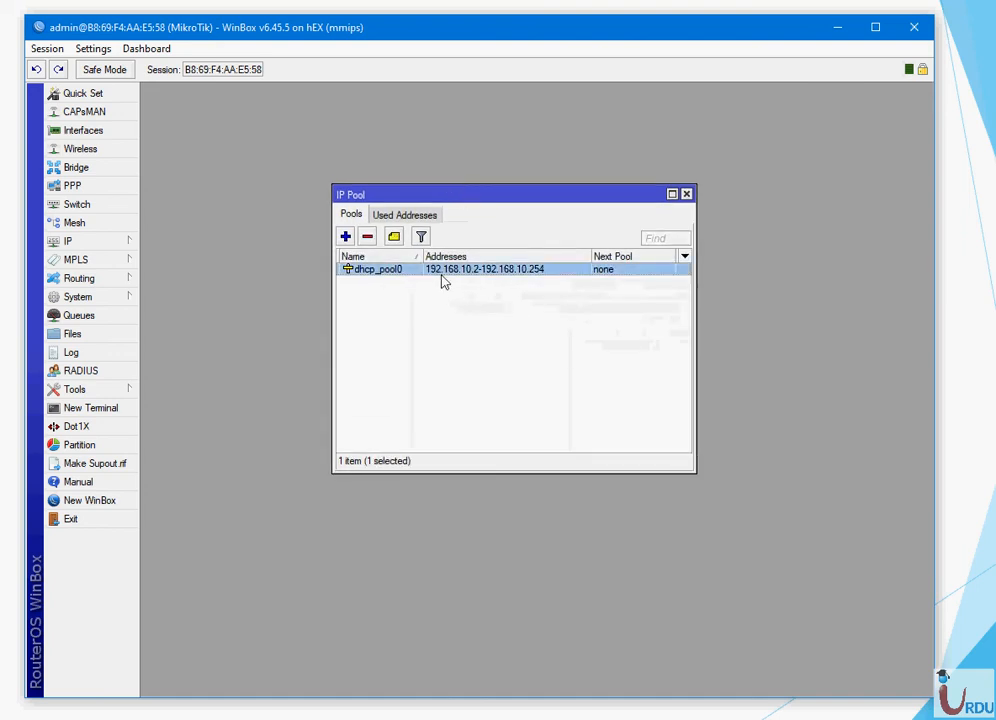
pyautogui.doubleClick(443, 275)
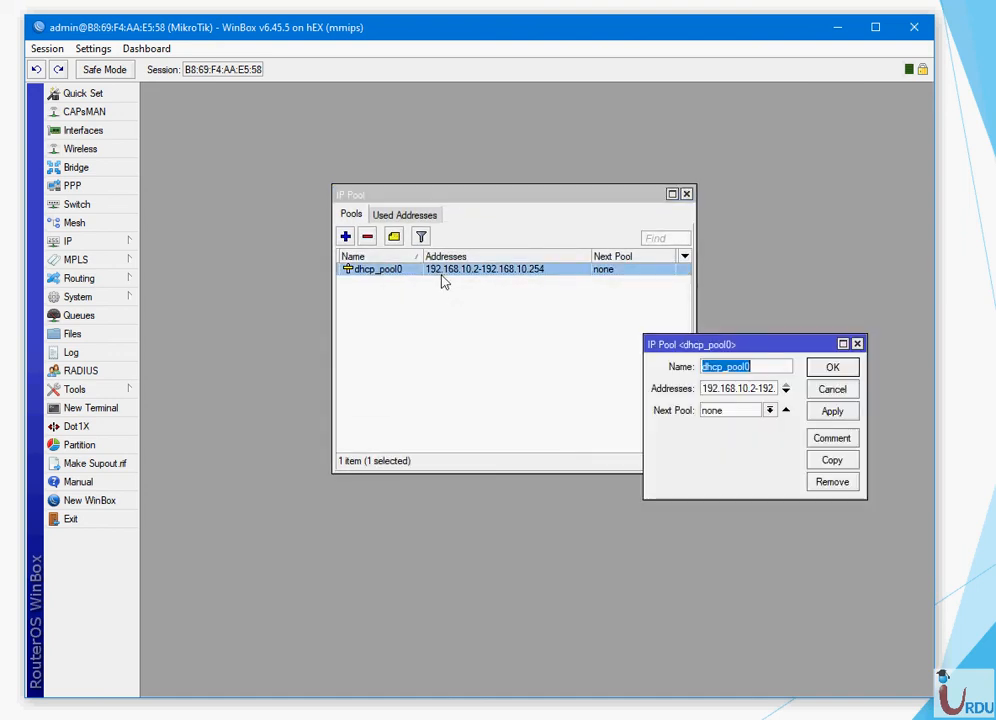
pyautogui.click(832, 367)
pyautogui.click(685, 194)
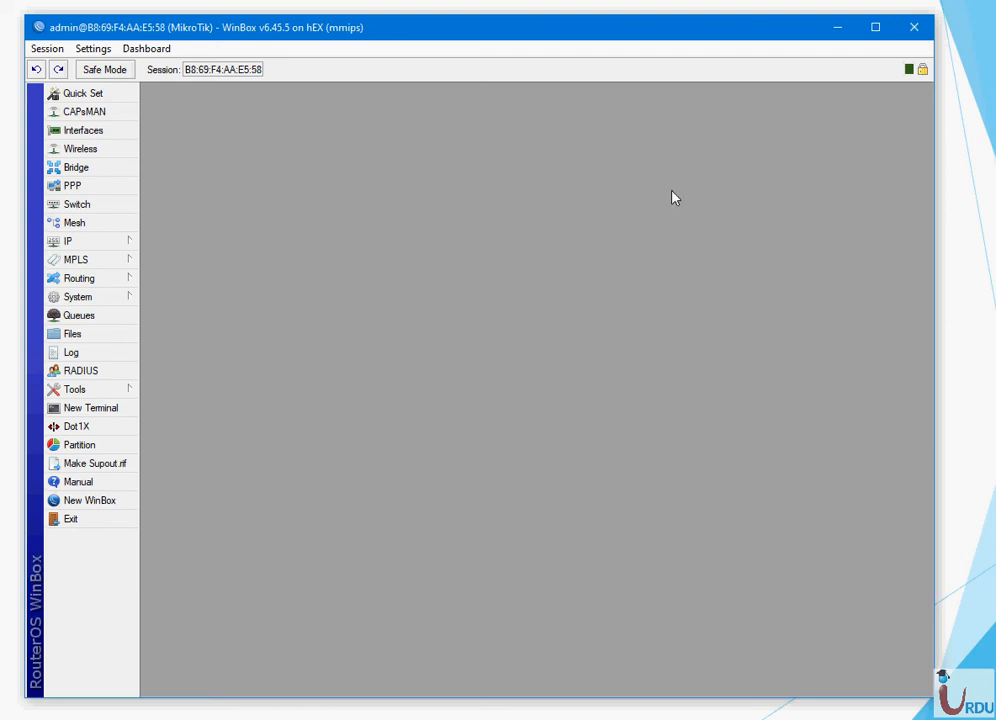
# - Open the Firewall NAT rules and select the srcnat masquerade rule
pyautogui.click(79, 245)
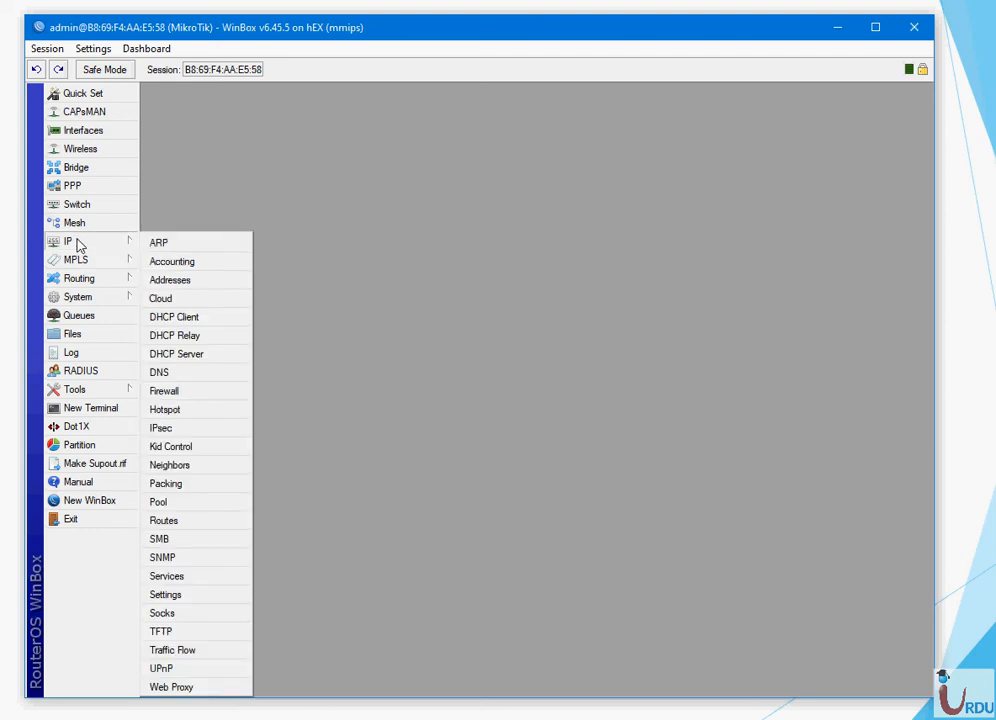
pyautogui.click(162, 398)
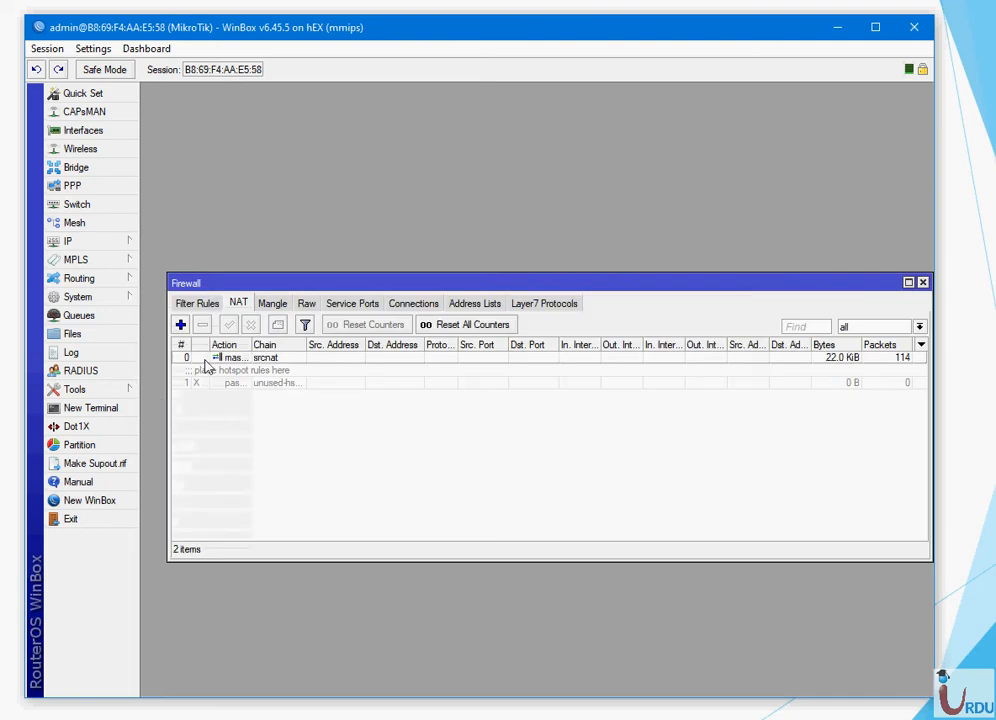
pyautogui.click(224, 357)
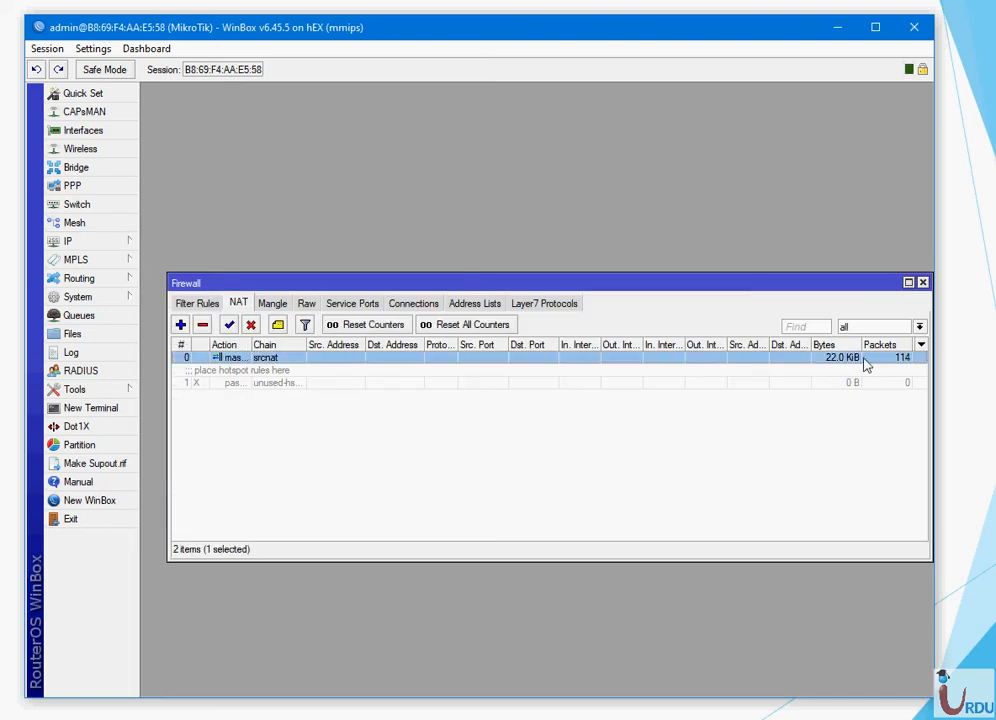
# - Close the Firewall window and bring up the Hotspot window showing the default server profile
pyautogui.click(923, 282)
pyautogui.click(99, 242)
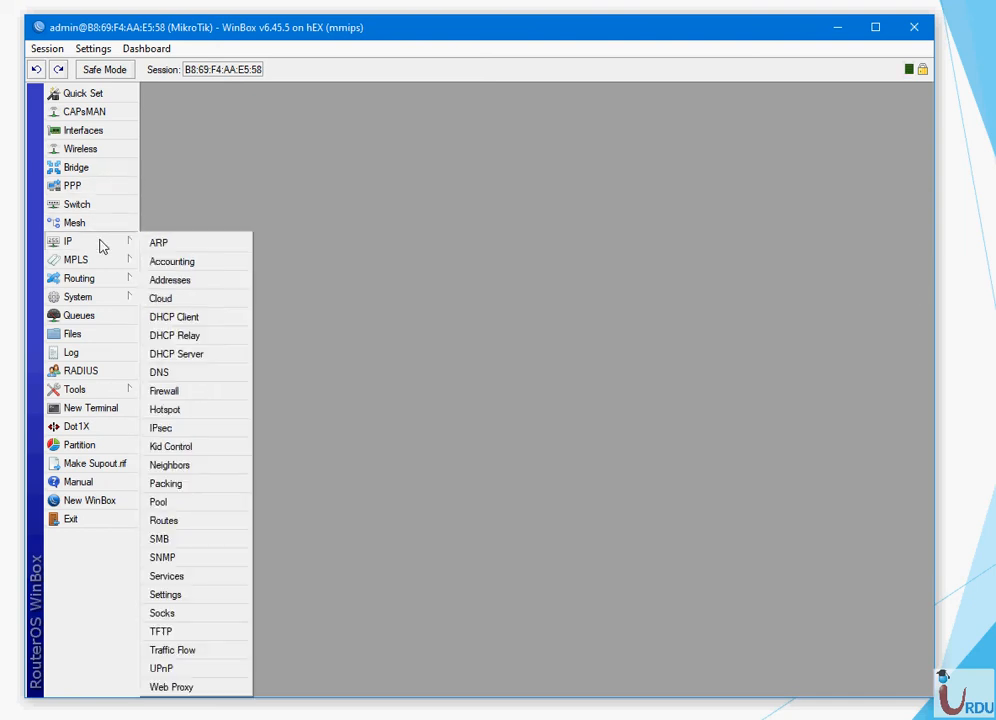
pyautogui.click(187, 409)
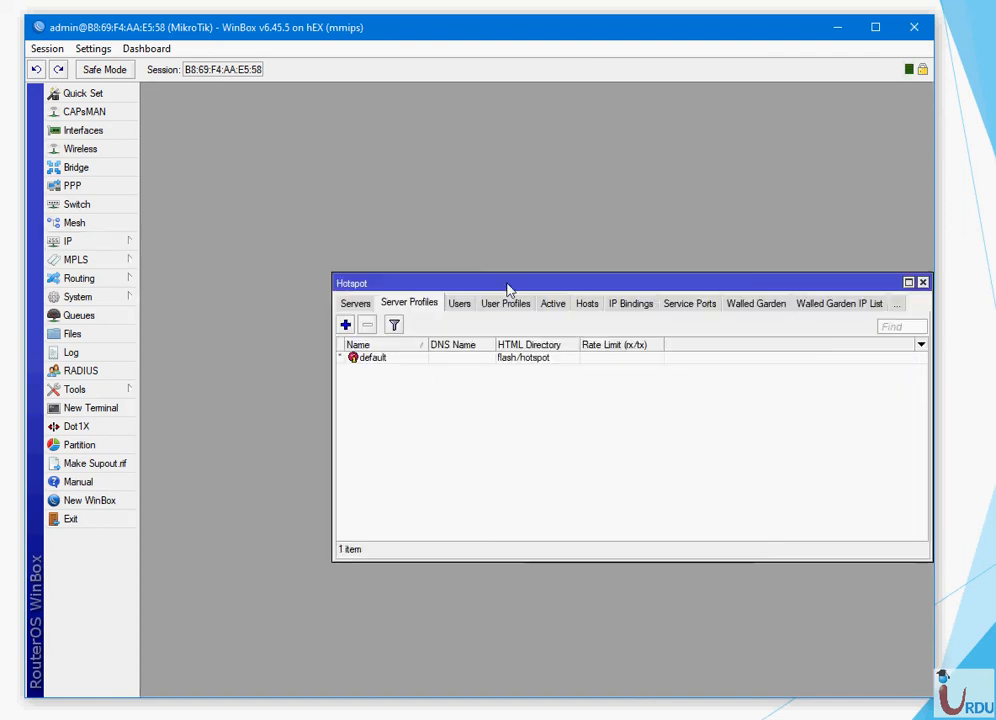
pyautogui.moveTo(507, 285); pyautogui.dragTo(368, 240)
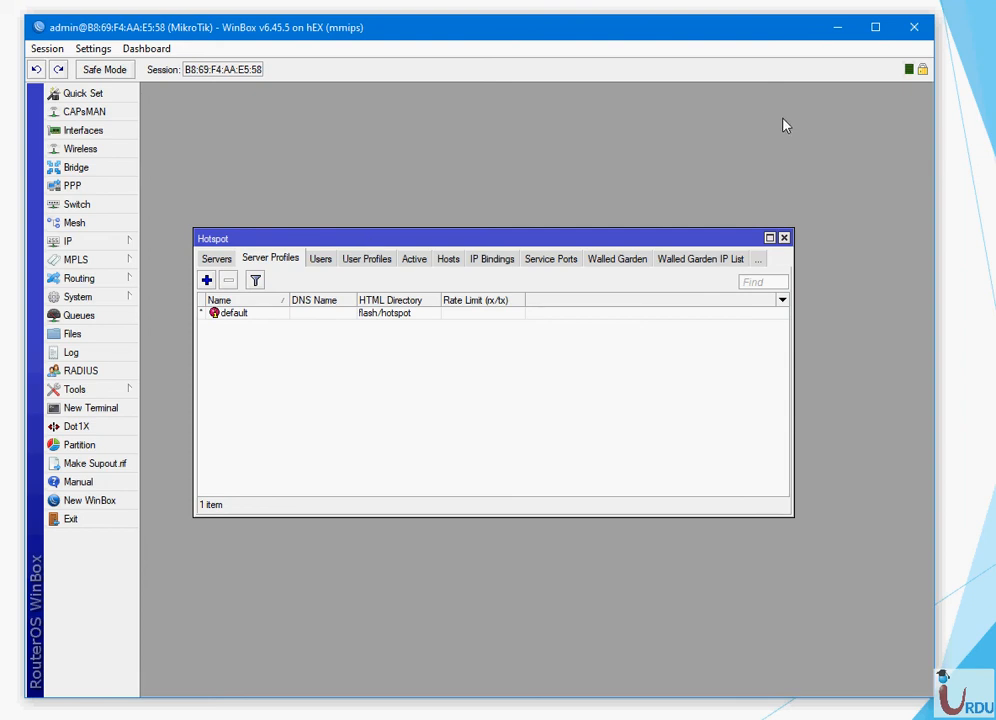
pyautogui.hotkey('alt', 'Tab')
pyautogui.hotkey('alt', 'Tab')
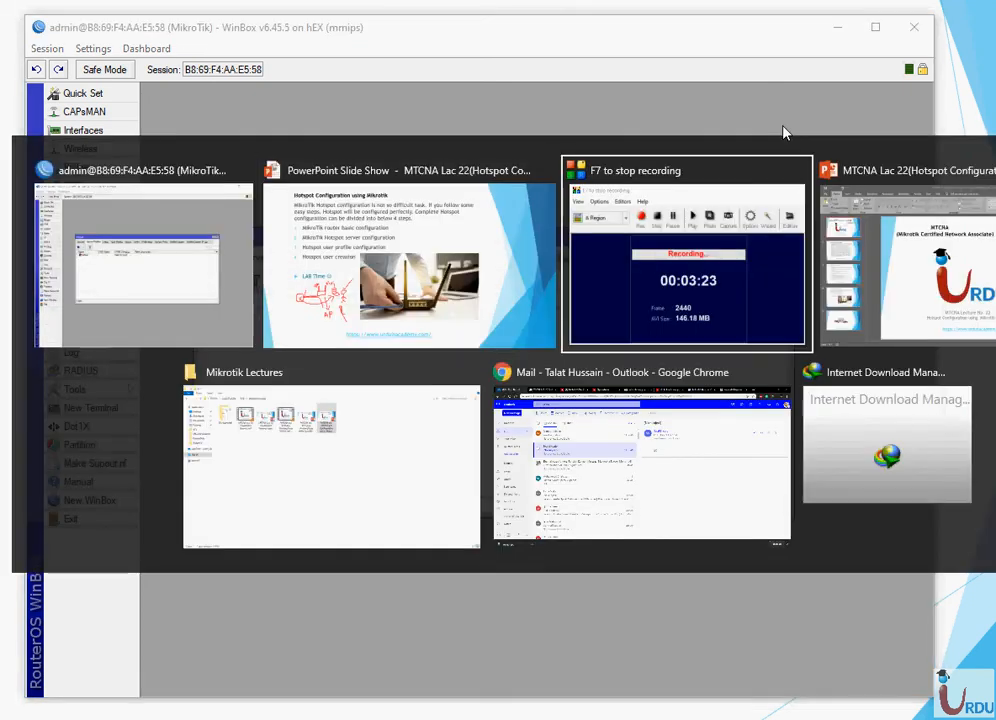
pyautogui.hotkey('alt', 'Tab')
pyautogui.hotkey('alt', 'Tab')
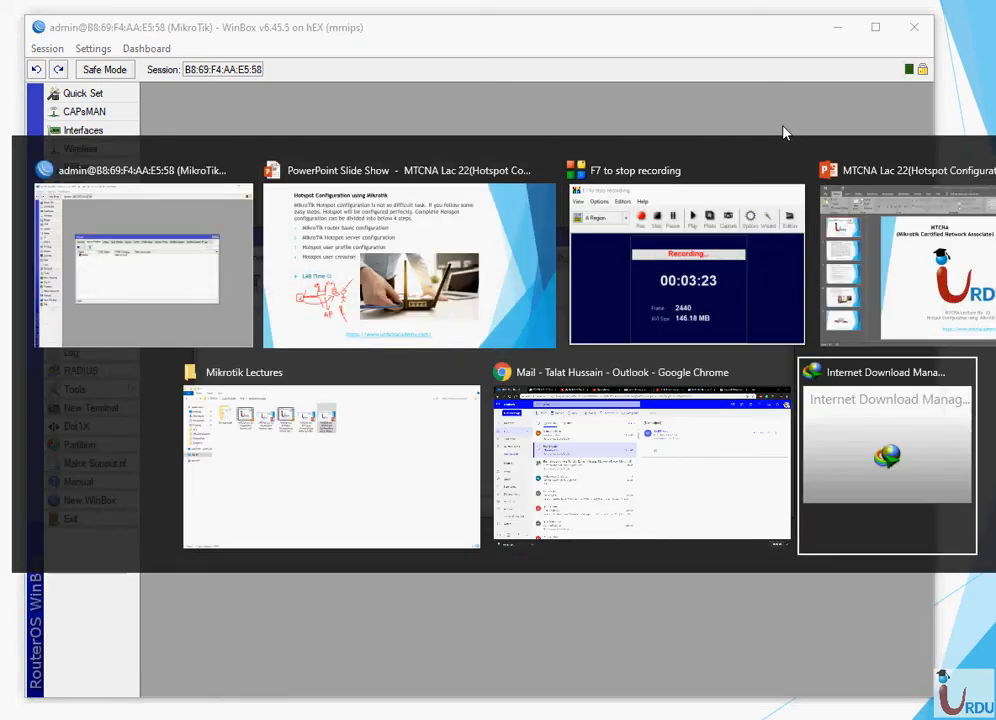
pyautogui.hotkey('alt', 'Tab')
pyautogui.hotkey('alt', 'Tab')
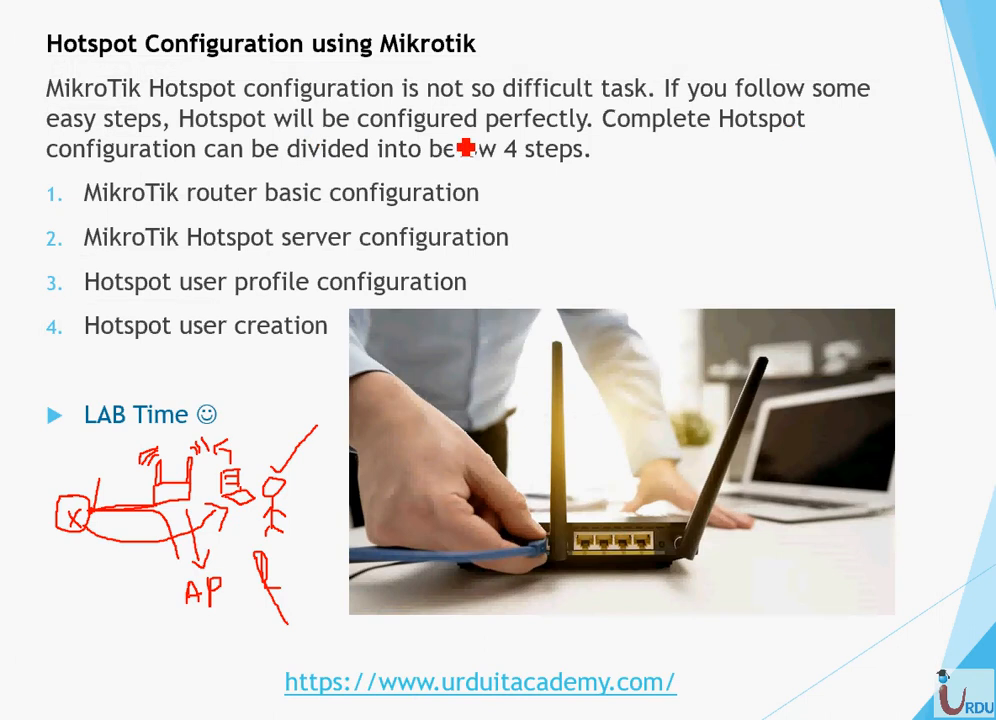
pyautogui.hotkey('alt', 'Tab')
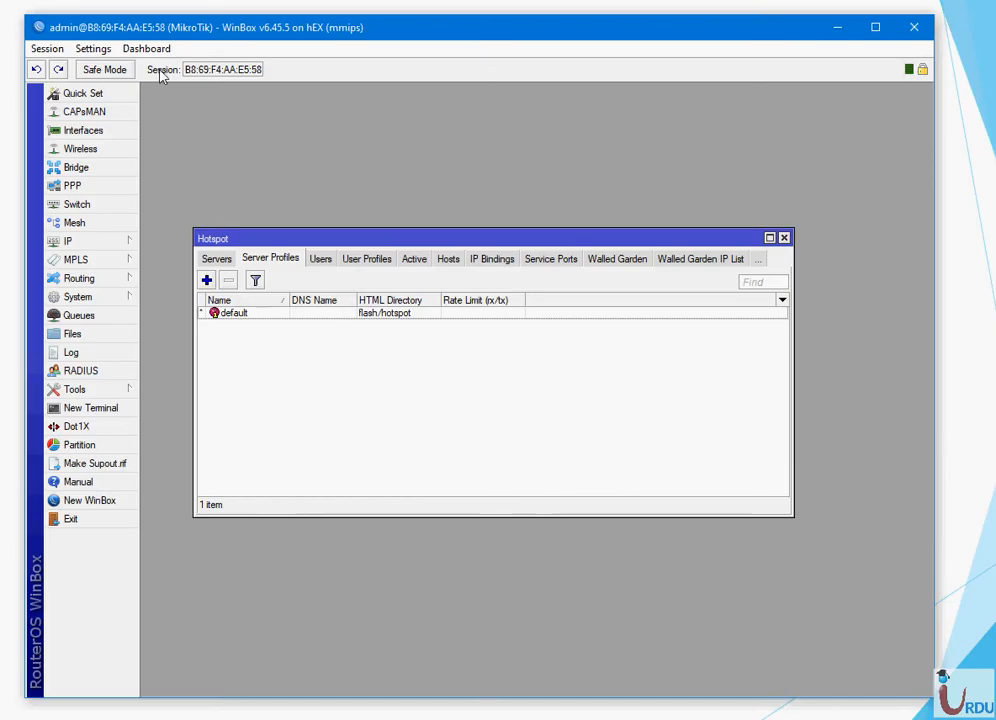
# - Add a hotspot server named Hotspot_Server on ether5 with address pool dhcp_pool0
pyautogui.click(216, 259)
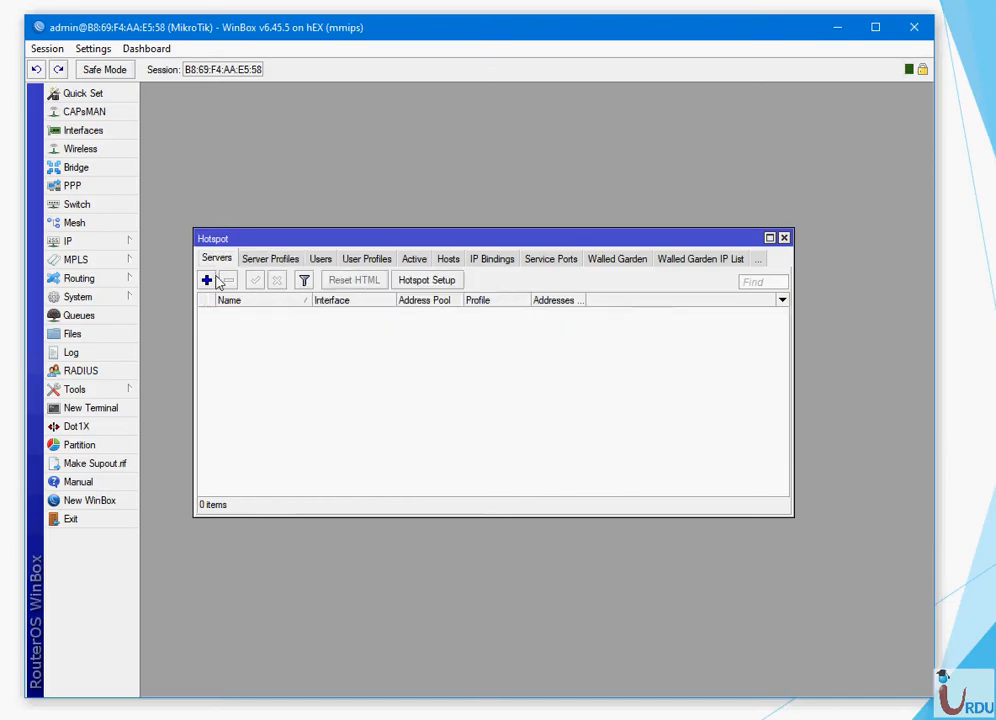
pyautogui.click(206, 280)
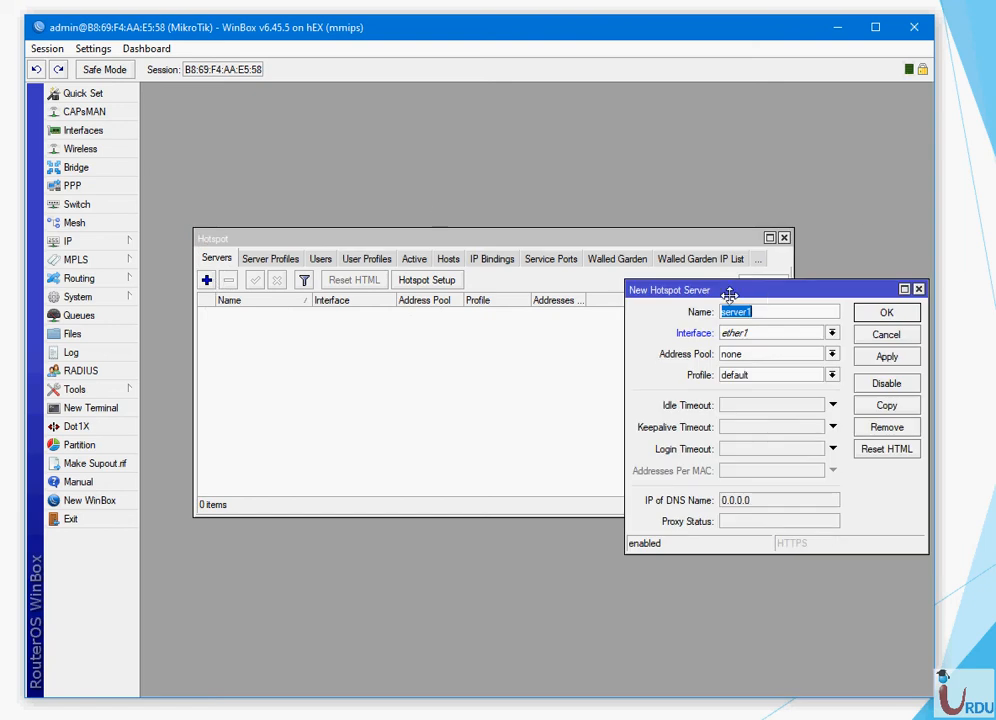
pyautogui.moveTo(854, 291); pyautogui.dragTo(460, 341)
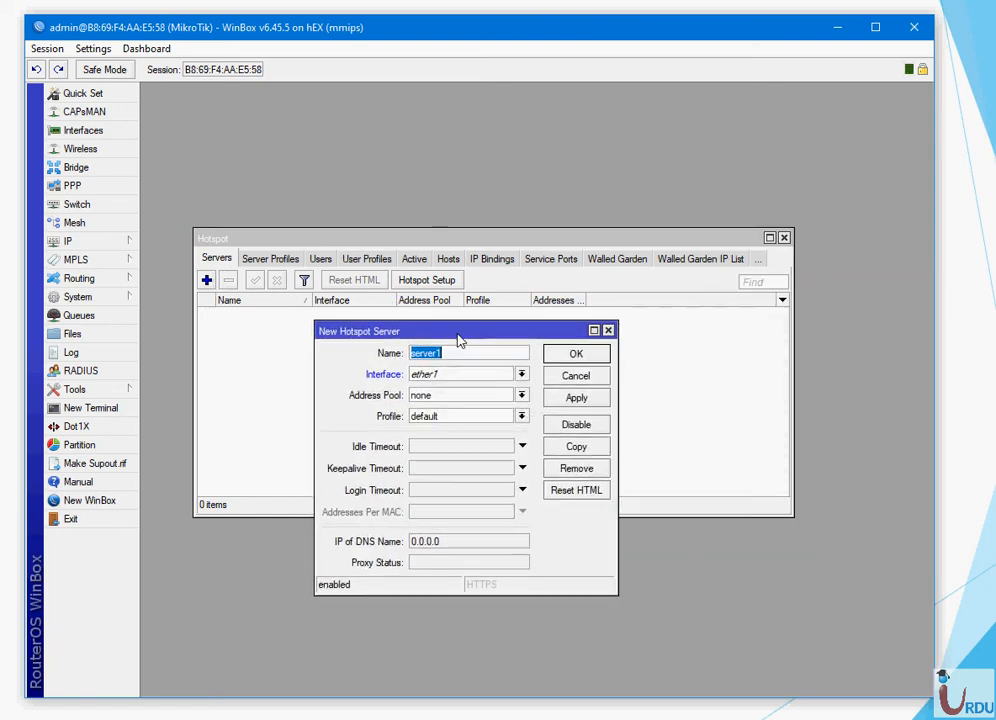
pyautogui.write('Hotspot_S')
pyautogui.click(521, 374)
pyautogui.click(507, 438)
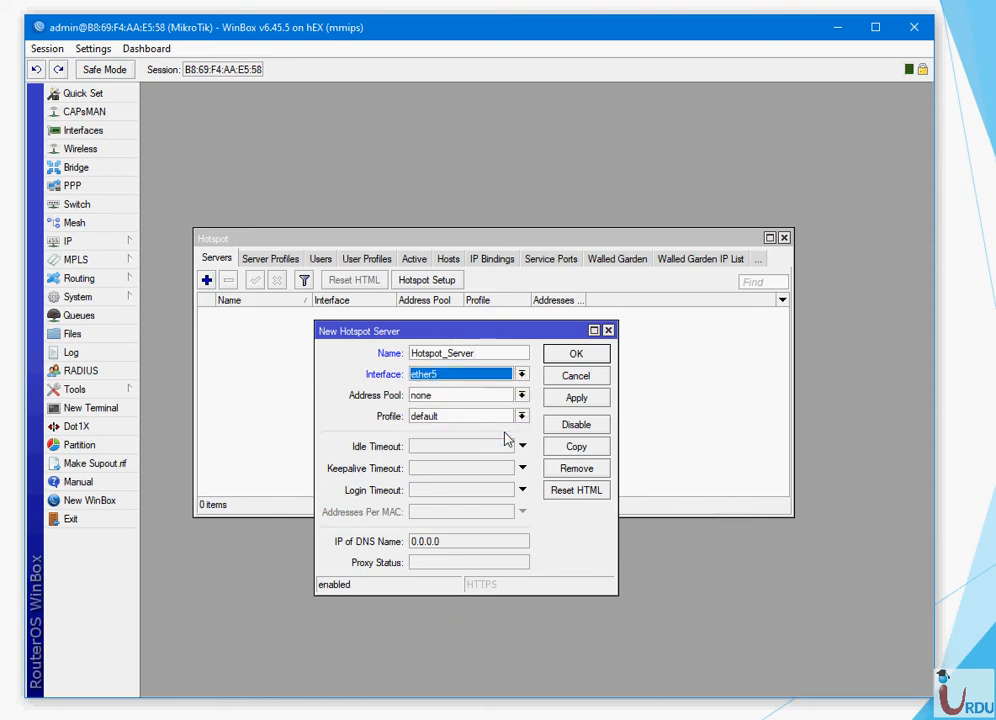
pyautogui.click(521, 398)
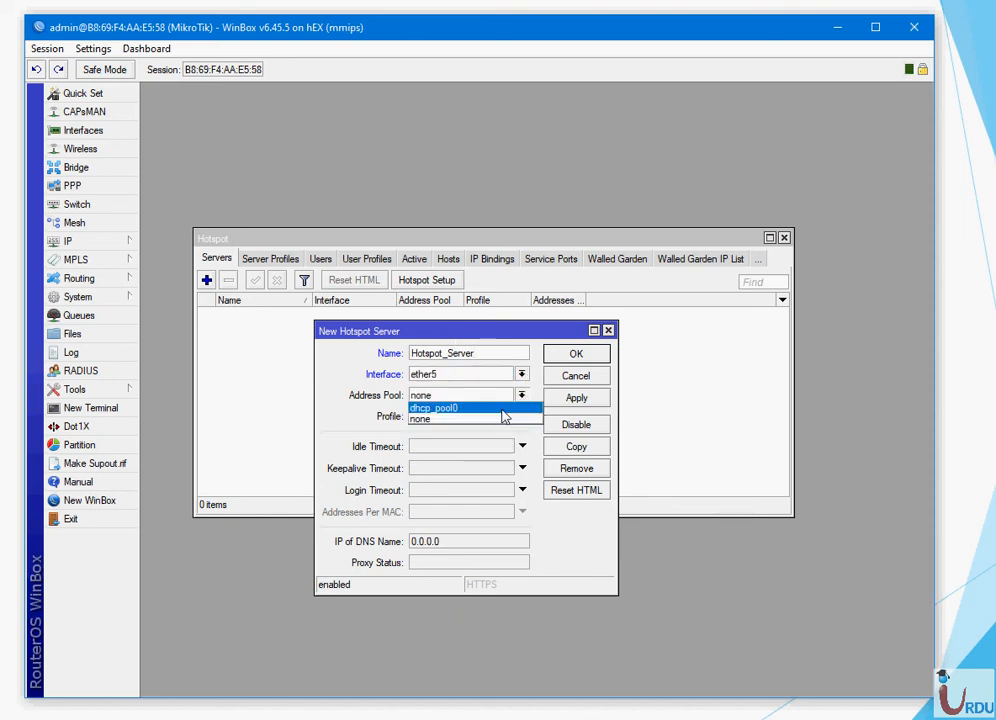
pyautogui.click(503, 409)
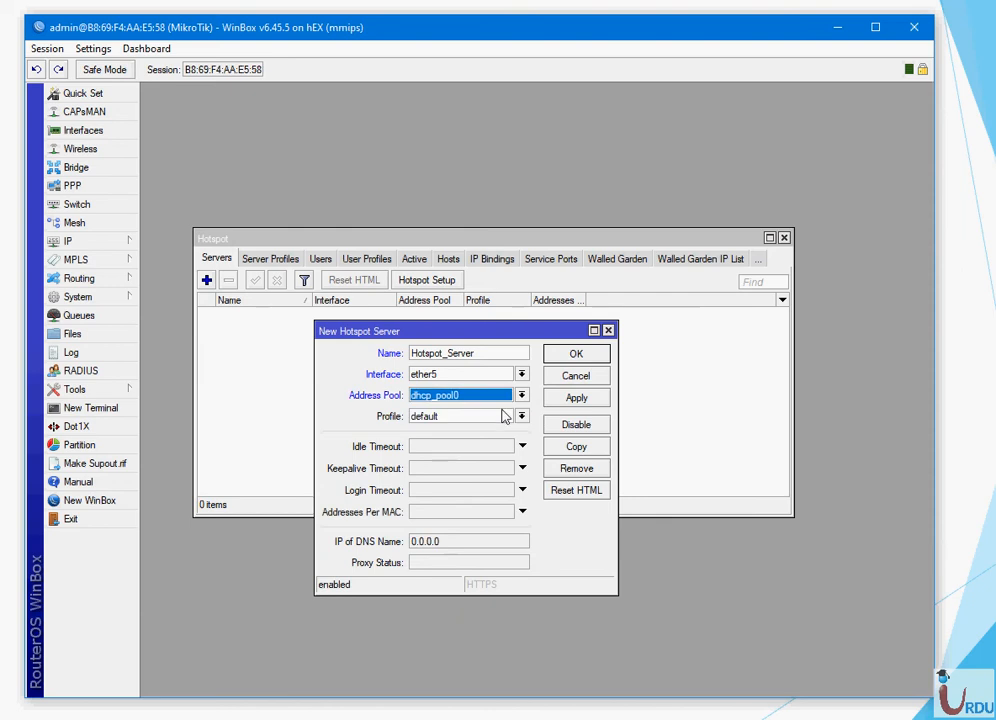
# - Bring the Hotspot window and the new server form forward, then return to the IP menu
pyautogui.click(80, 243)
pyautogui.click(185, 409)
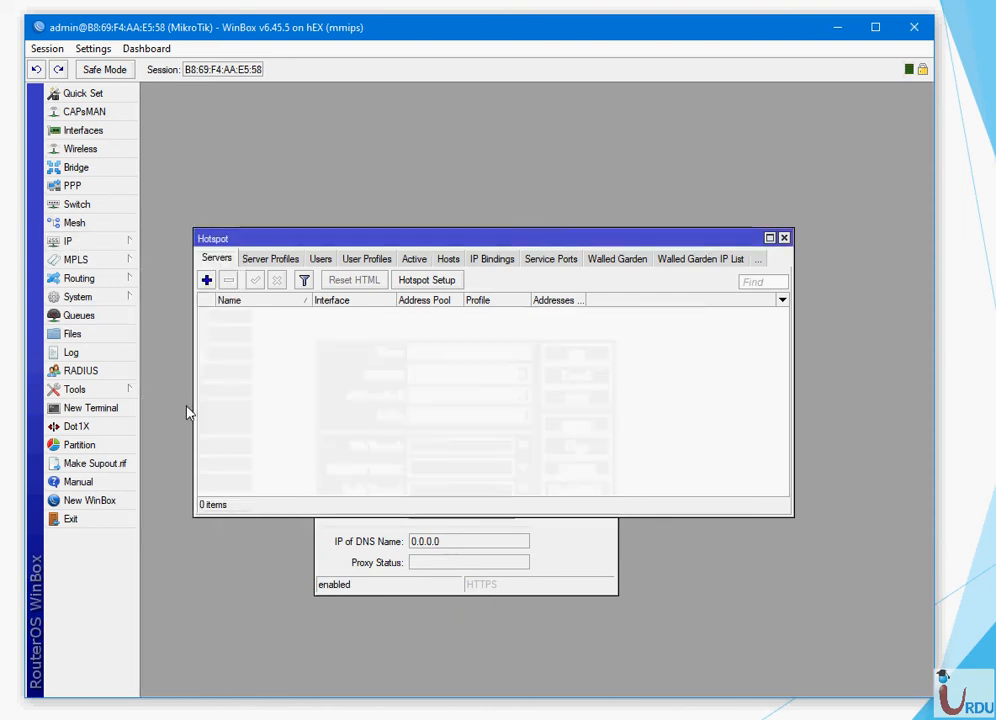
pyautogui.click(582, 547)
pyautogui.click(68, 241)
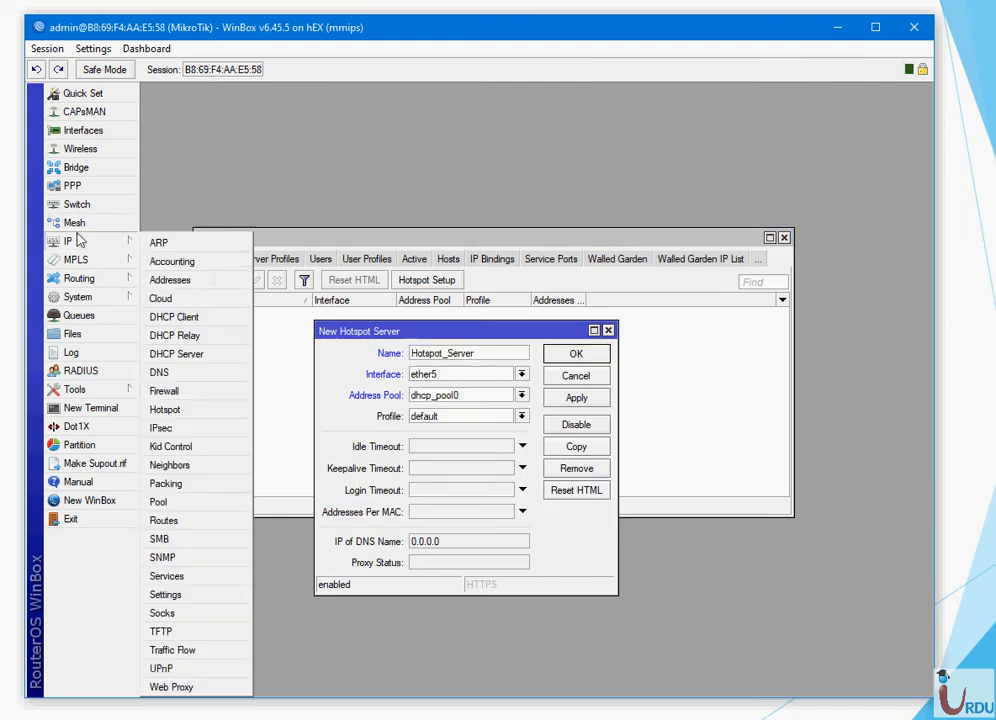
# - Add the comment Hotspot_Pool to the dhcp_pool0 address pool
pyautogui.click(174, 506)
pyautogui.click(405, 271)
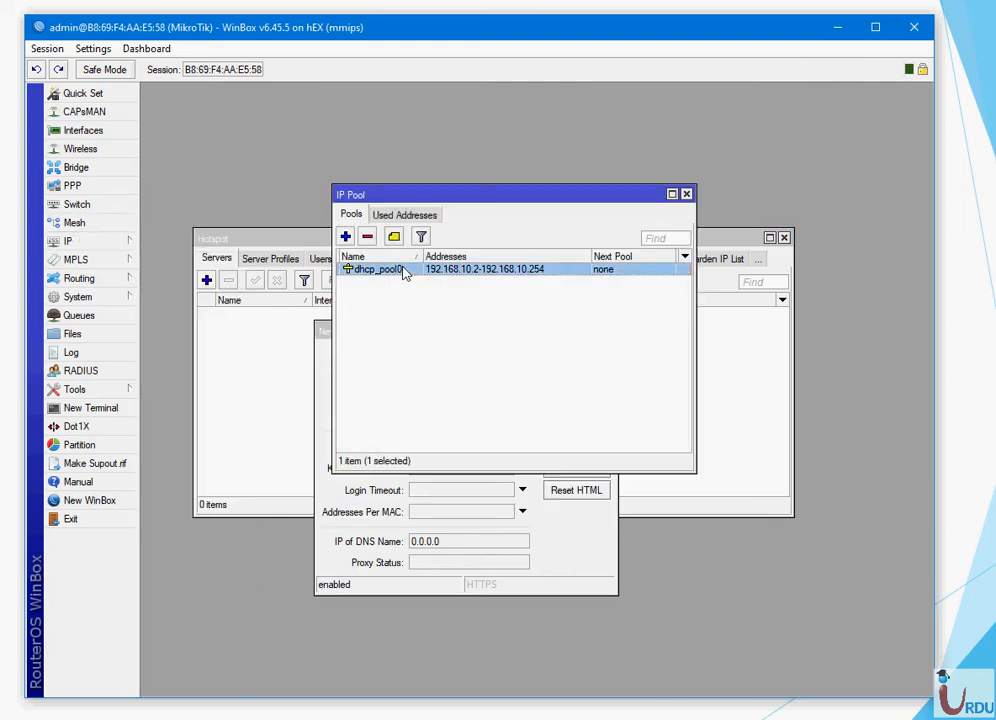
pyautogui.doubleClick(404, 271)
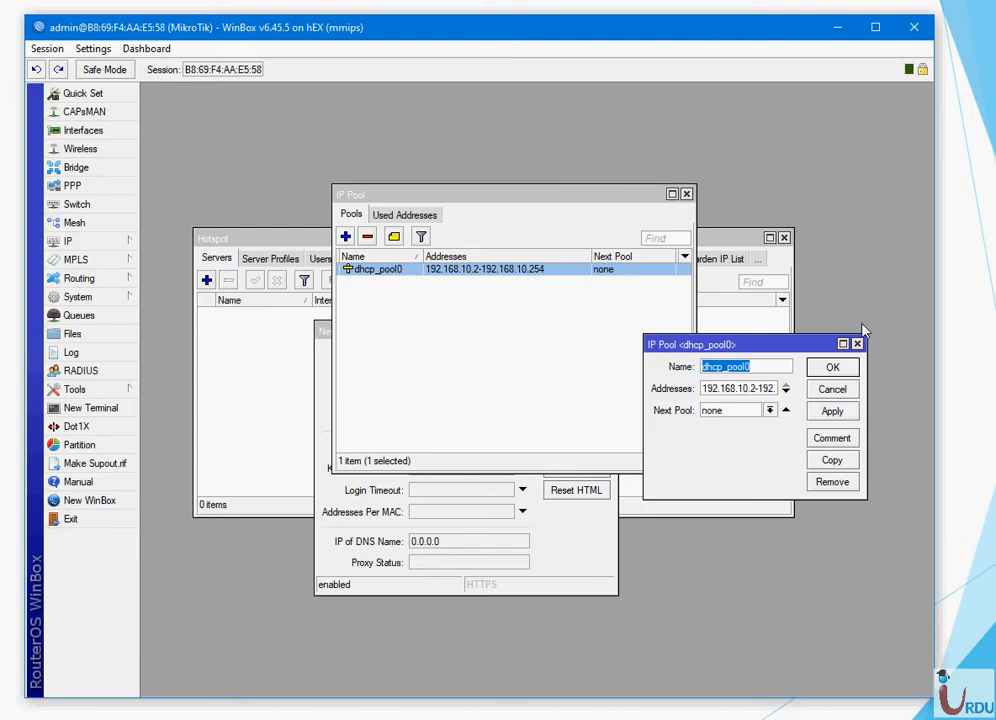
pyautogui.click(835, 370)
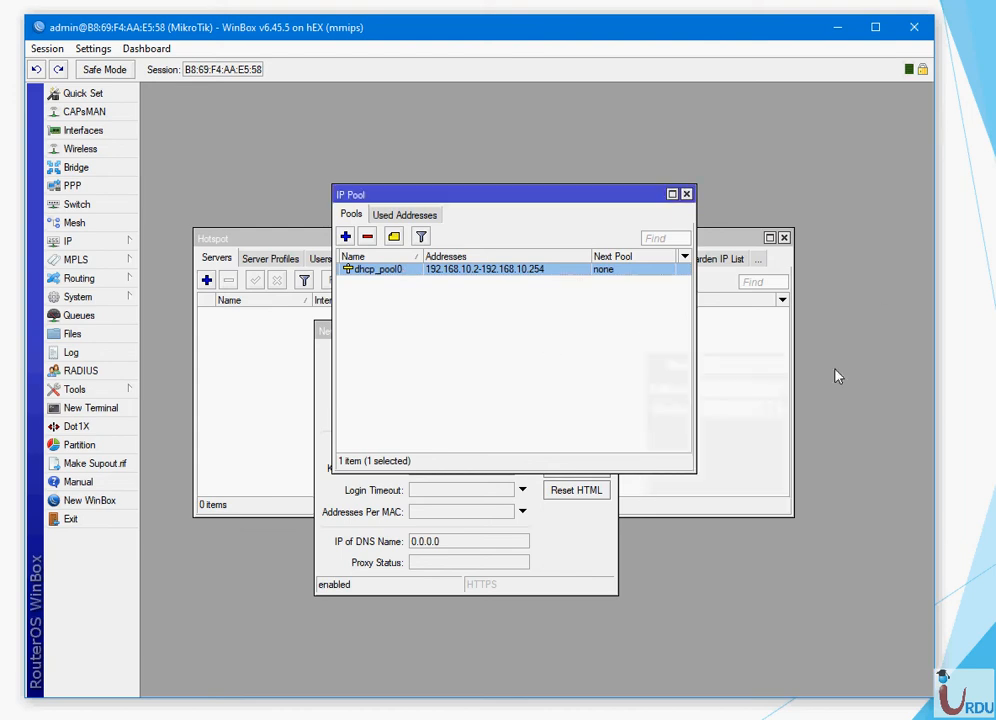
pyautogui.rightClick(415, 276)
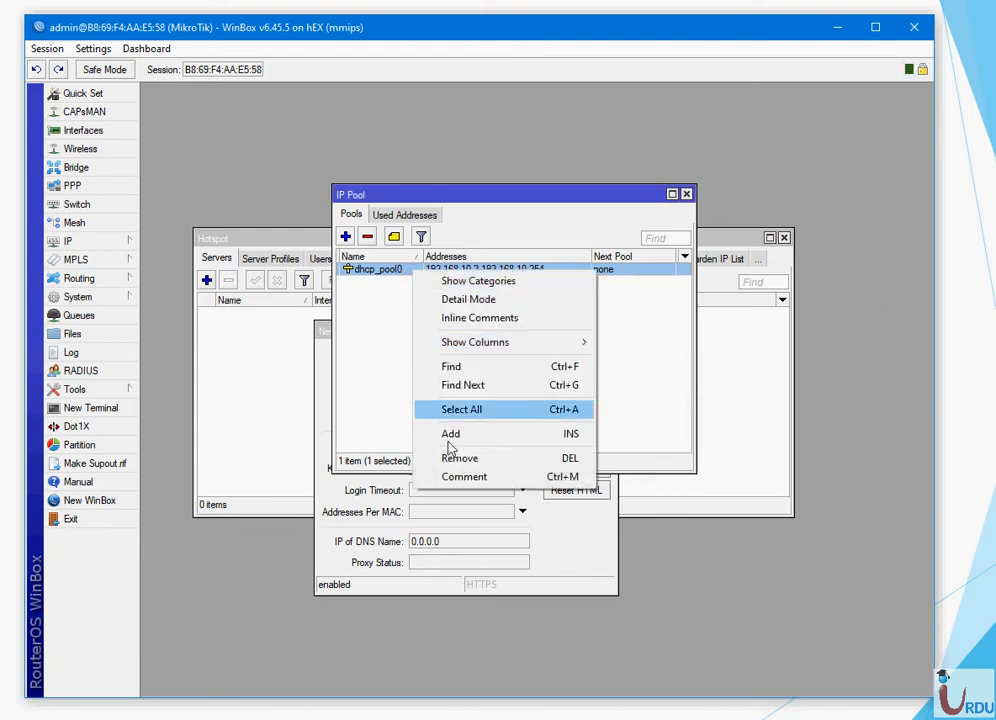
pyautogui.click(450, 475)
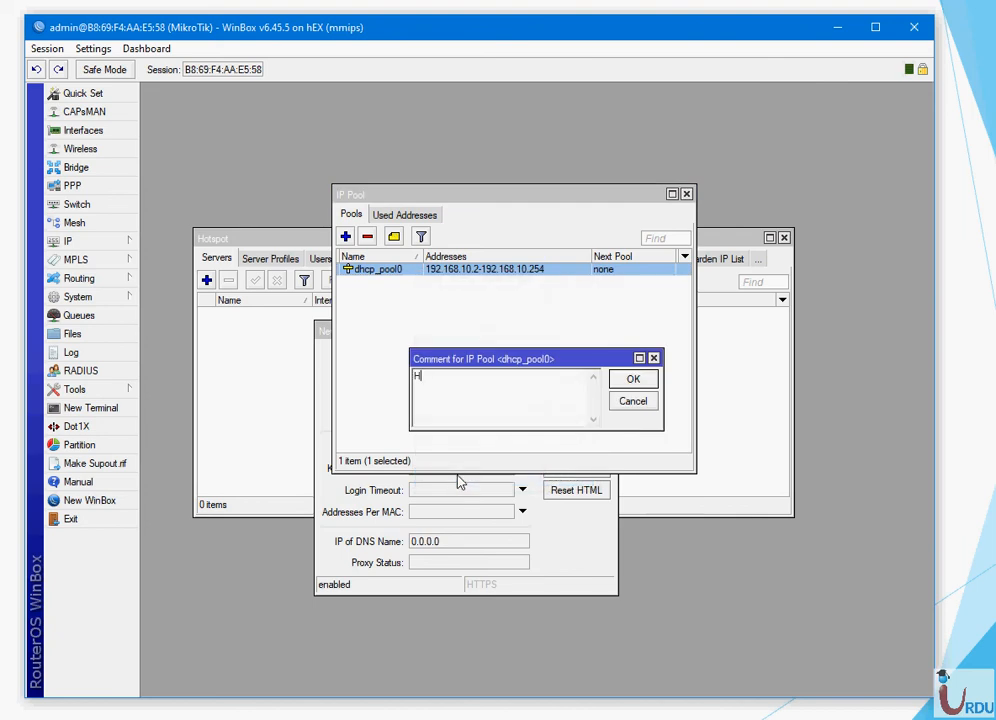
pyautogui.write('Hotspot_Pool')
pyautogui.click(633, 379)
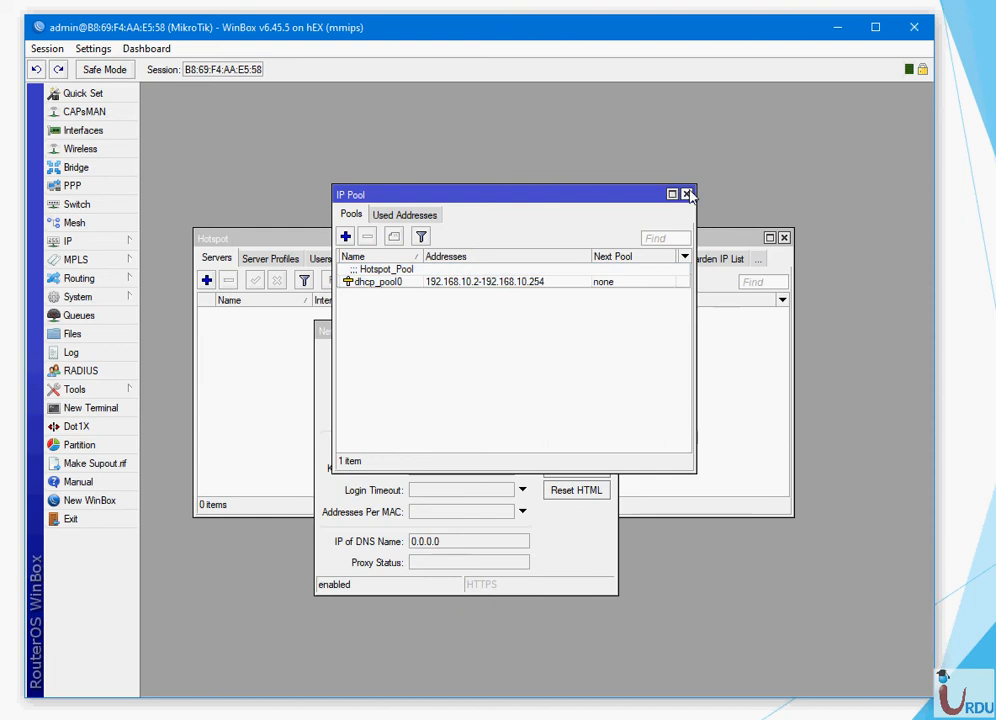
pyautogui.click(686, 193)
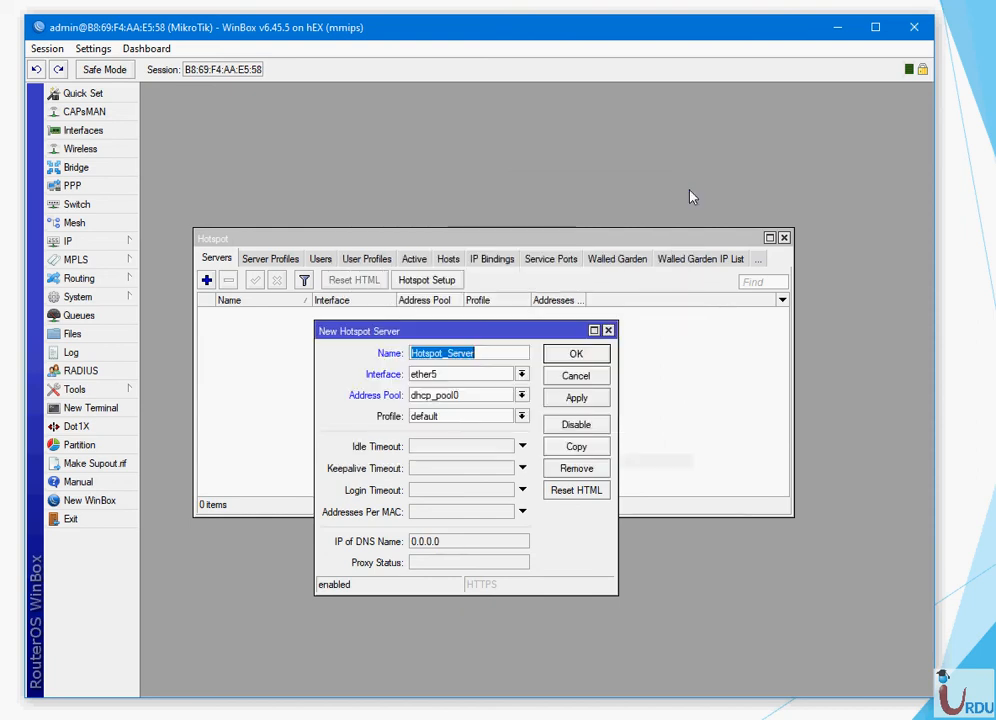
# - Keep the default profile and create the Hotspot_Server entry
pyautogui.click(521, 416)
pyautogui.click(521, 416)
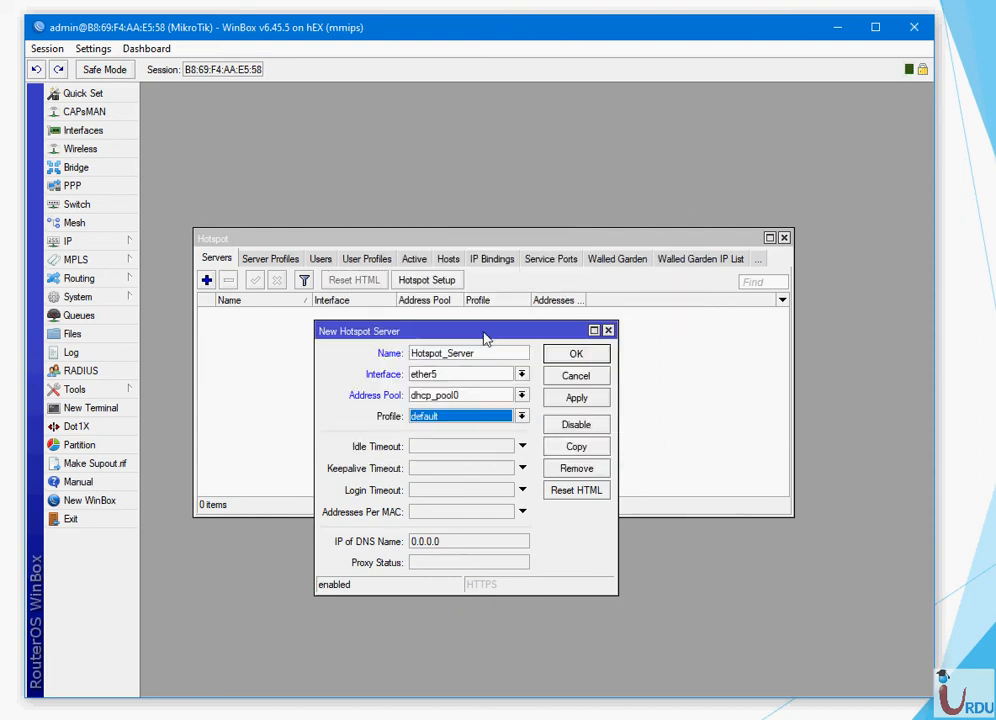
pyautogui.moveTo(485, 332); pyautogui.dragTo(505, 239)
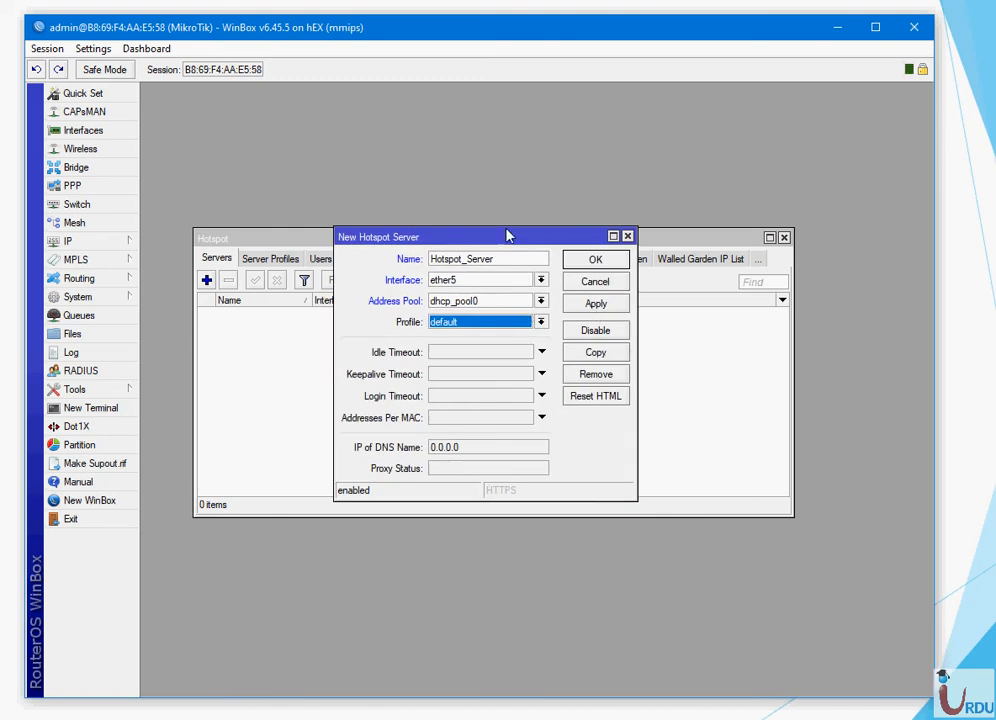
pyautogui.click(596, 304)
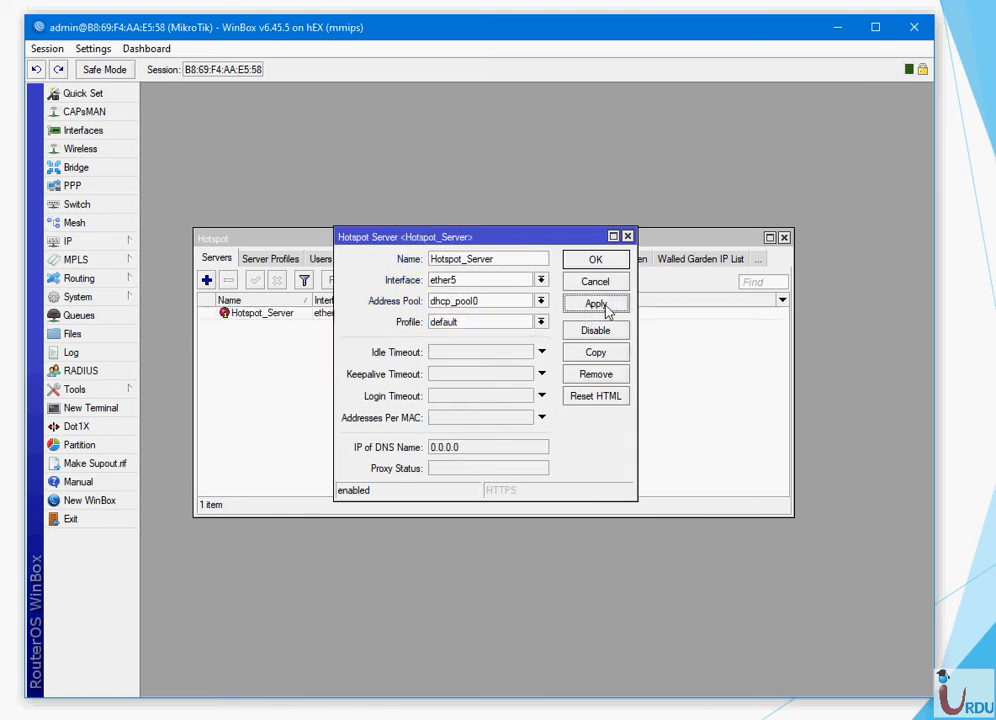
pyautogui.click(600, 262)
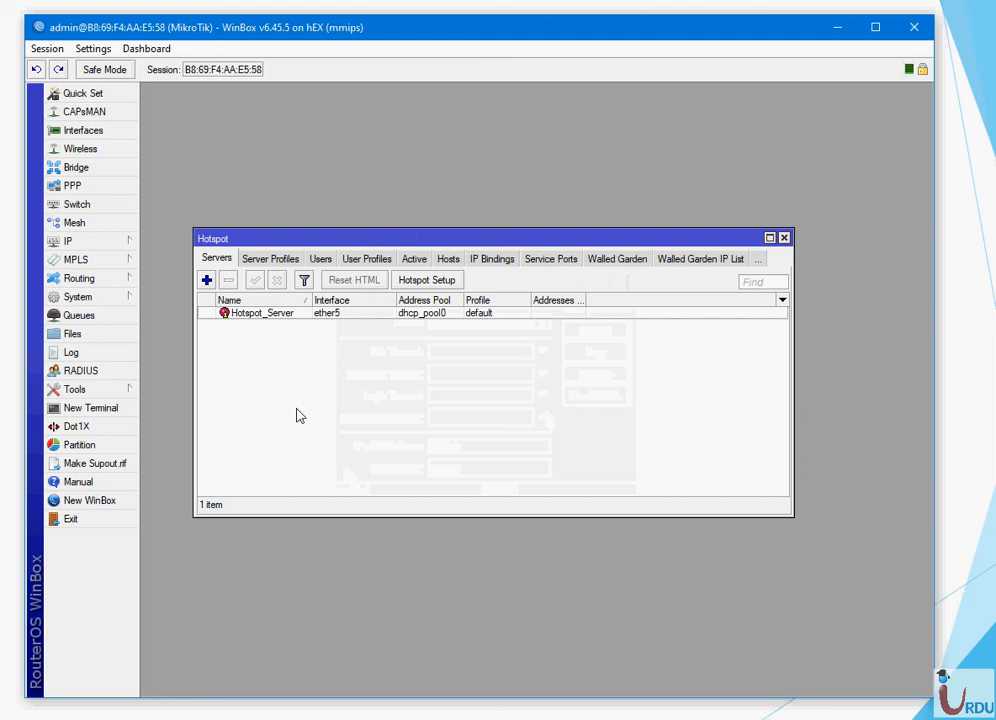
# - Check Hotspot_Server's properties for its running status and glance at the server profiles
pyautogui.doubleClick(268, 316)
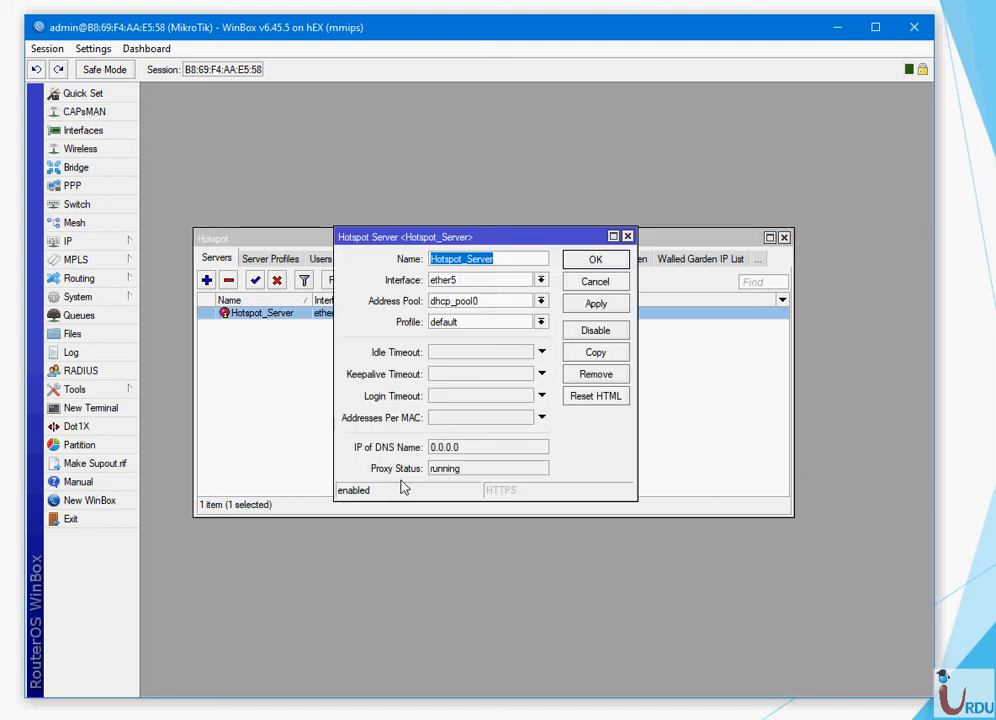
pyautogui.moveTo(460, 467); pyautogui.dragTo(431, 481)
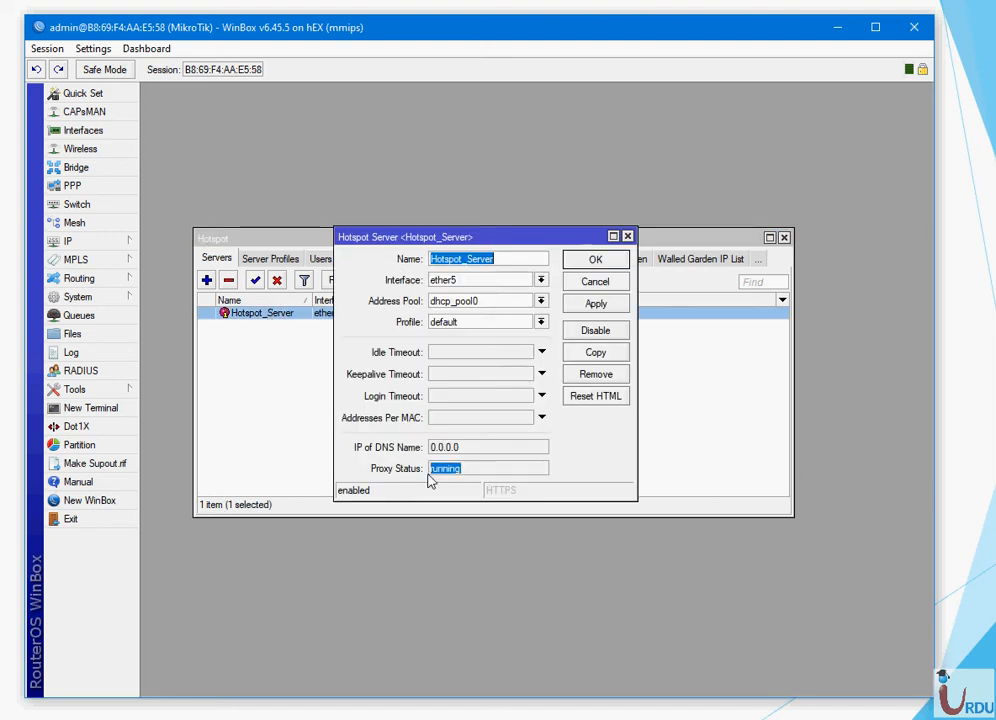
pyautogui.click(600, 265)
pyautogui.click(378, 405)
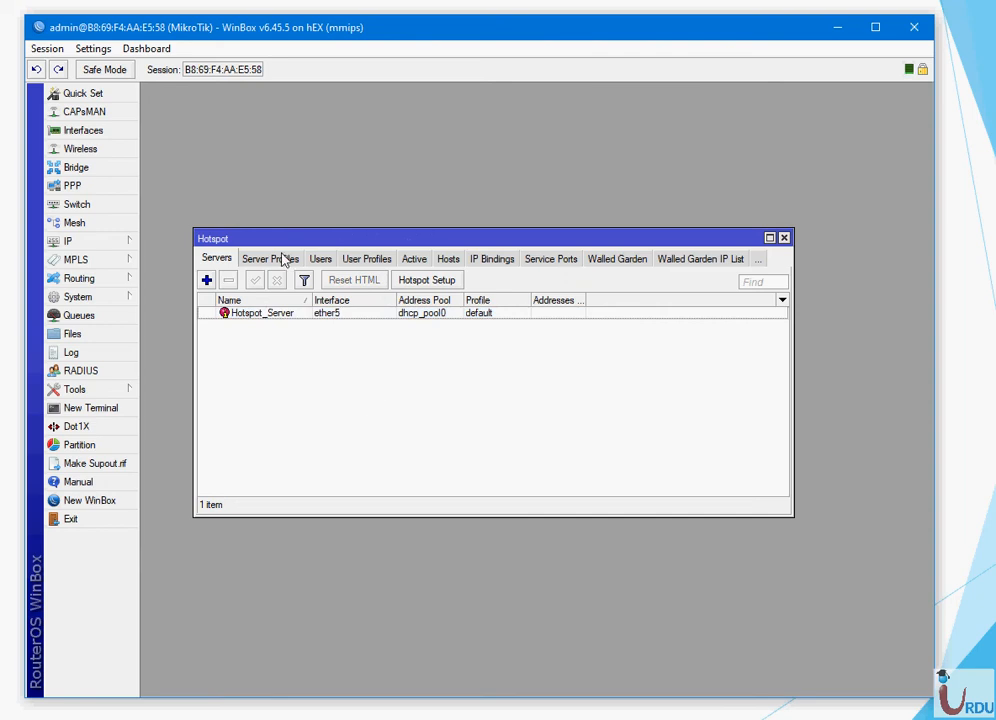
pyautogui.click(280, 262)
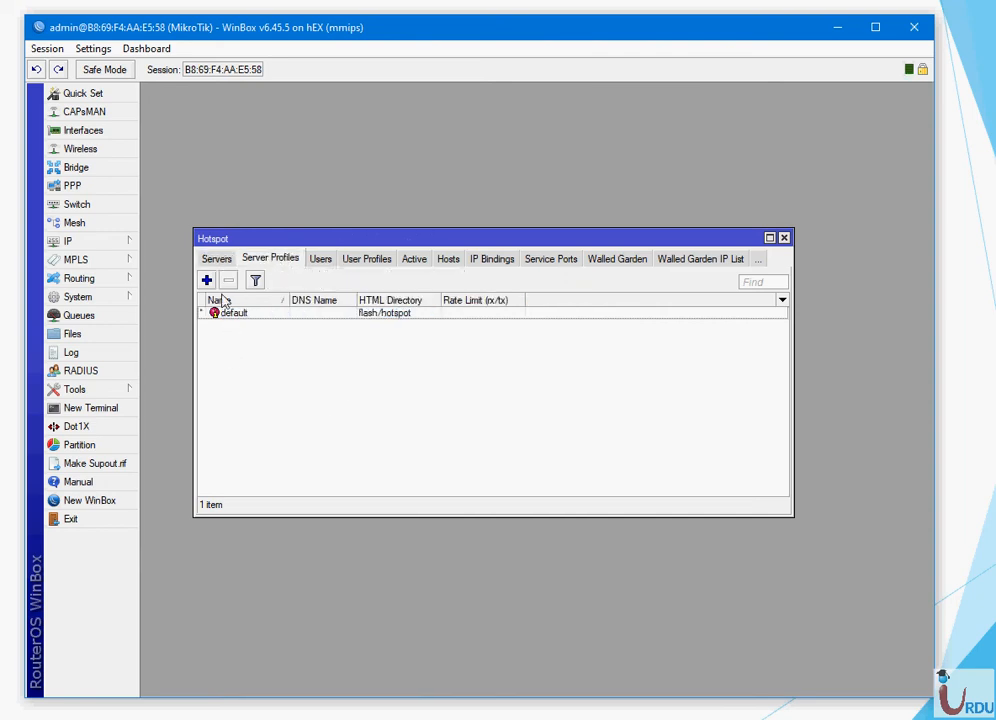
pyautogui.click(220, 260)
# - Reopen Hotspot_Server's properties and confirm it keeps the default profile
pyautogui.doubleClick(257, 316)
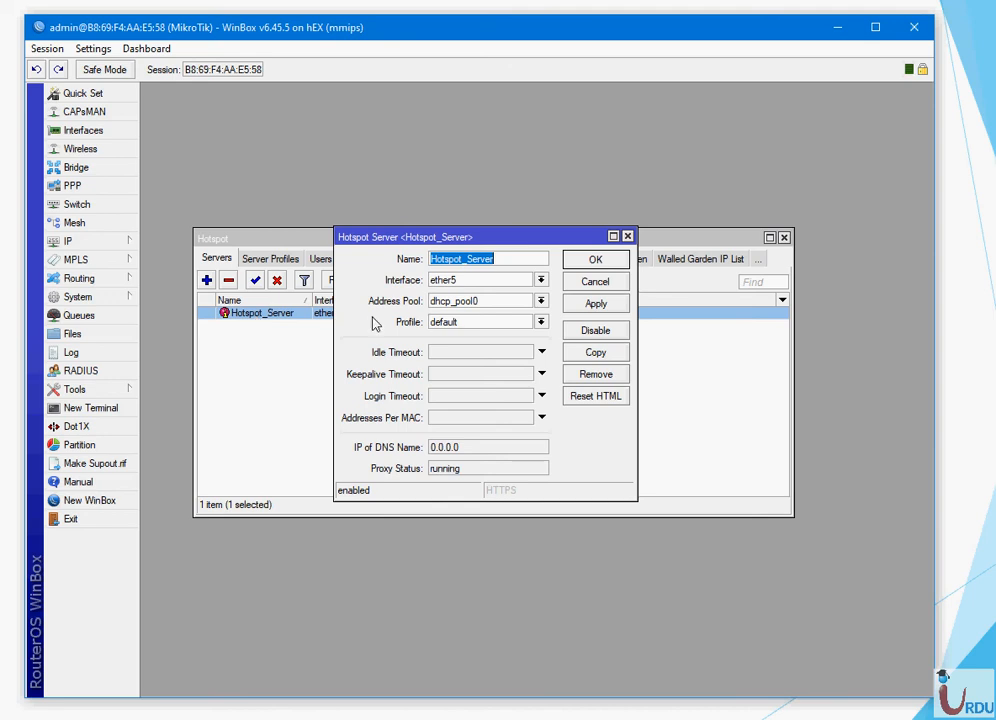
pyautogui.click(541, 322)
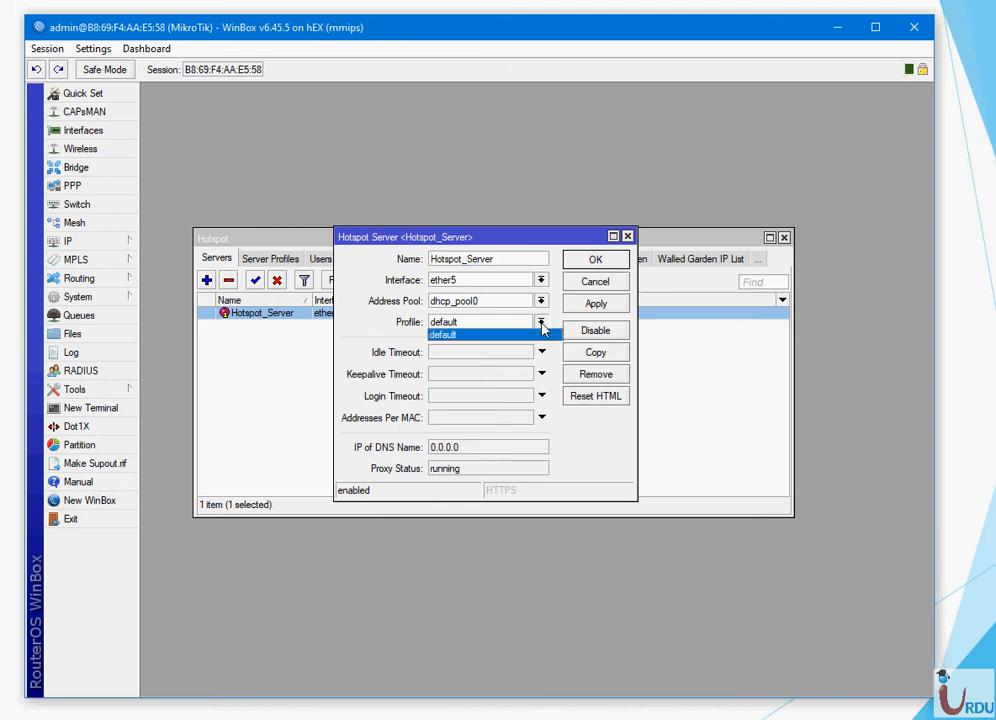
pyautogui.click(541, 334)
pyautogui.click(595, 259)
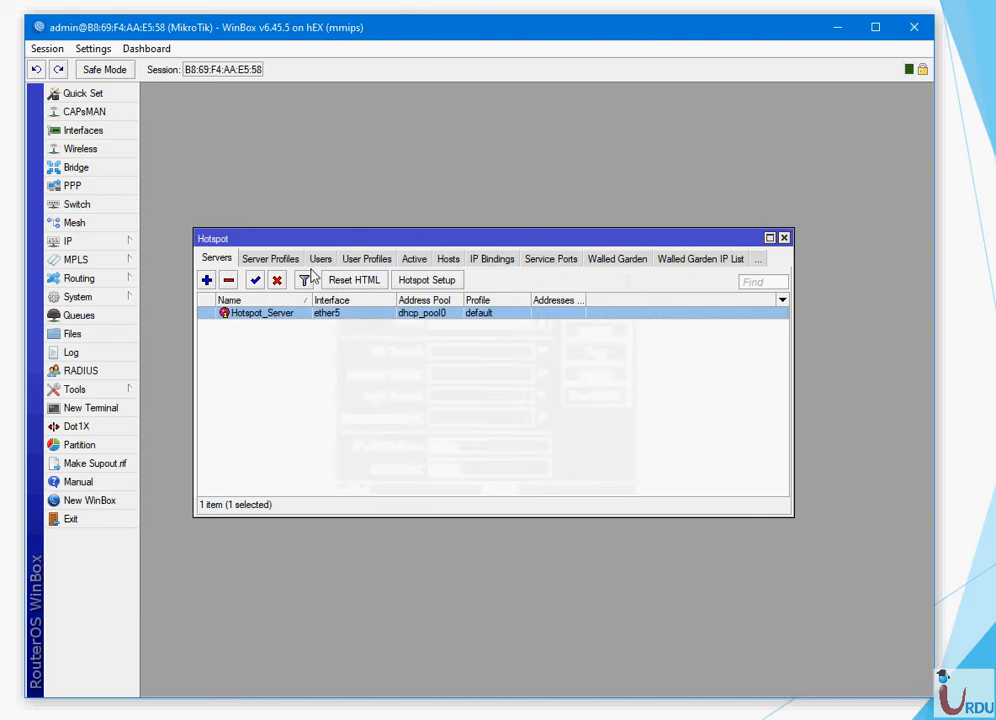
pyautogui.click(280, 260)
pyautogui.click(206, 281)
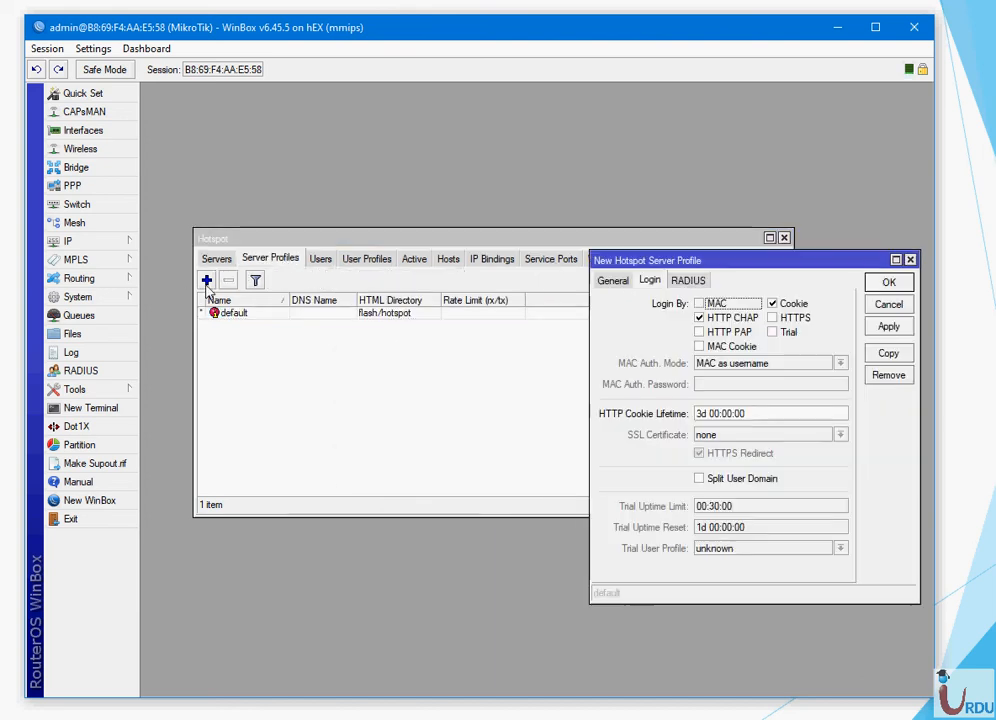
pyautogui.moveTo(683, 264); pyautogui.dragTo(457, 208)
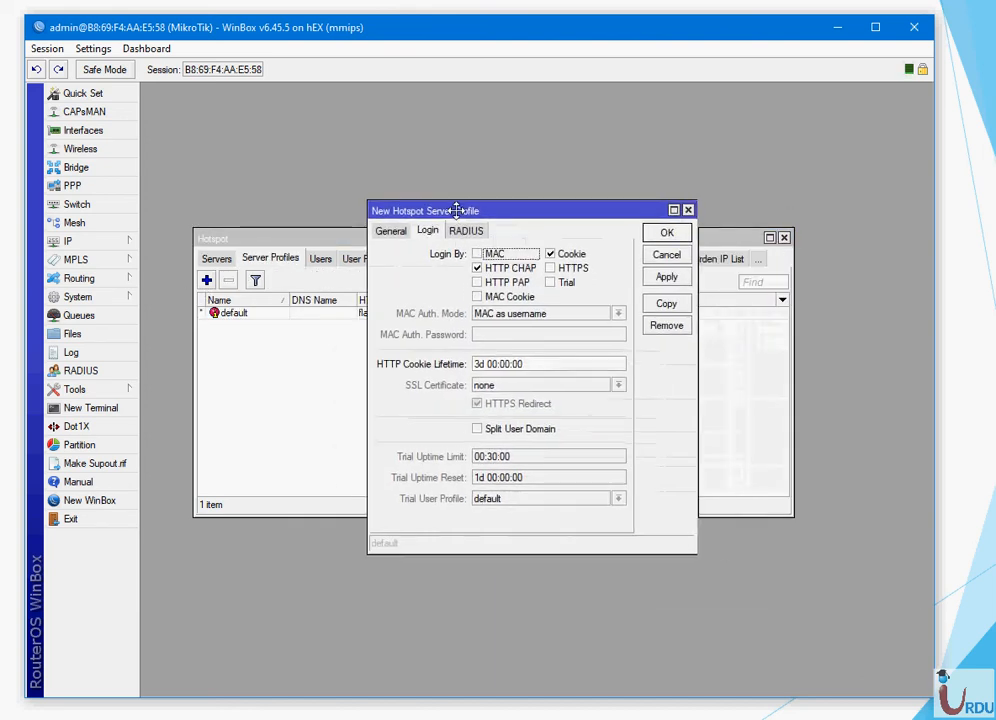
pyautogui.click(390, 230)
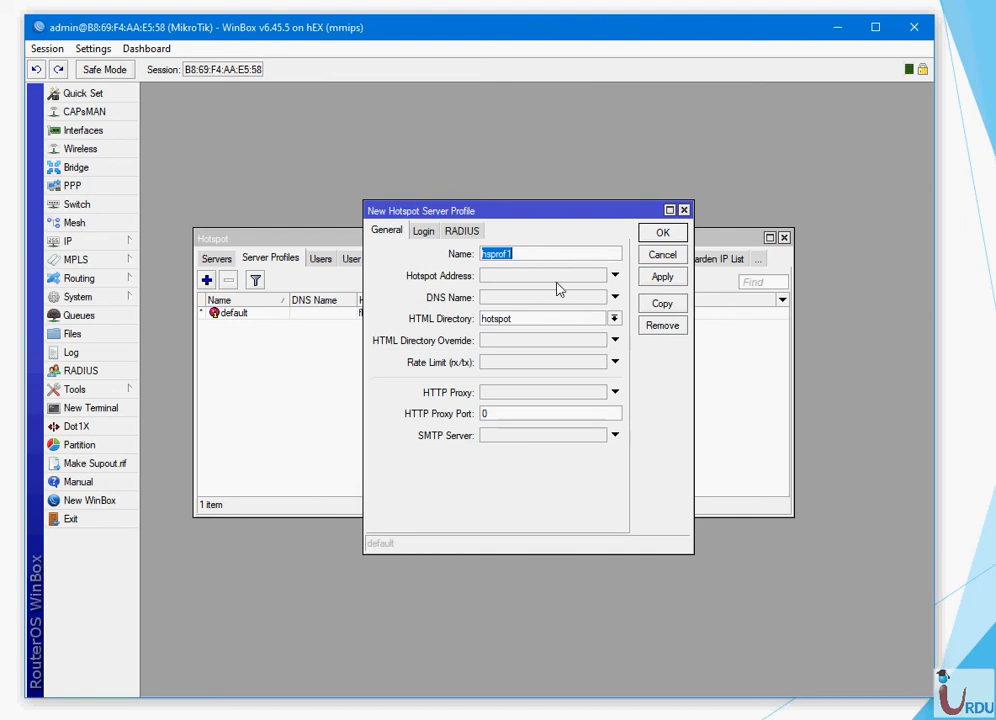
pyautogui.click(534, 254)
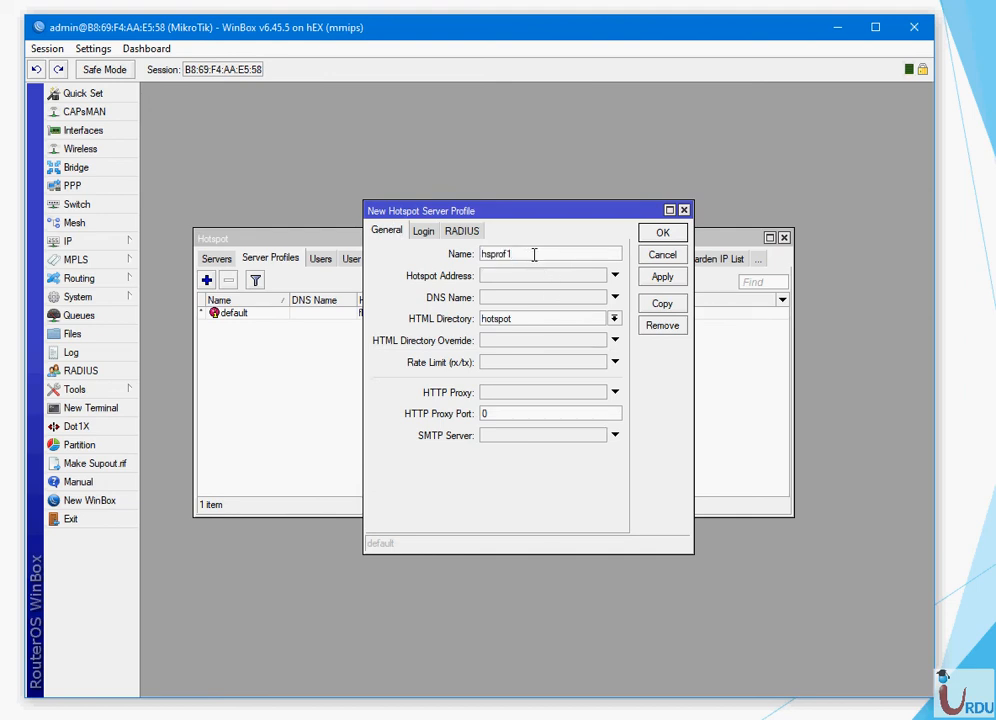
pyautogui.press('BackSpace')
pyautogui.press('BackSpace')
pyautogui.press('BackSpace')
pyautogui.write('Hopspoot_Pro')
pyautogui.click(685, 211)
pyautogui.click(216, 259)
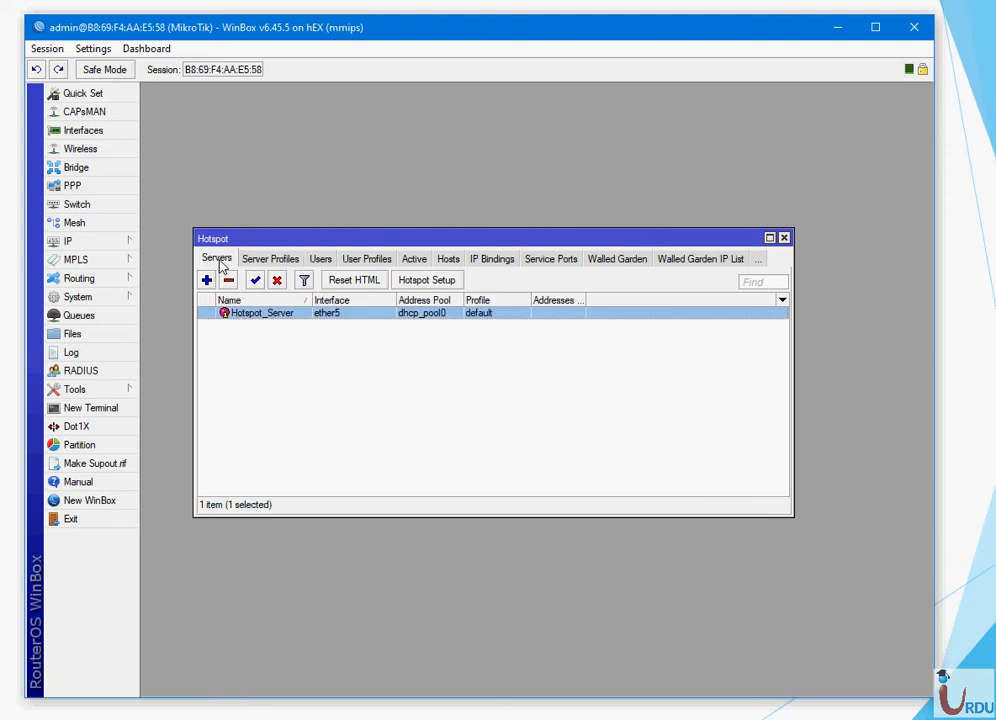
# - Remove Hotspot_Server and run Hotspot Setup on ether5 with 192.168.10.1/24, masquerading and the suggested pool
pyautogui.click(228, 280)
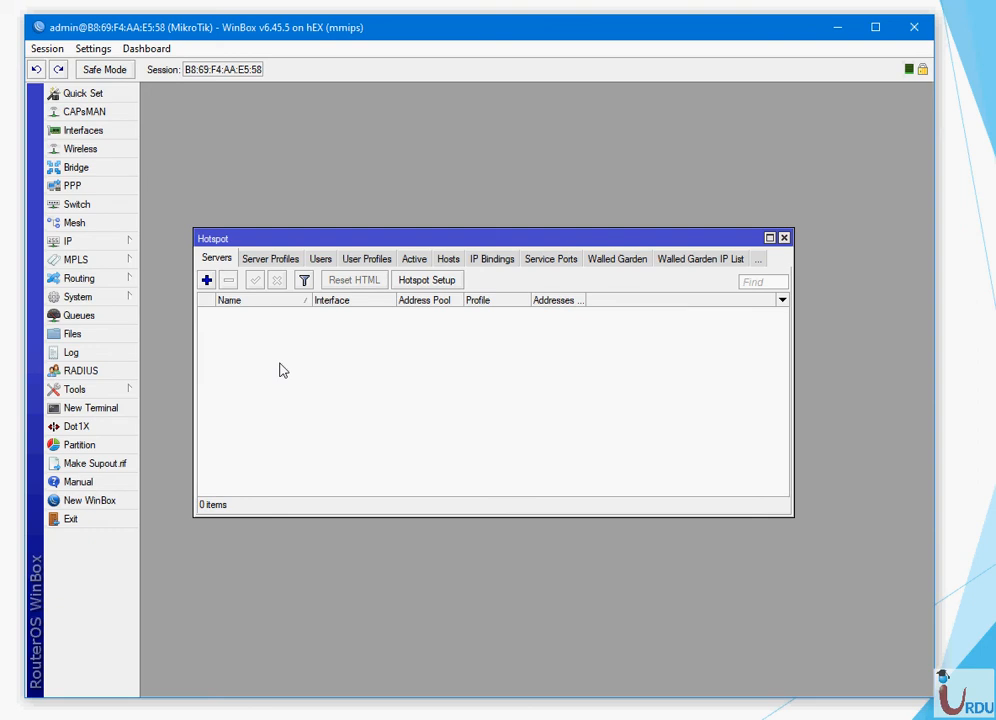
pyautogui.click(430, 285)
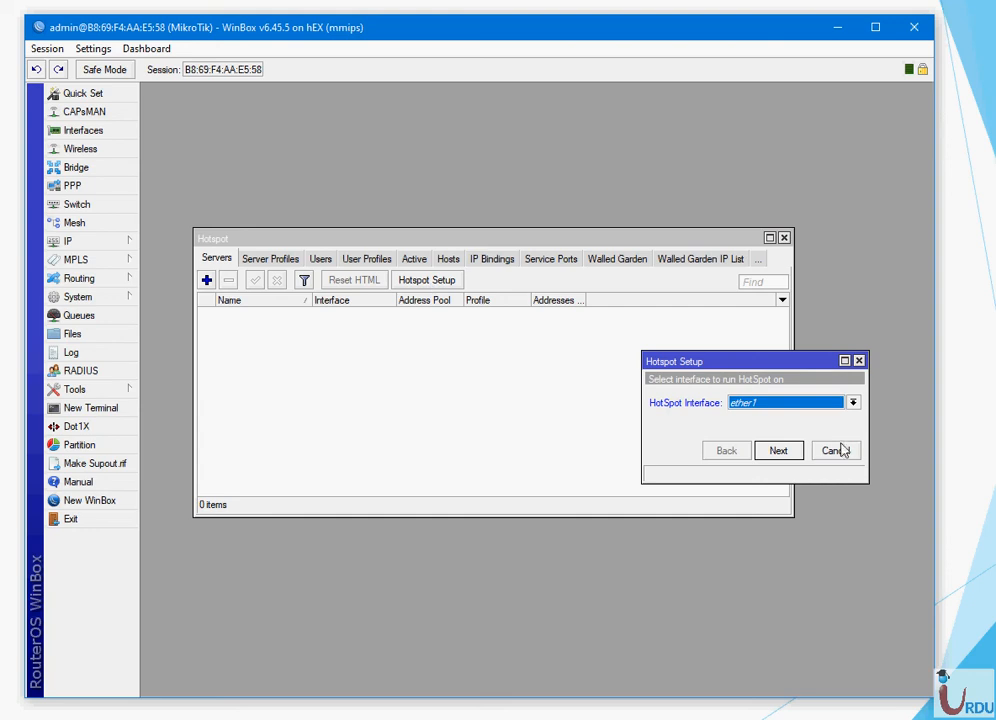
pyautogui.moveTo(745, 370); pyautogui.dragTo(472, 264)
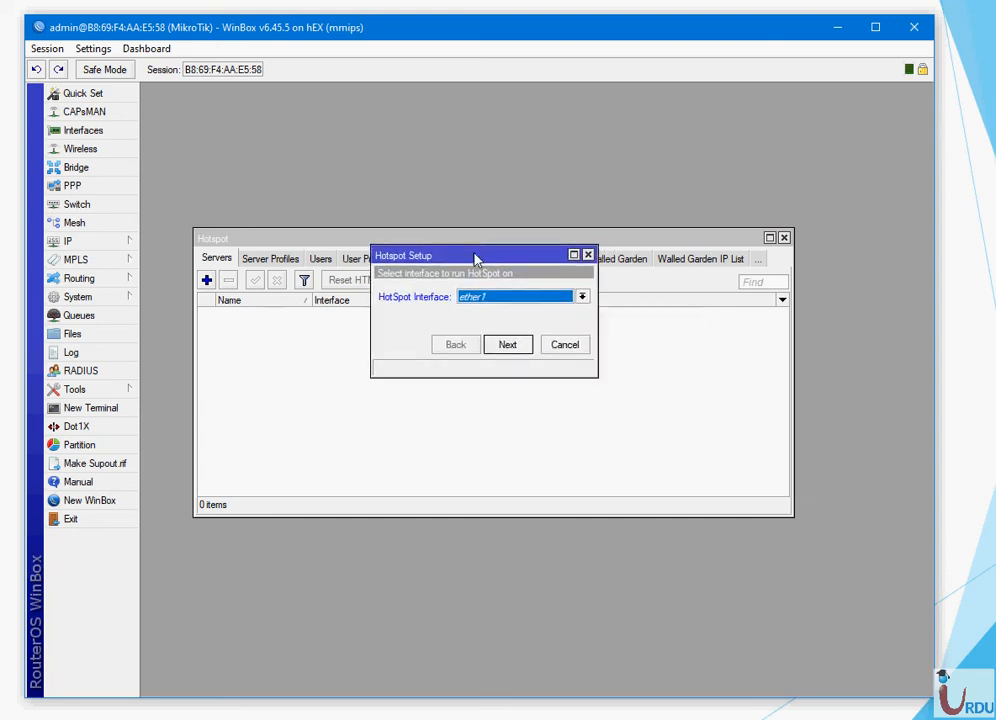
pyautogui.click(583, 298)
pyautogui.click(527, 354)
pyautogui.click(515, 350)
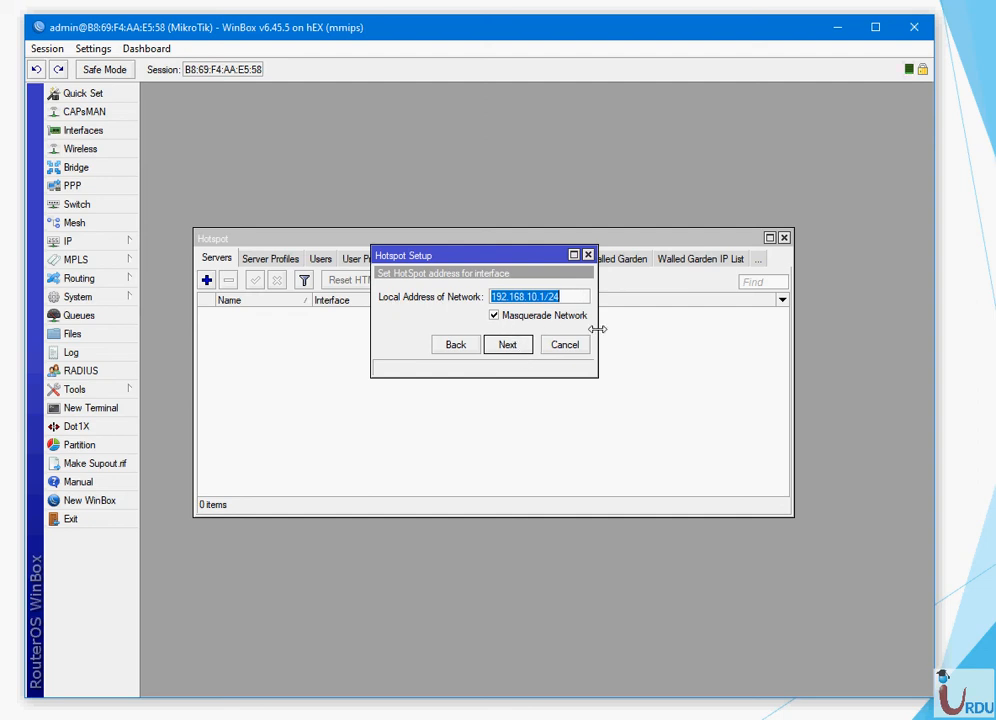
pyautogui.click(512, 347)
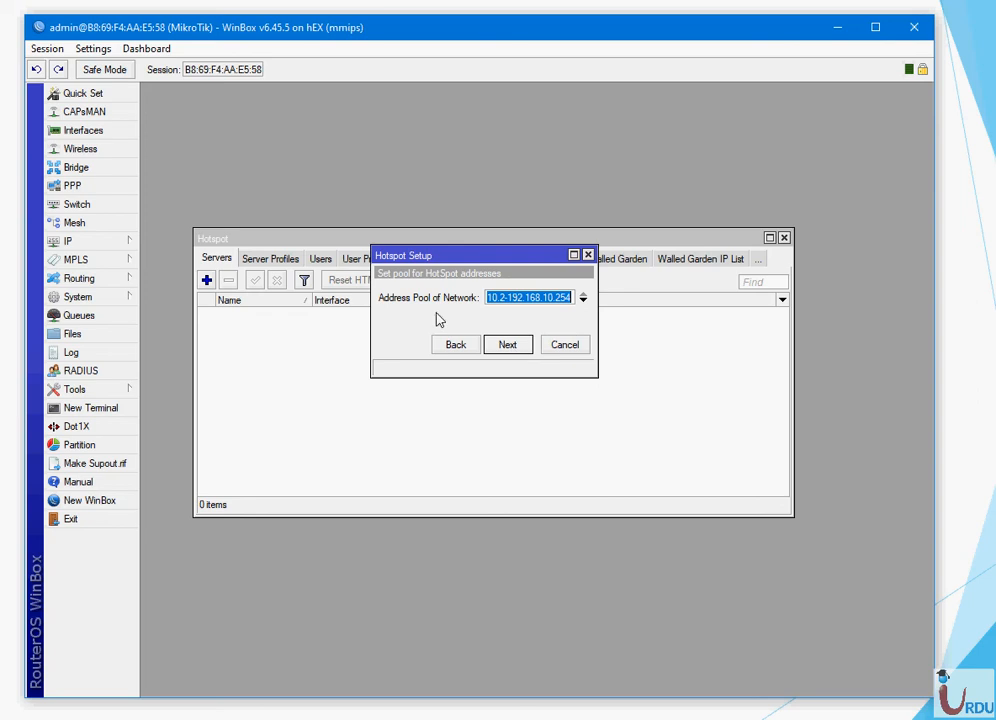
pyautogui.click(507, 347)
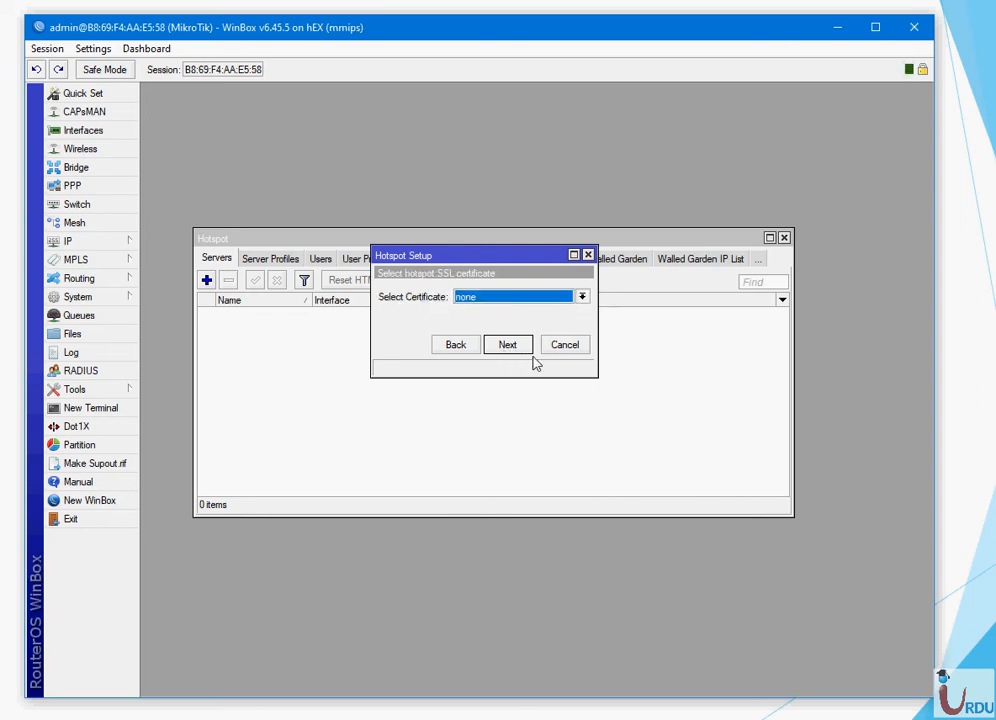
# - Skip certificate and SMTP, keep DNS 8.8.8.8/8.8.4.4, set DNS name UITA.com and a local user
pyautogui.click(511, 352)
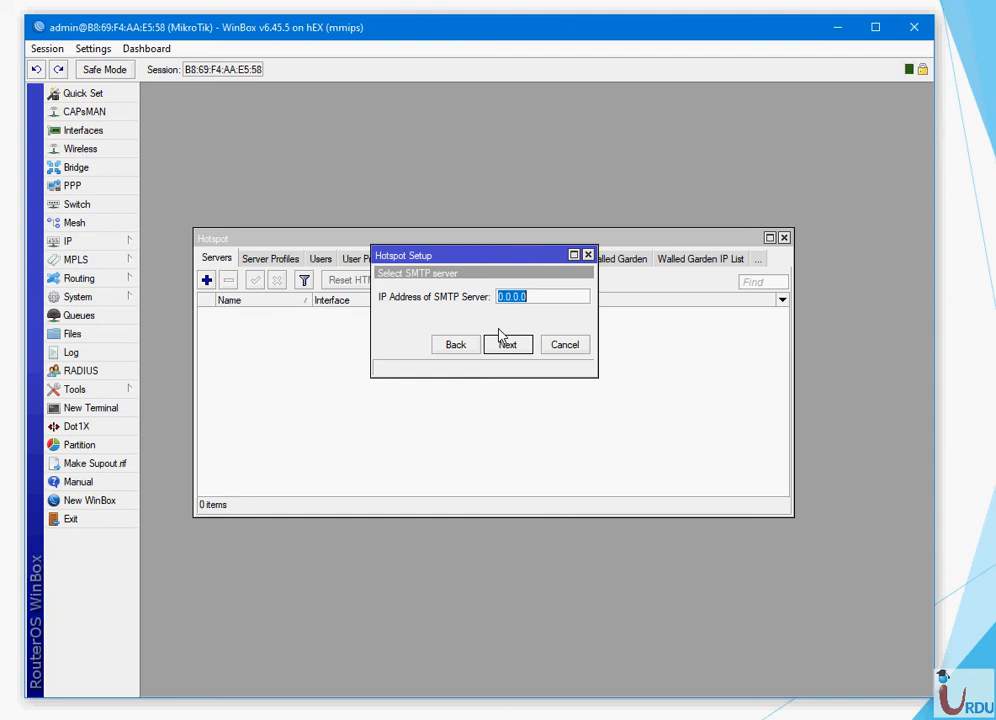
pyautogui.click(505, 344)
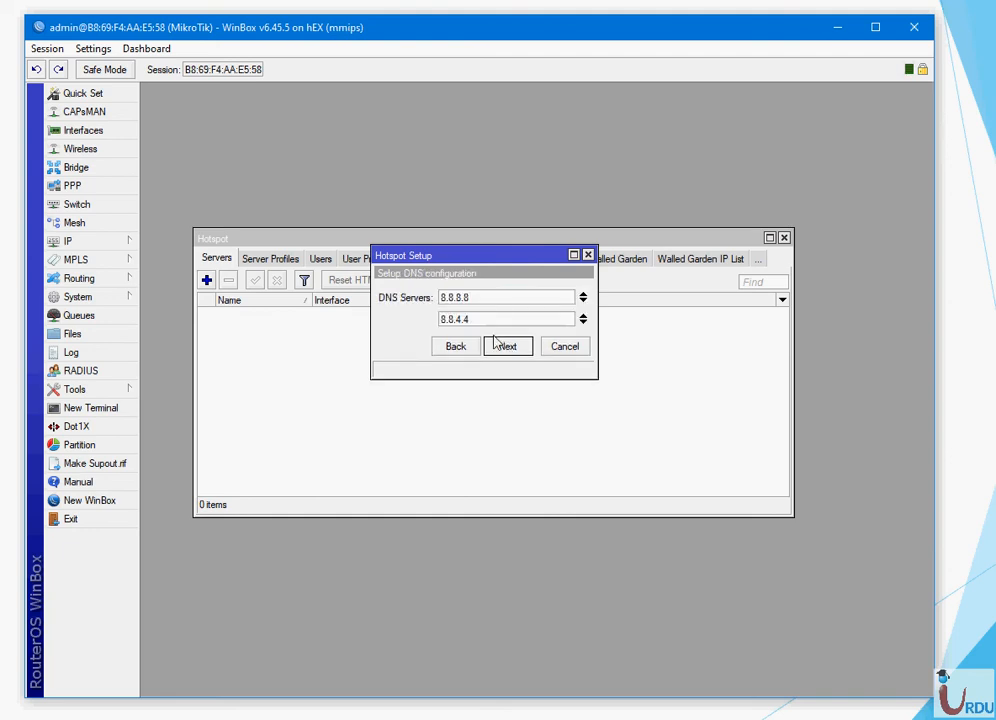
pyautogui.click(509, 347)
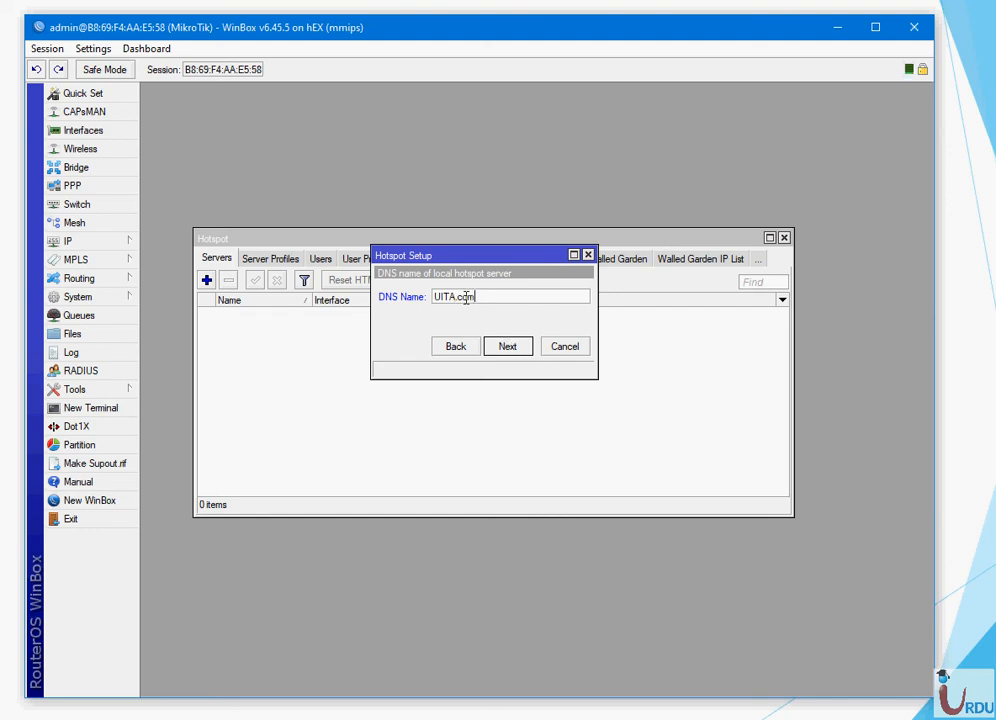
pyautogui.moveTo(479, 297); pyautogui.dragTo(429, 296)
pyautogui.click(508, 347)
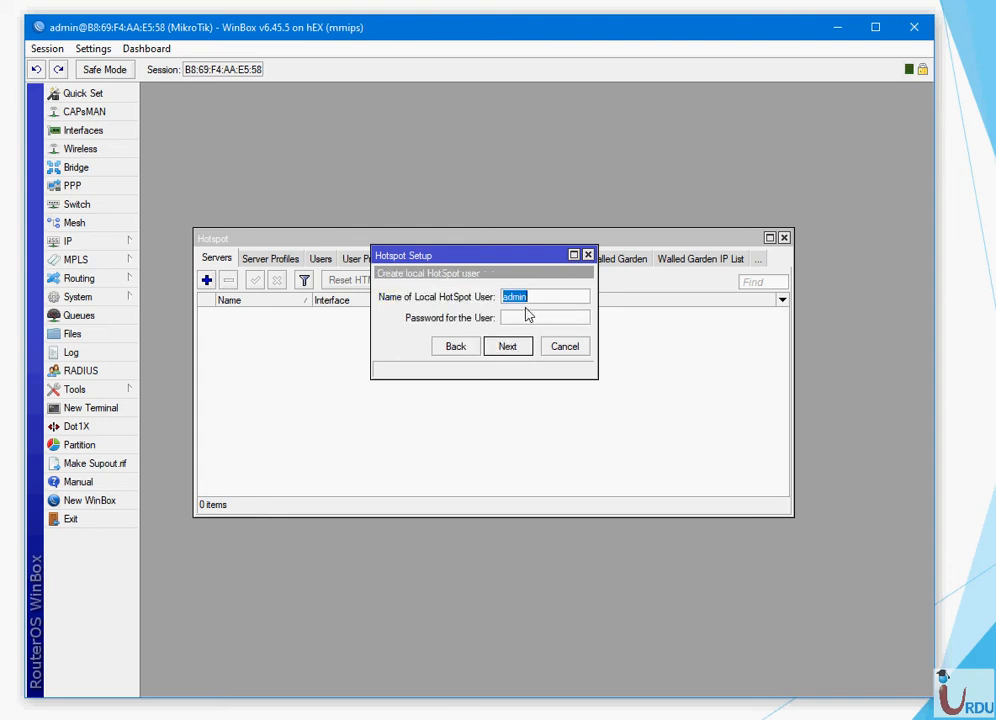
pyautogui.click(528, 317)
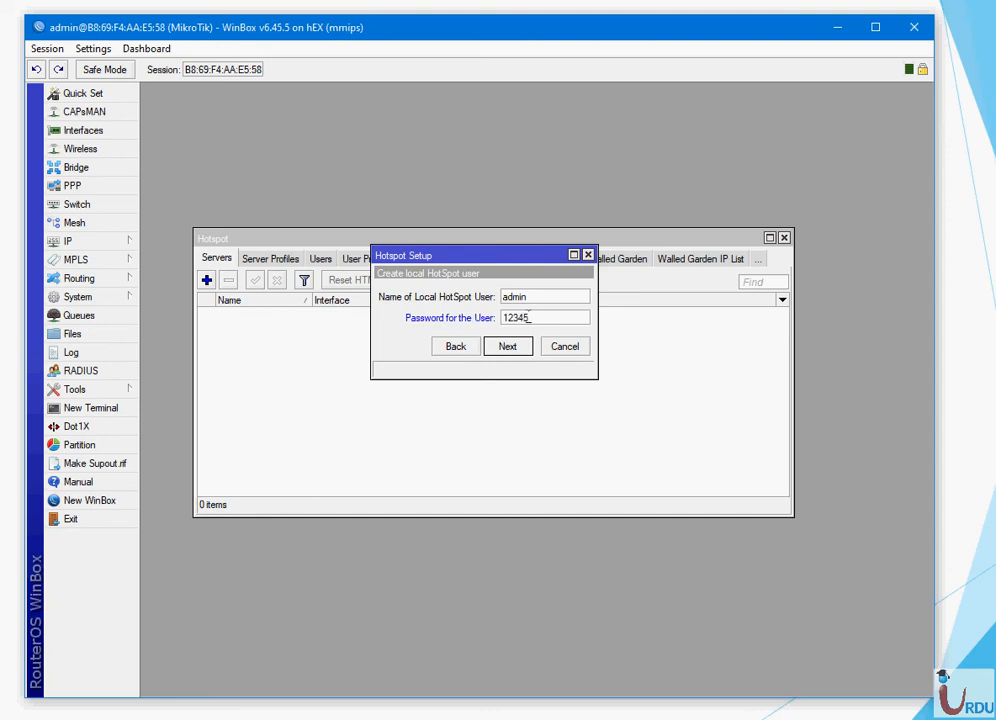
pyautogui.click(525, 347)
pyautogui.click(525, 386)
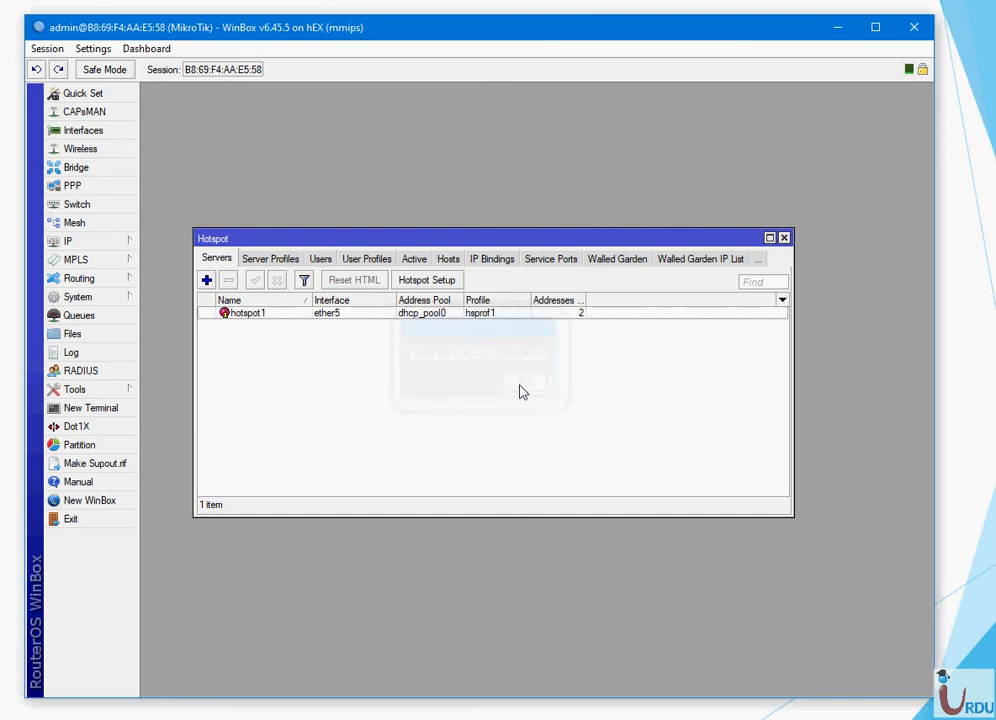
# - Inspect the hsprof1 server profile settings
pyautogui.click(286, 259)
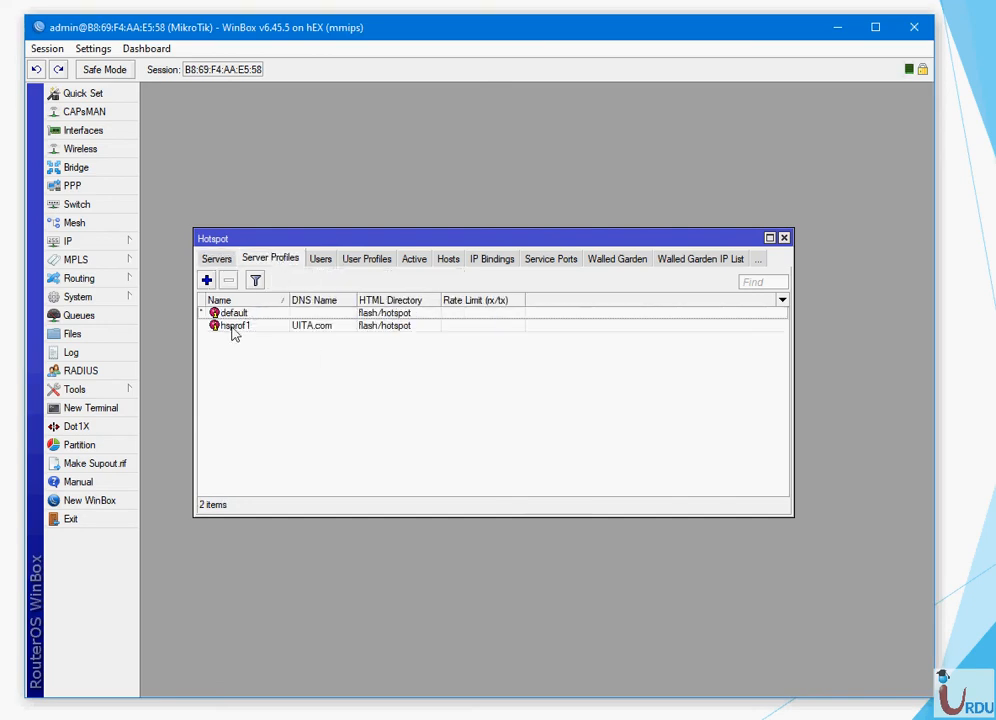
pyautogui.doubleClick(232, 328)
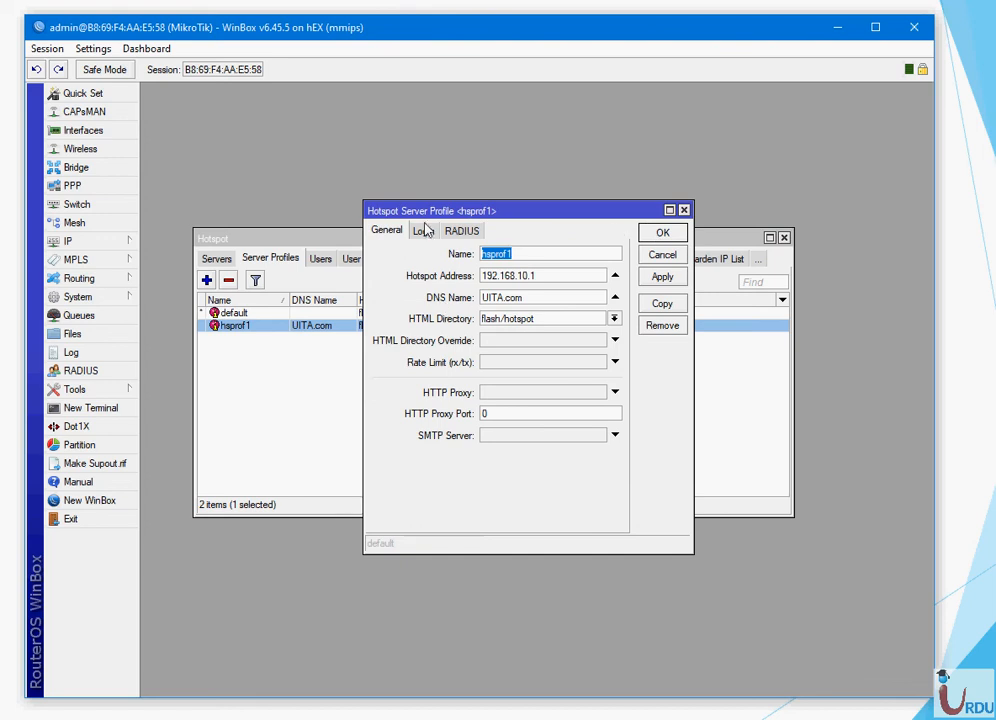
pyautogui.click(645, 232)
pyautogui.click(217, 258)
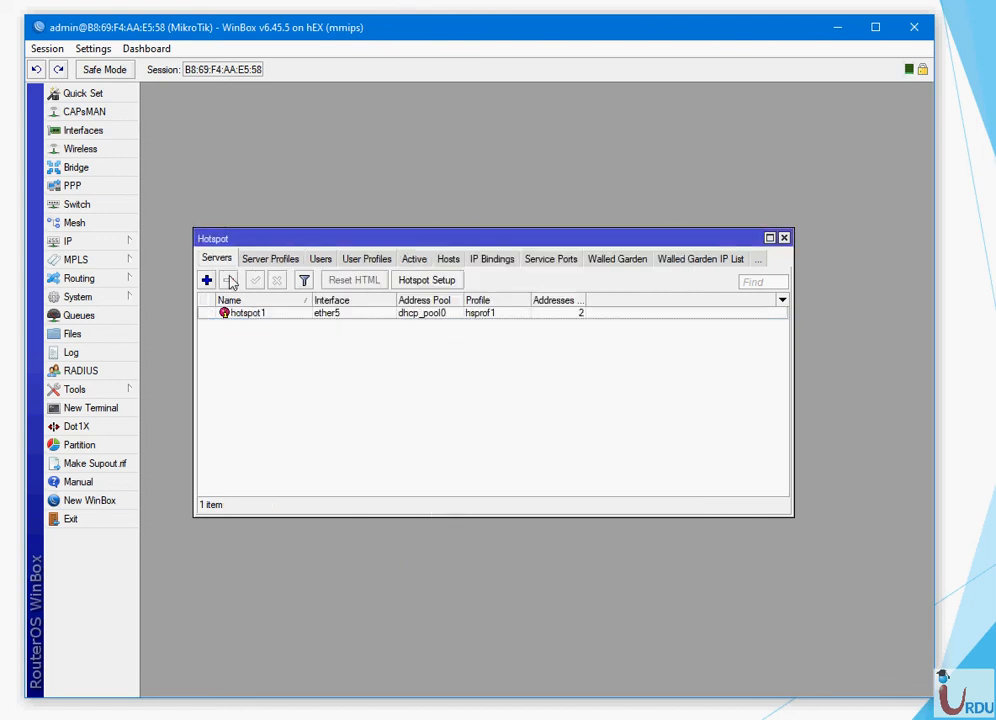
# - Change hotspot1's Addresses Per MAC from 2 to 1
pyautogui.doubleClick(240, 318)
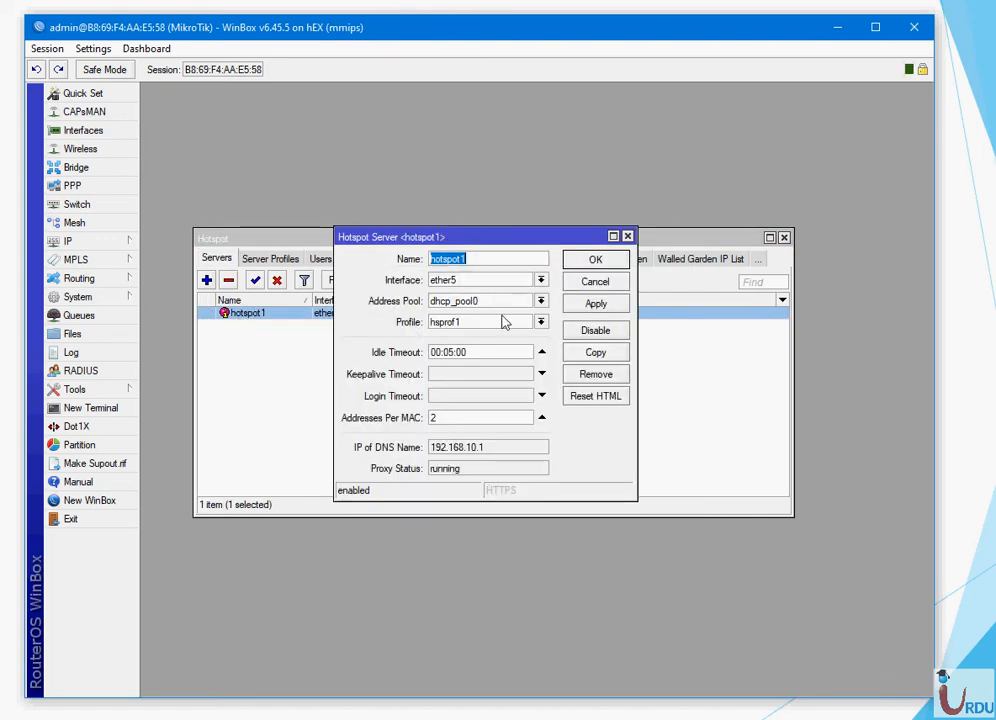
pyautogui.moveTo(442, 417); pyautogui.dragTo(430, 417)
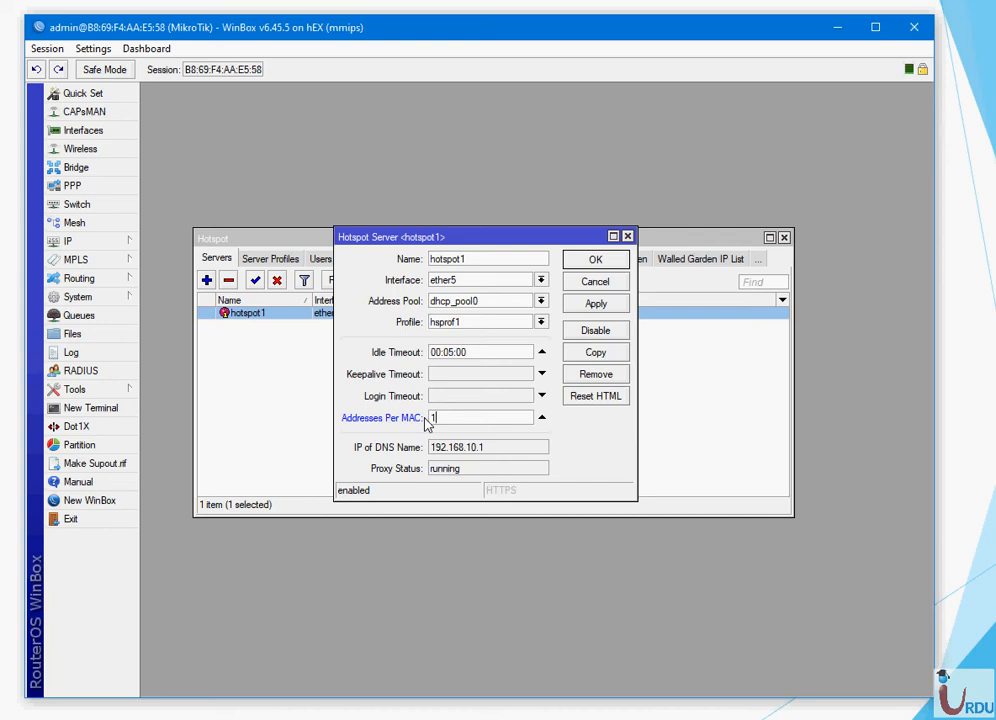
pyautogui.click(604, 312)
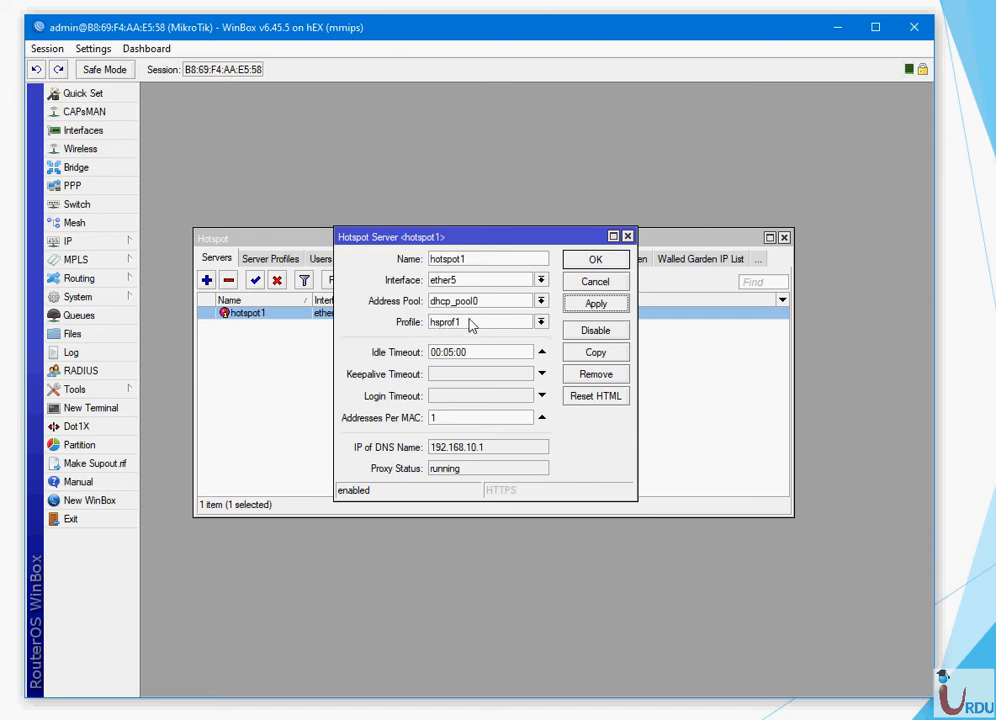
pyautogui.click(595, 260)
pyautogui.click(262, 259)
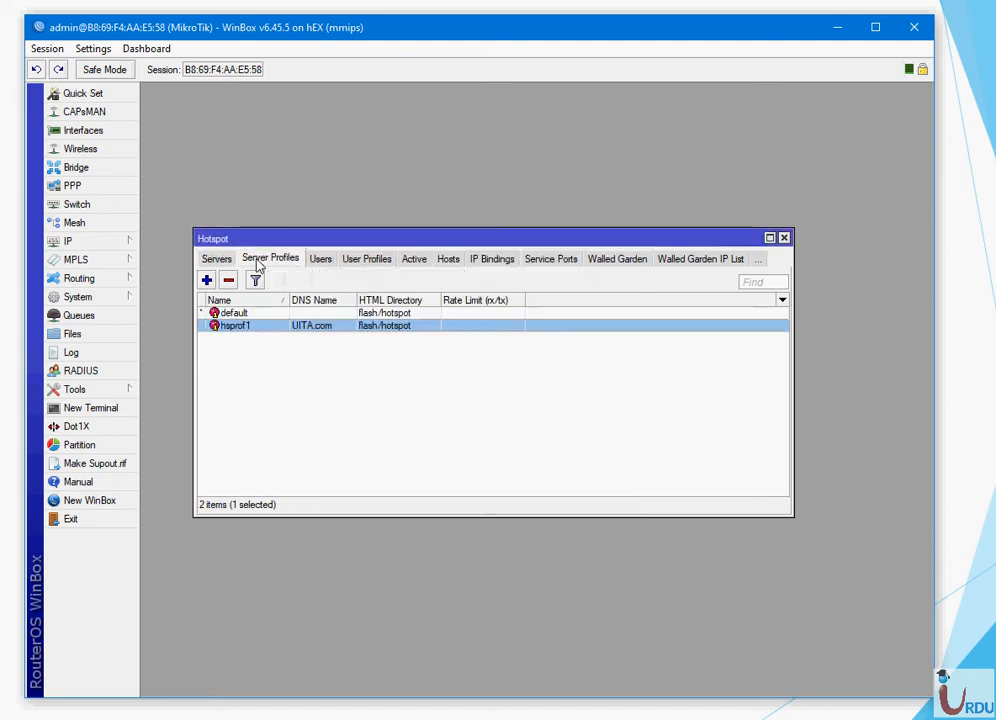
# - Set hsprof1 to HTTP CHAP login only by unchecking Cookie, with RADIUS left off
pyautogui.doubleClick(244, 326)
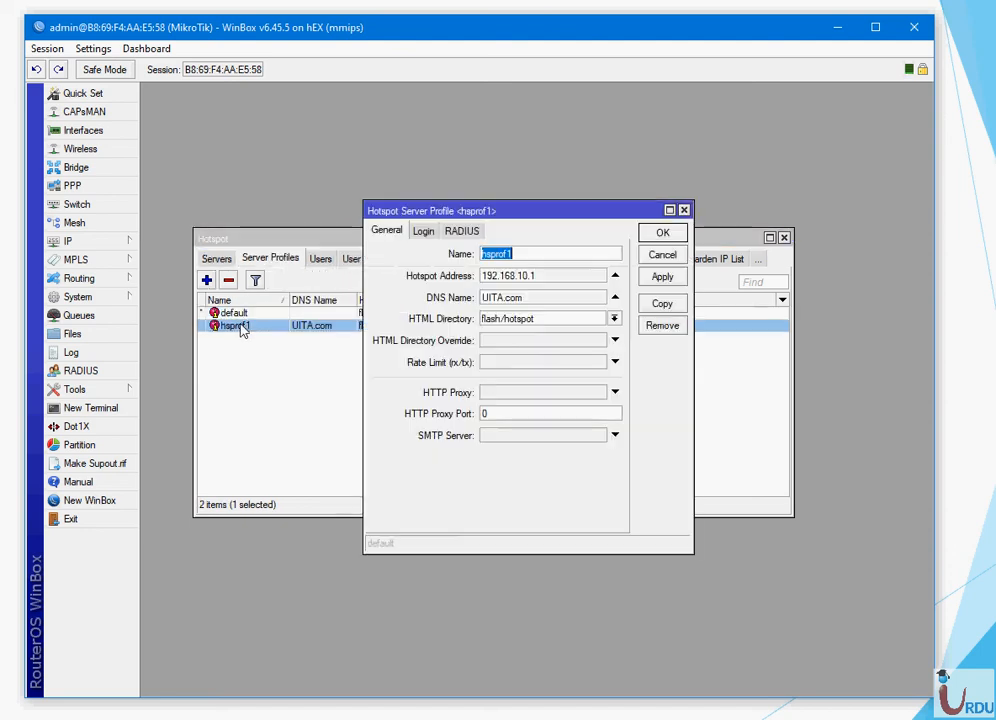
pyautogui.click(425, 231)
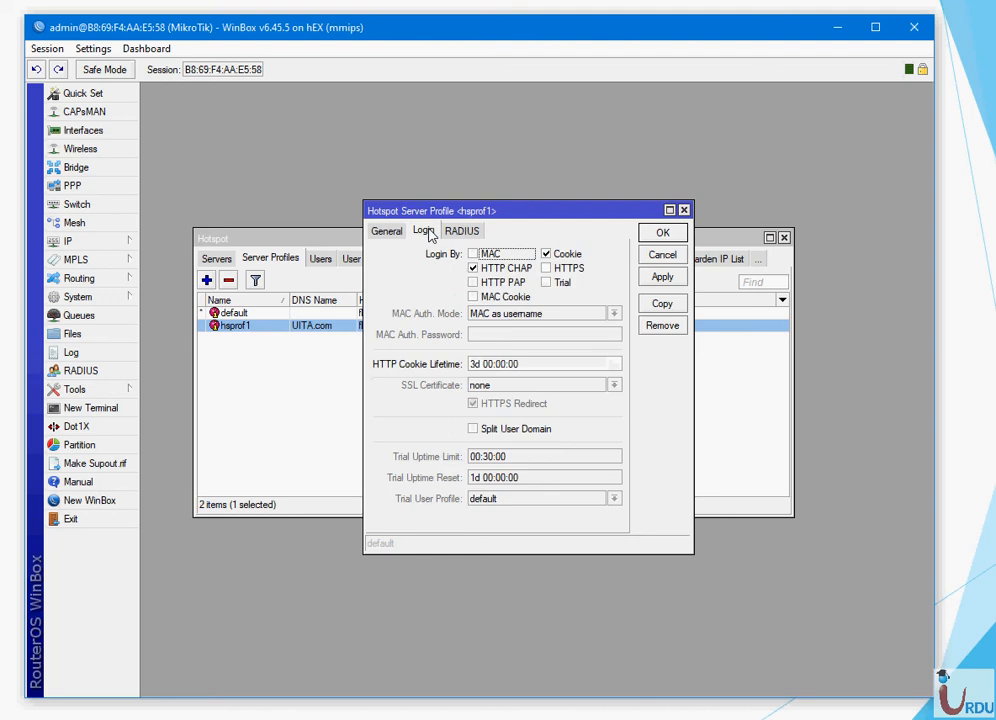
pyautogui.click(547, 255)
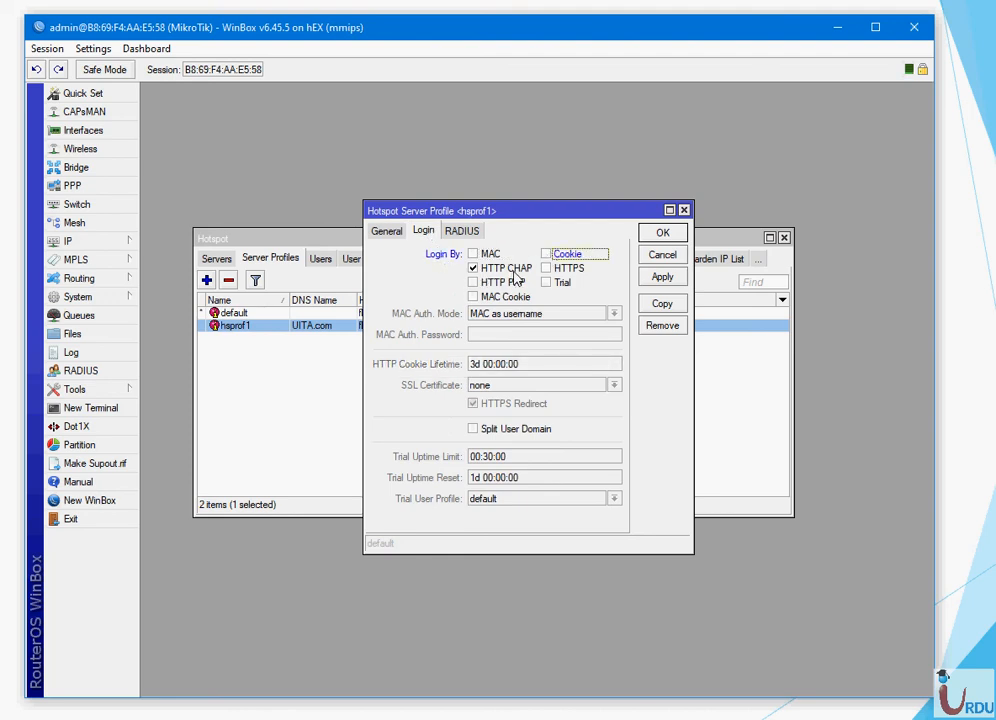
pyautogui.click(466, 231)
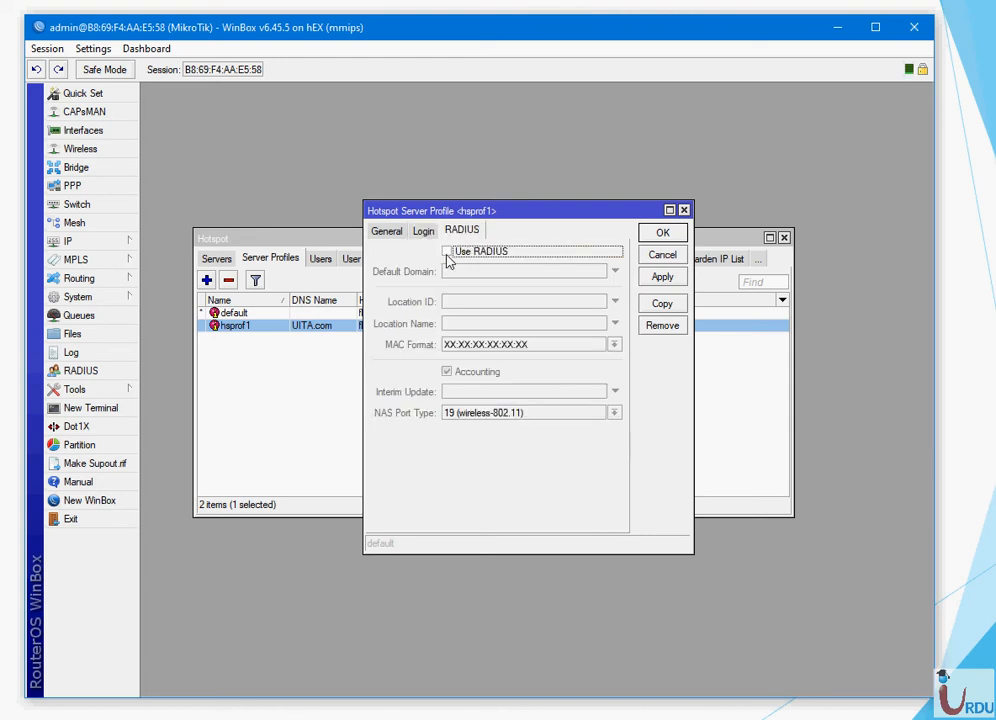
pyautogui.click(448, 254)
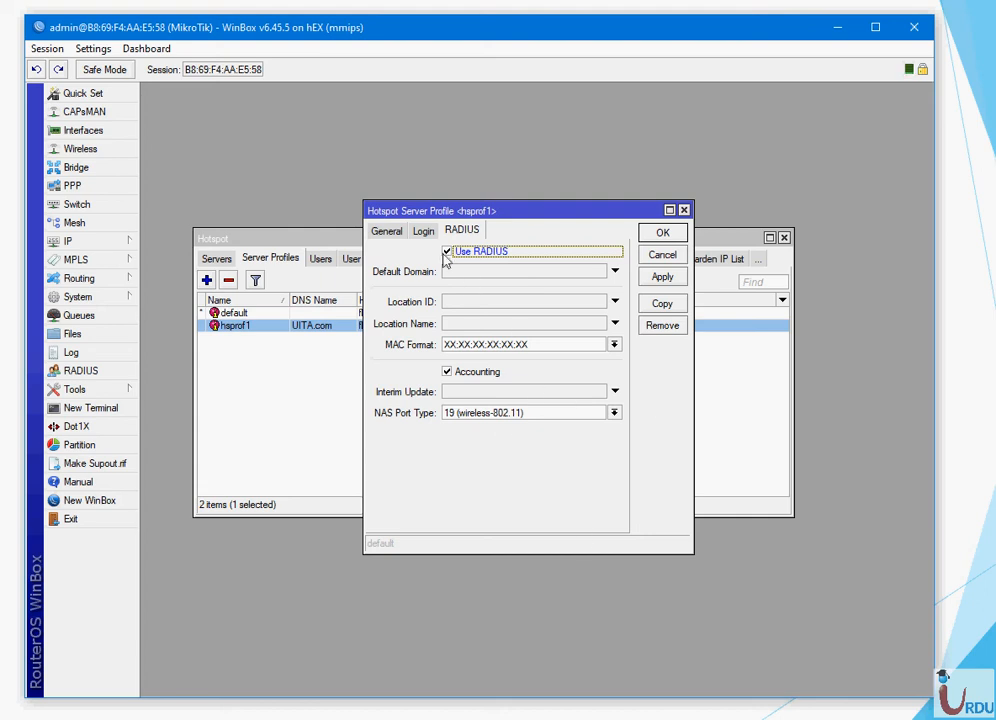
pyautogui.click(446, 254)
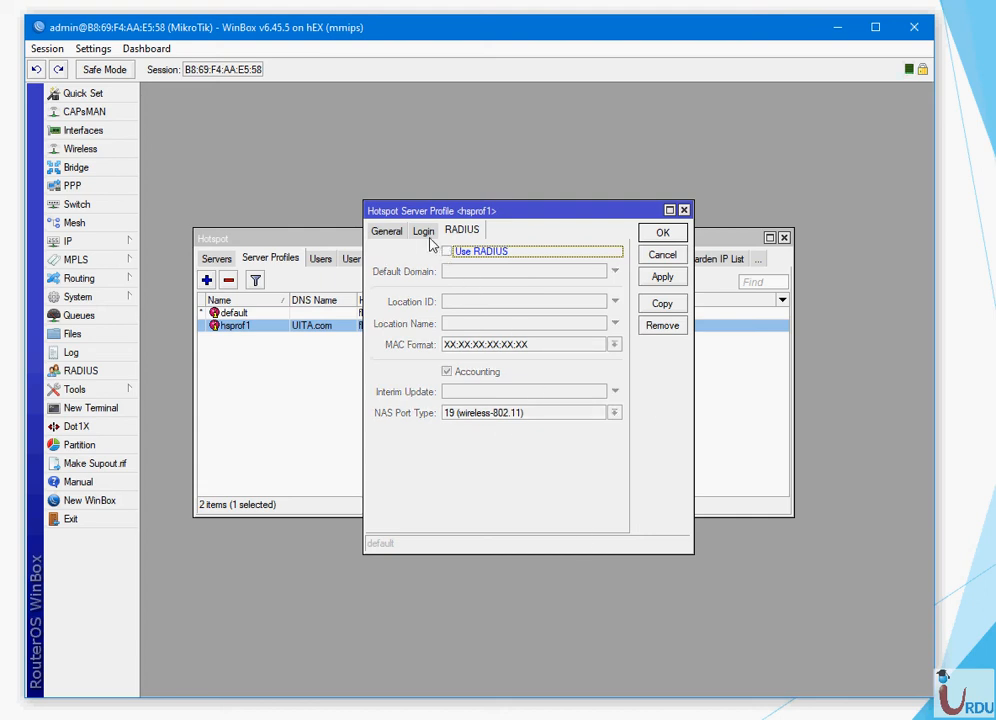
pyautogui.click(426, 233)
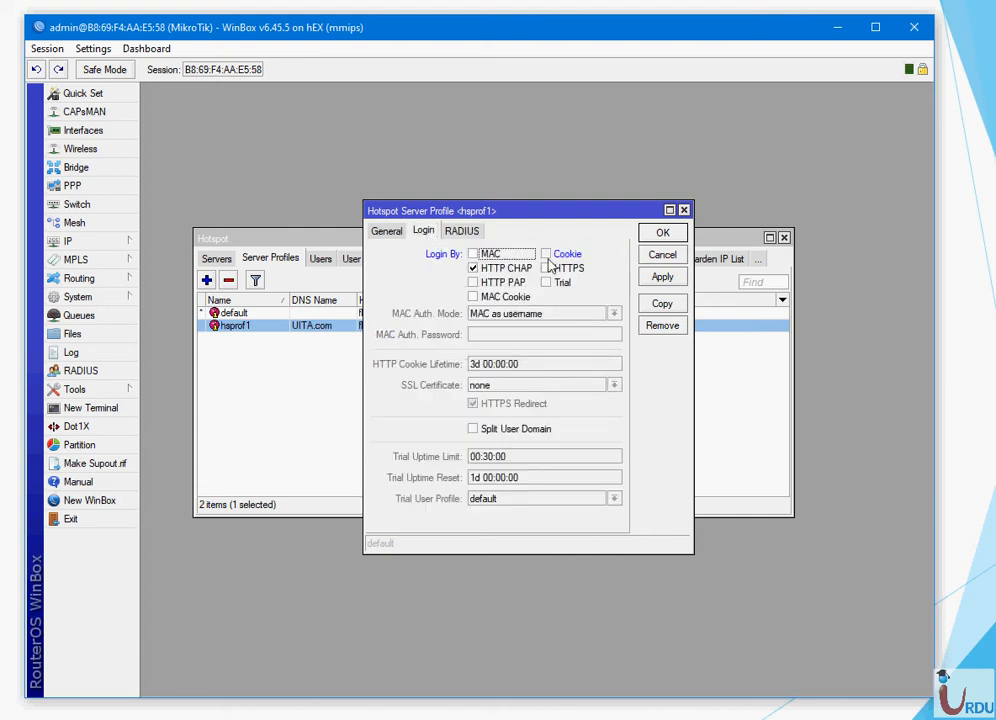
pyautogui.click(664, 278)
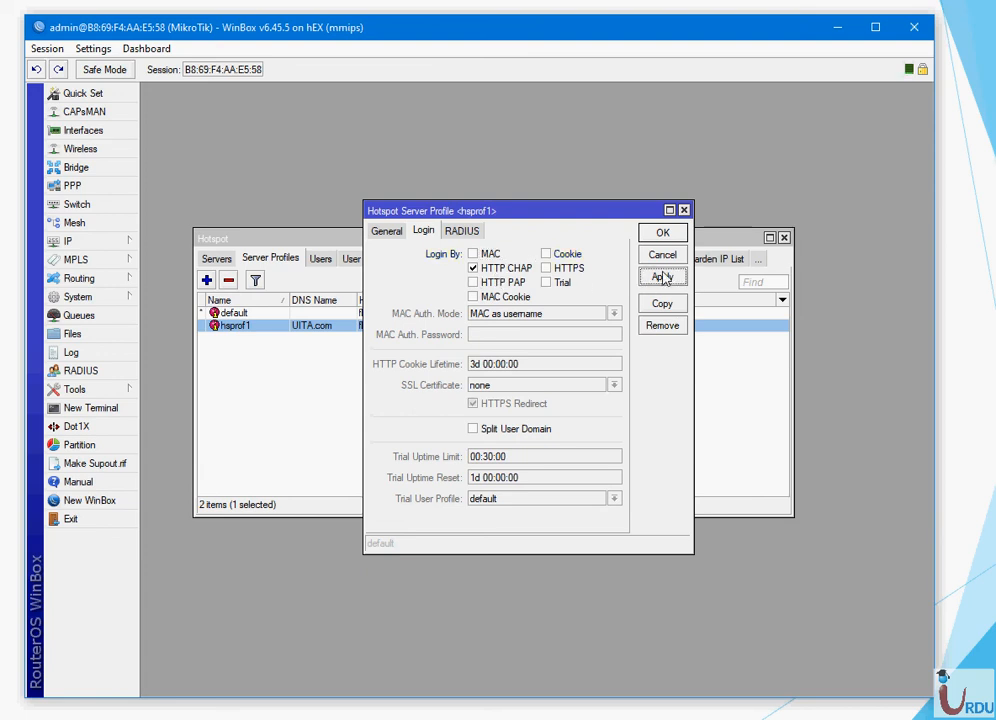
pyautogui.click(662, 233)
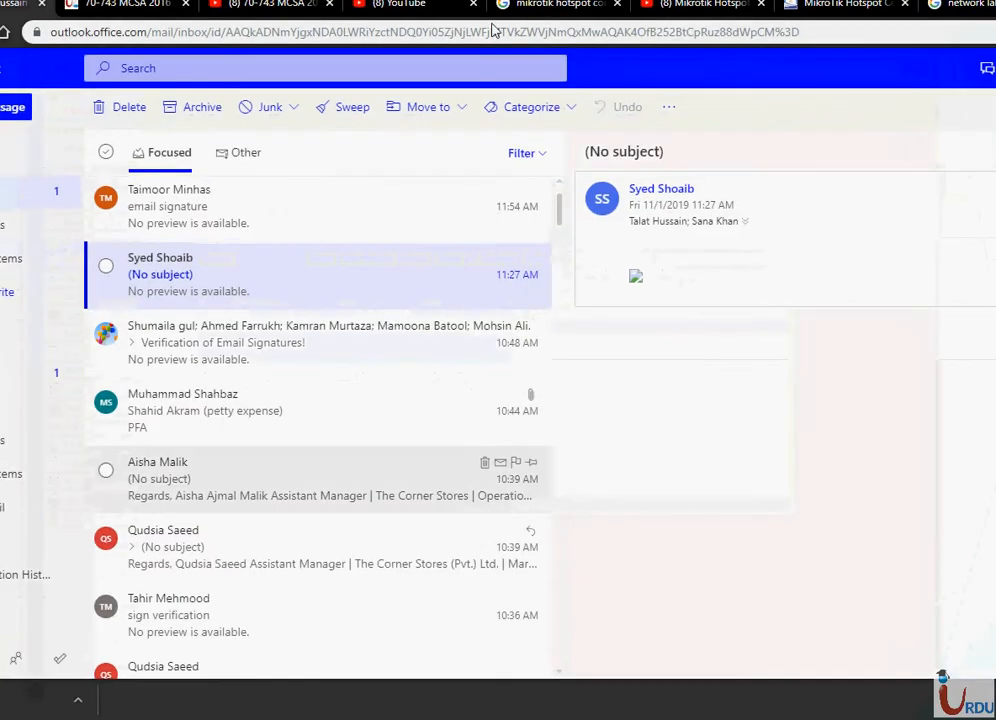
# - Open uita.com in a new Chrome tab and log in to the hotspot as admin
pyautogui.hotkey('ctrl', 't')
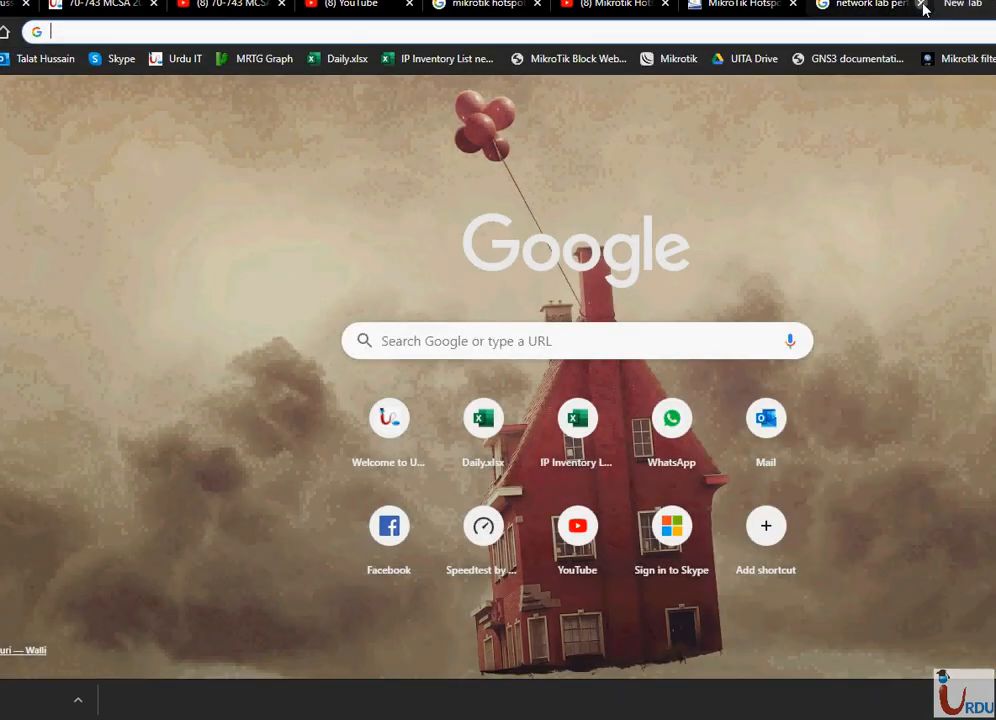
pyautogui.click(921, 4)
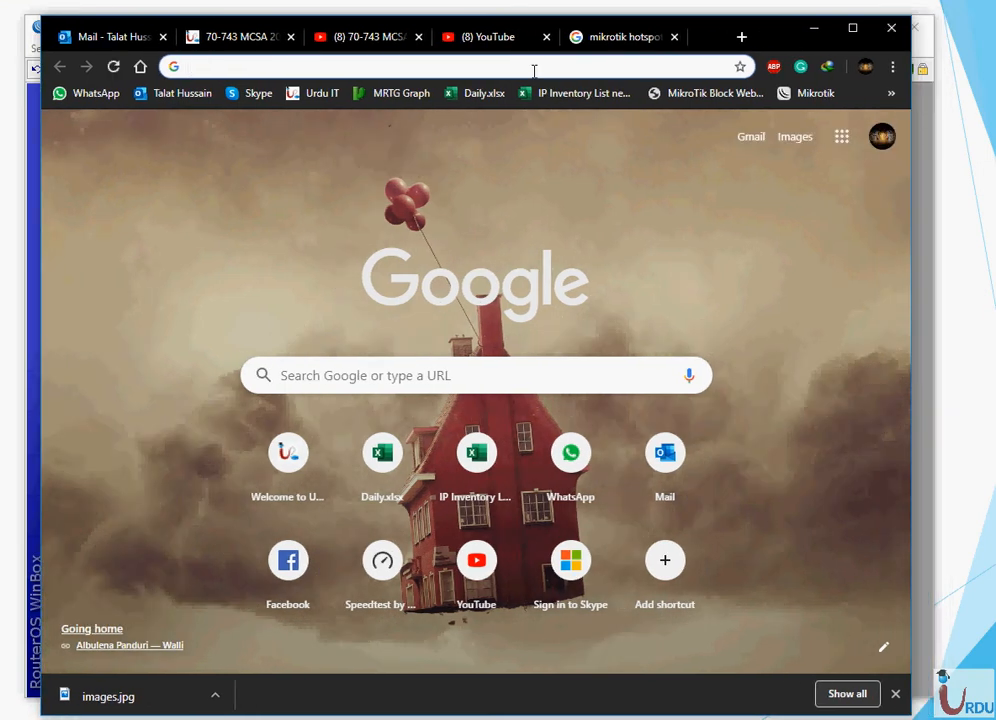
pyautogui.write('uita.com')
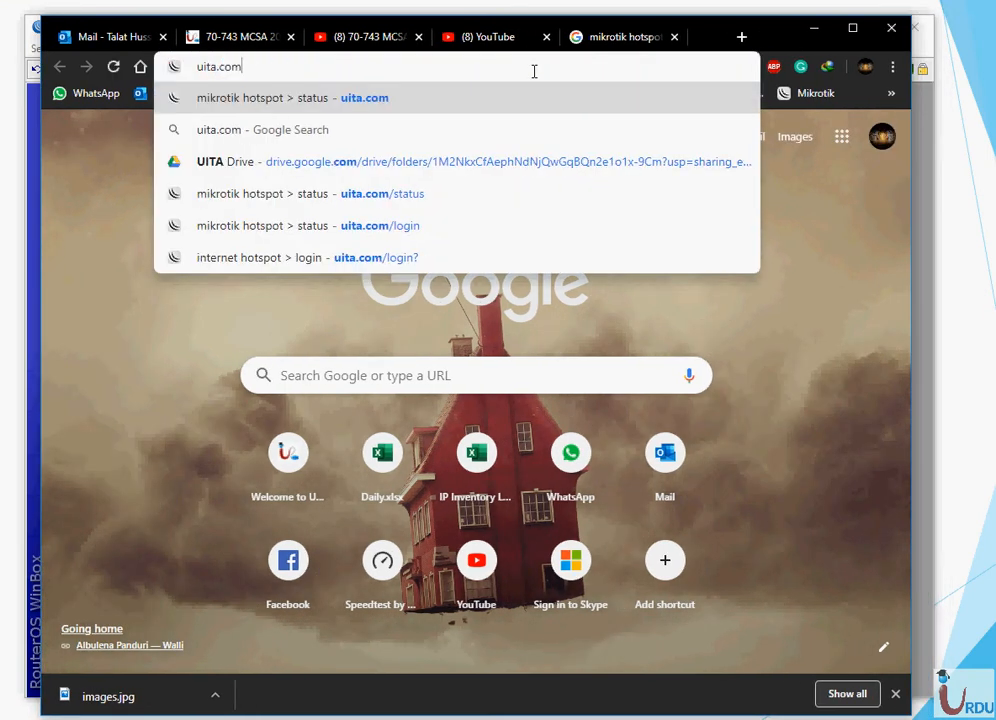
pyautogui.press('Return')
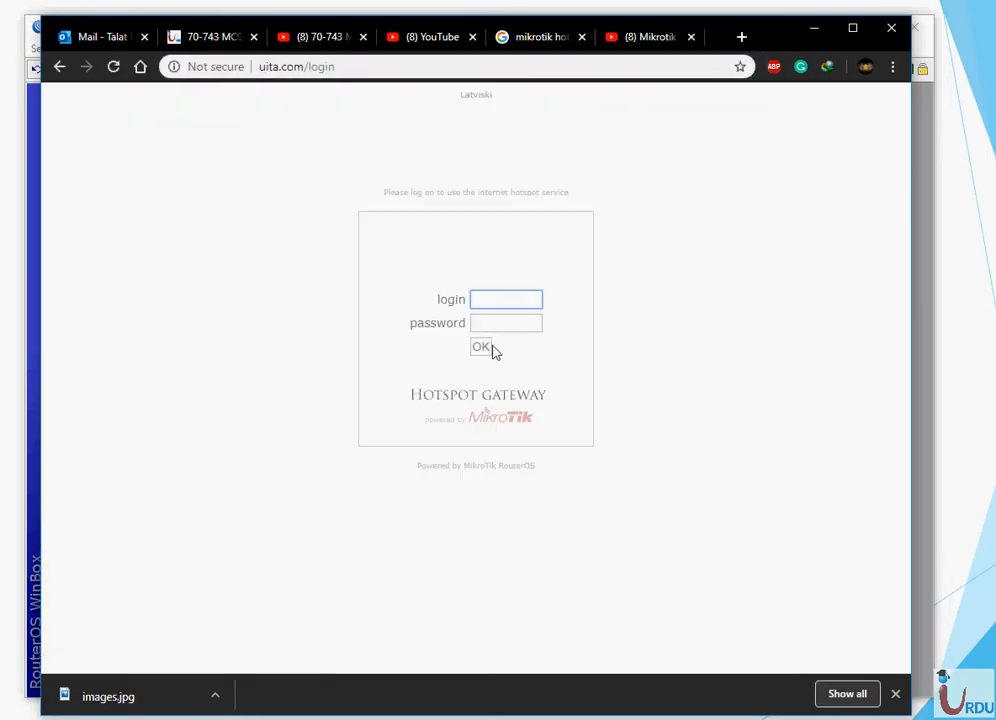
pyautogui.write('admin')
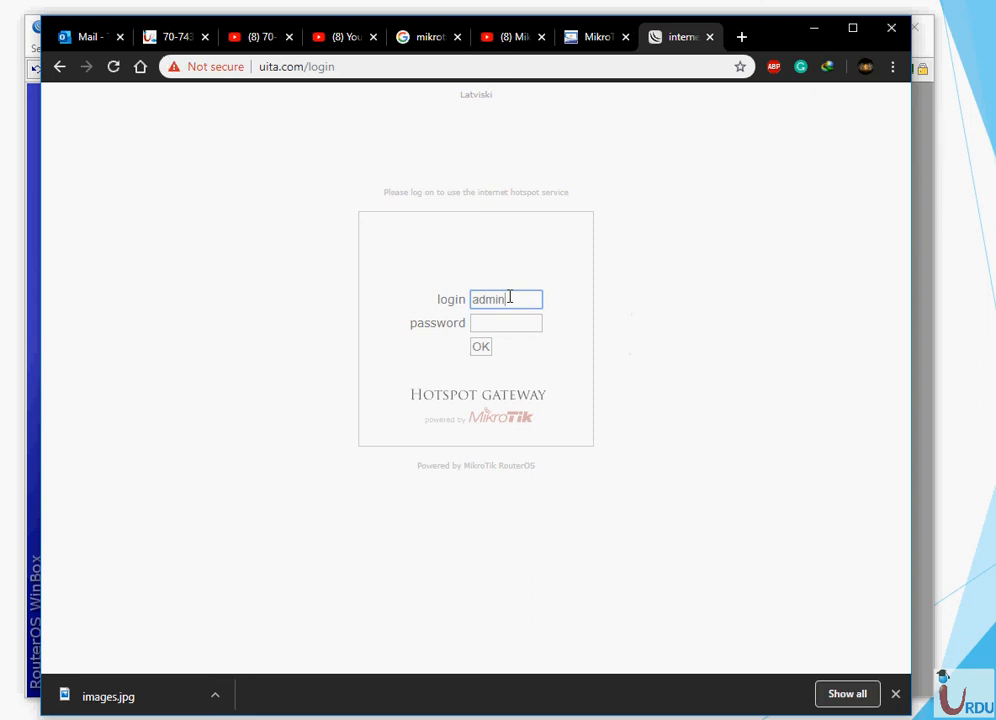
pyautogui.press('Tab')
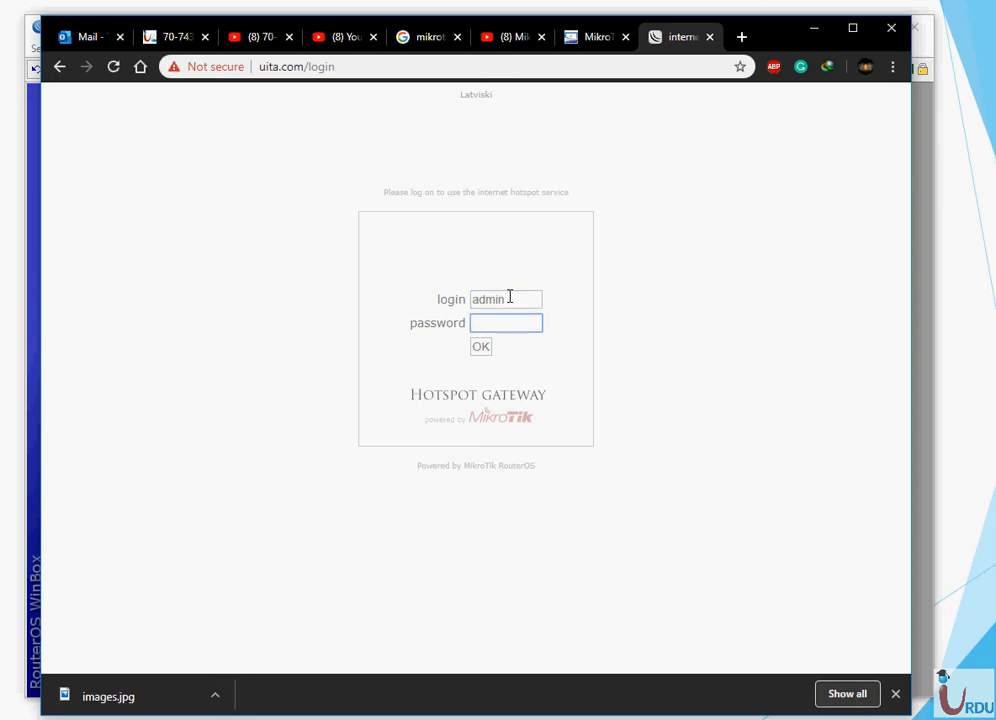
pyautogui.press('Return')
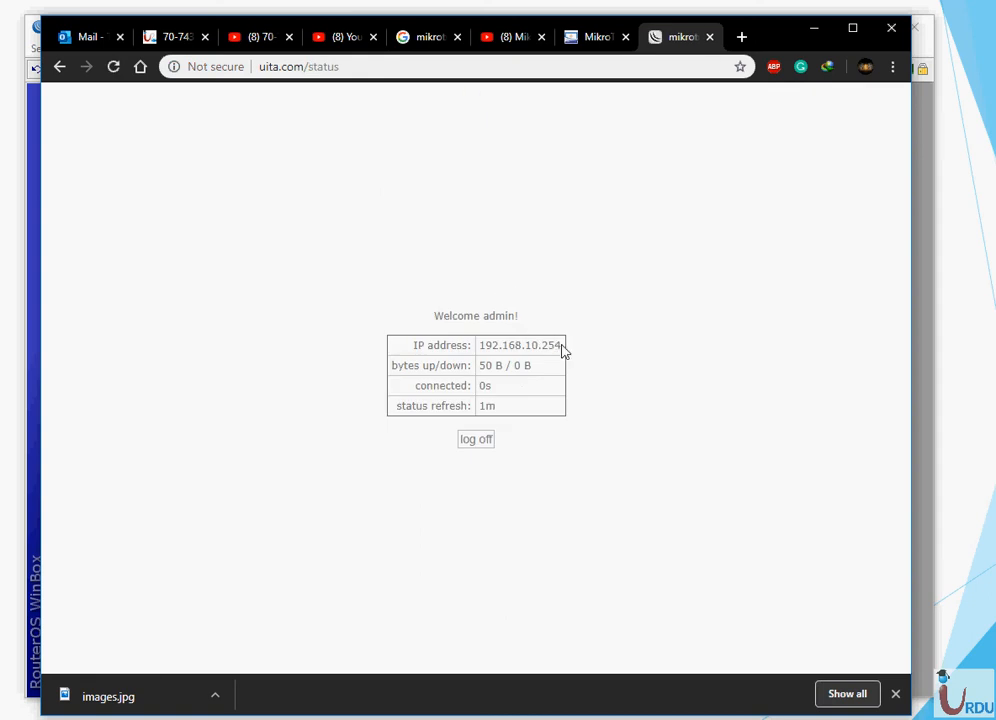
# - Review the status page's client IP, byte counters and connected time, then log off
pyautogui.moveTo(555, 345); pyautogui.dragTo(480, 347)
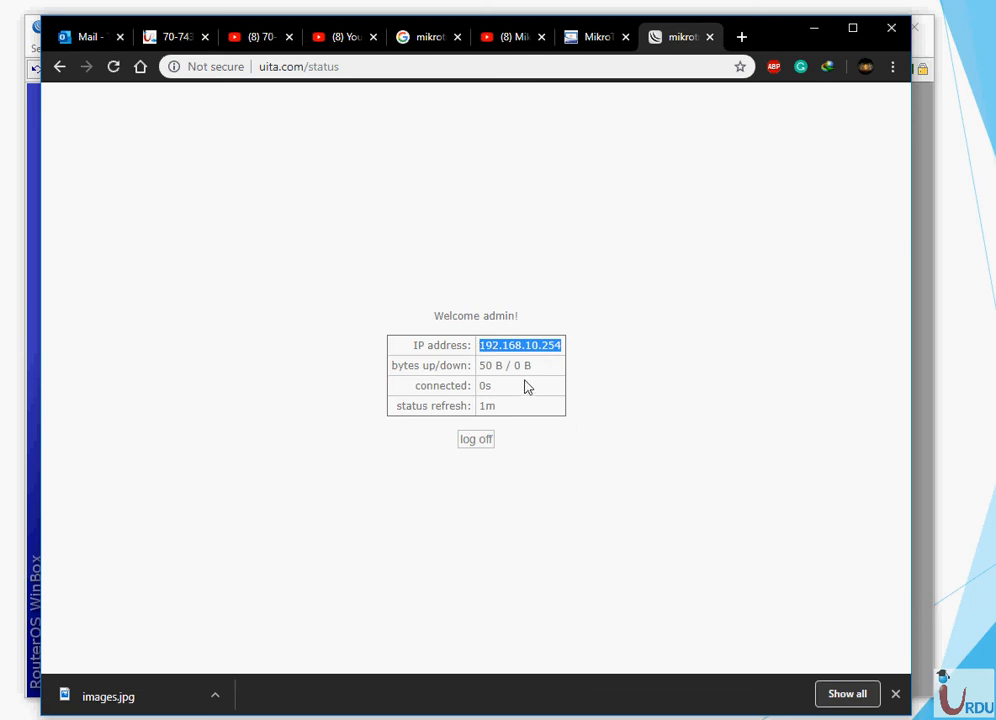
pyautogui.moveTo(527, 387); pyautogui.dragTo(479, 366)
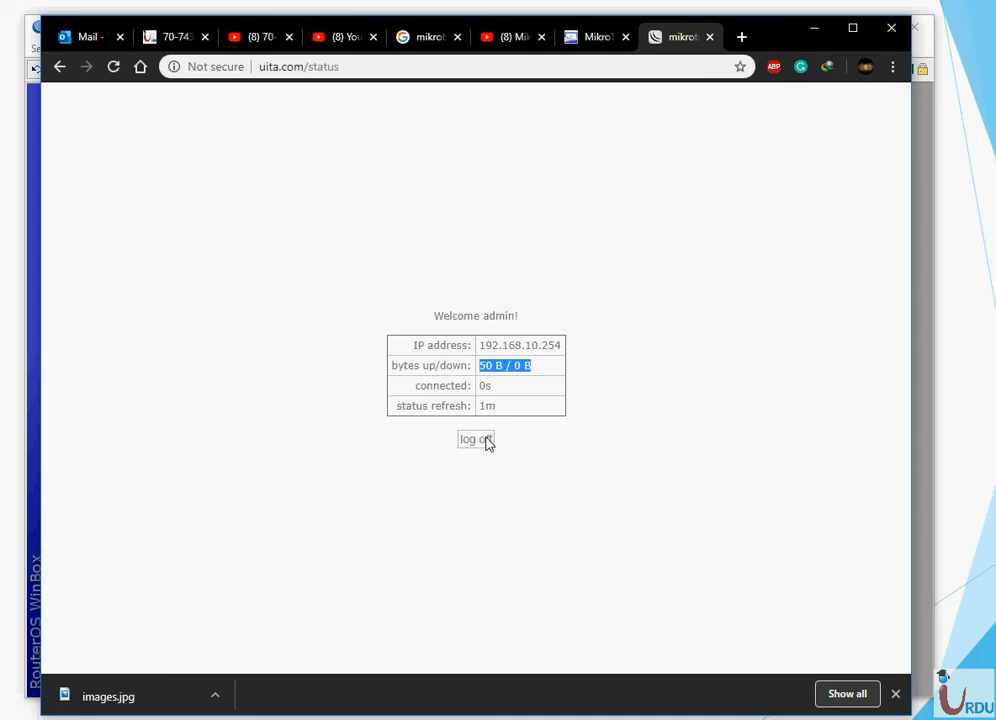
pyautogui.click(114, 68)
pyautogui.moveTo(472, 366); pyautogui.dragTo(402, 388)
pyautogui.click(500, 387)
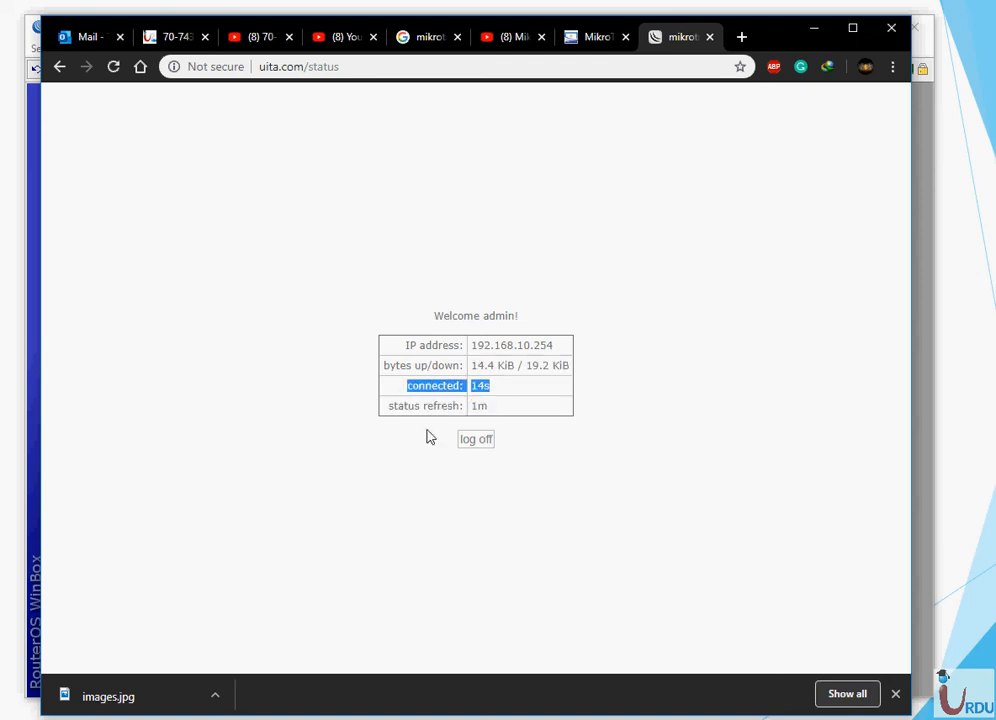
pyautogui.click(482, 440)
pyautogui.click(815, 30)
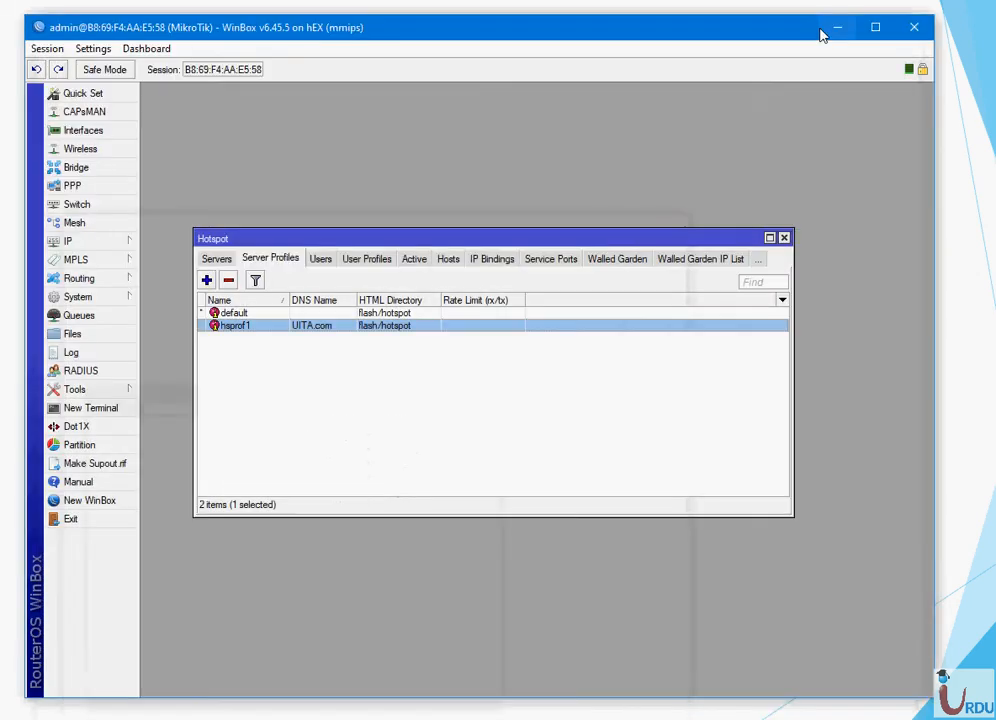
# - Inspect the hotspot1 server settings, then go to the hotspot User Profiles list
pyautogui.click(214, 260)
pyautogui.doubleClick(248, 315)
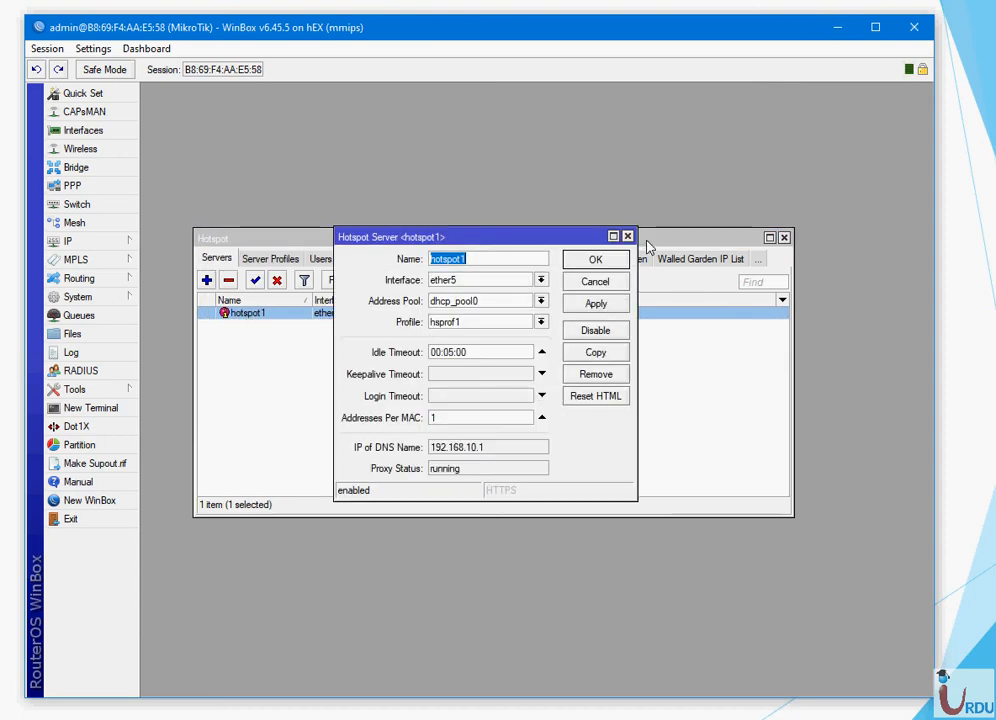
pyautogui.click(612, 261)
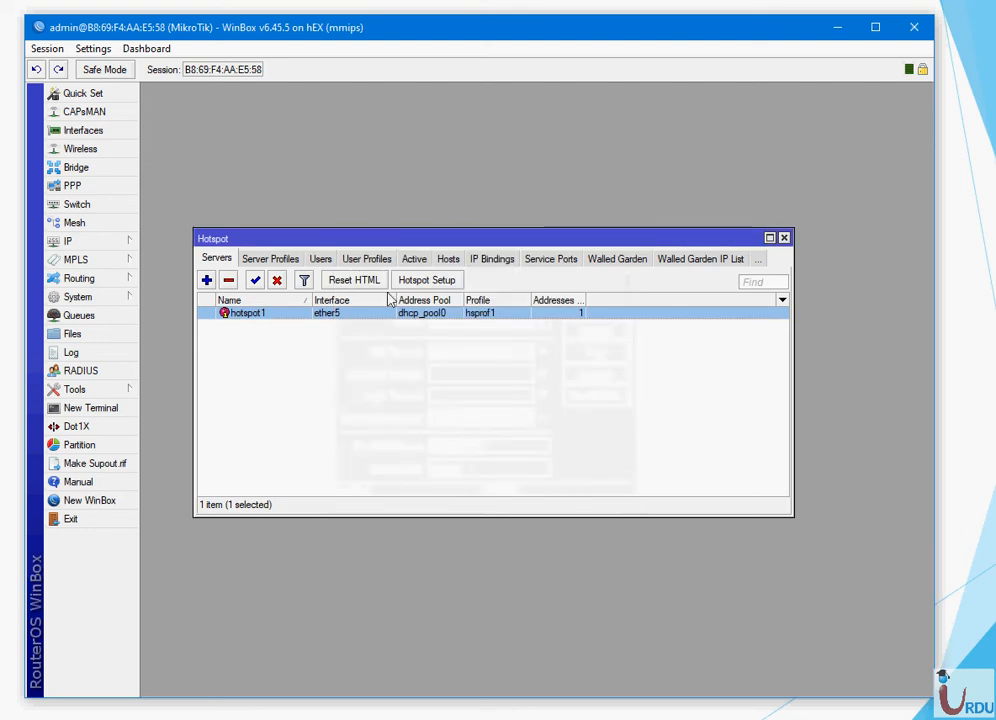
pyautogui.click(318, 259)
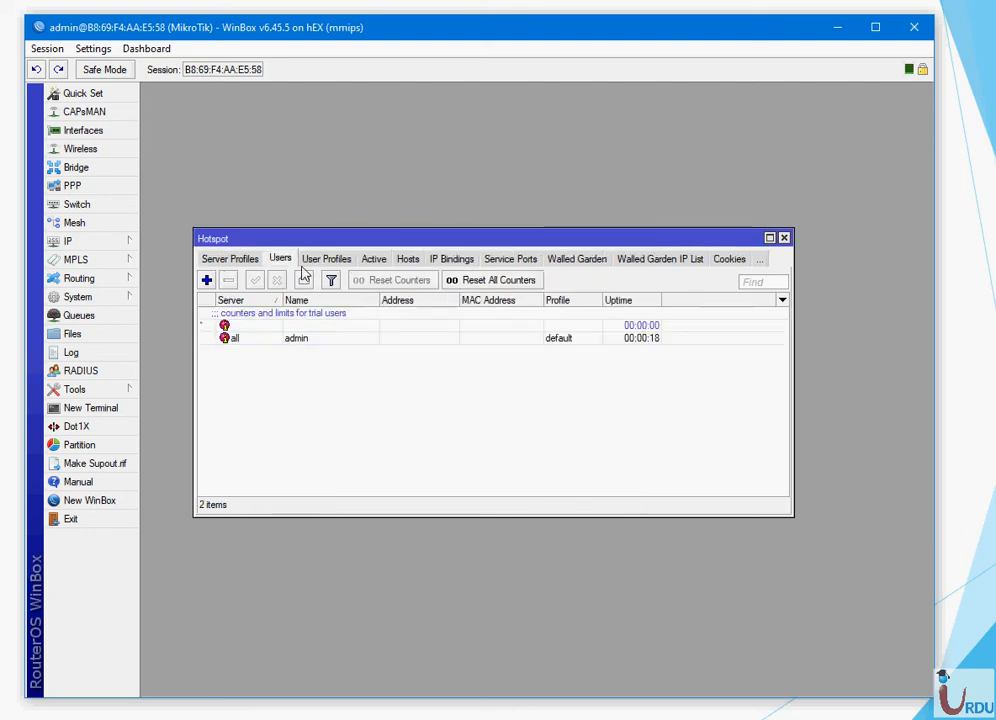
pyautogui.click(316, 262)
# - Start a new user profile named 1mb with address pool dhcp_pool0, MAC cookie off, and a rate limit entered
pyautogui.click(206, 281)
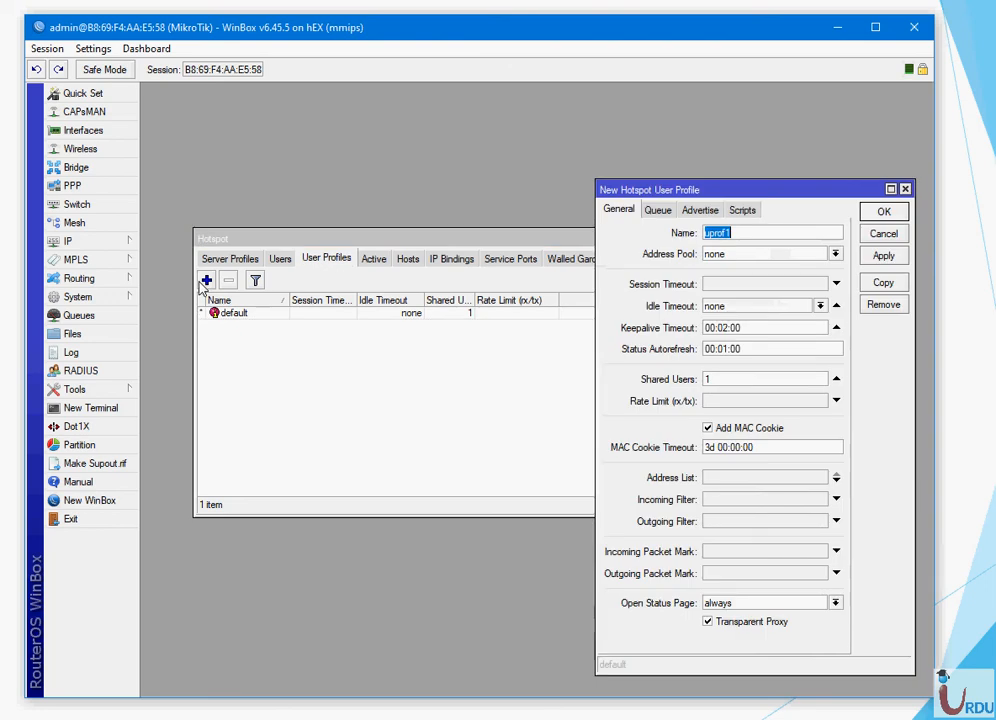
pyautogui.write('1m')
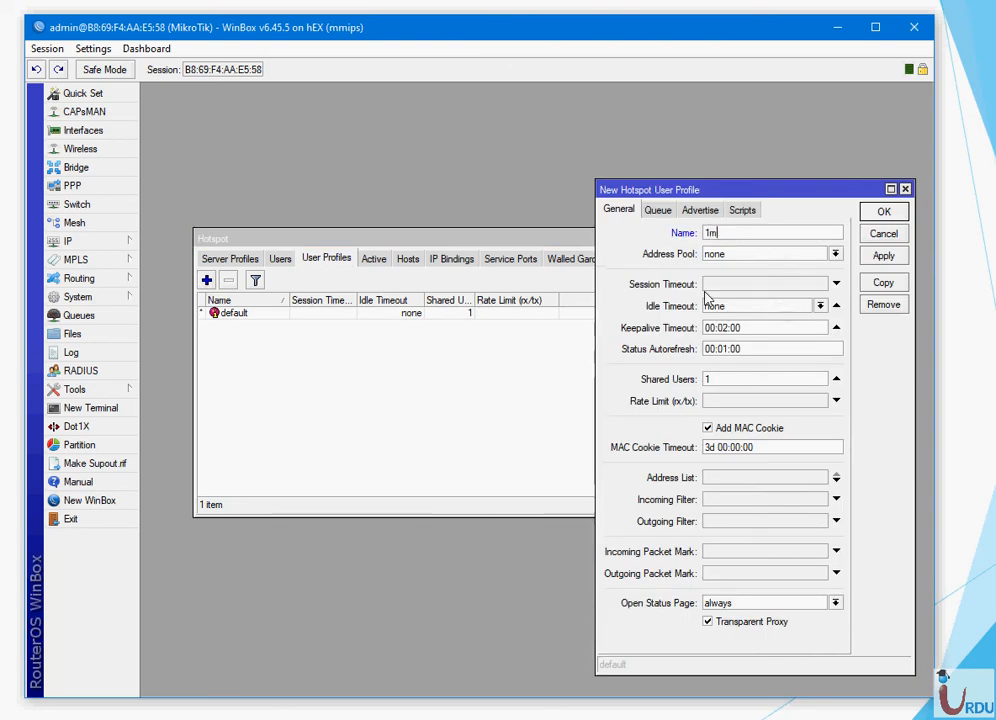
pyautogui.write('b')
pyautogui.click(835, 254)
pyautogui.click(750, 266)
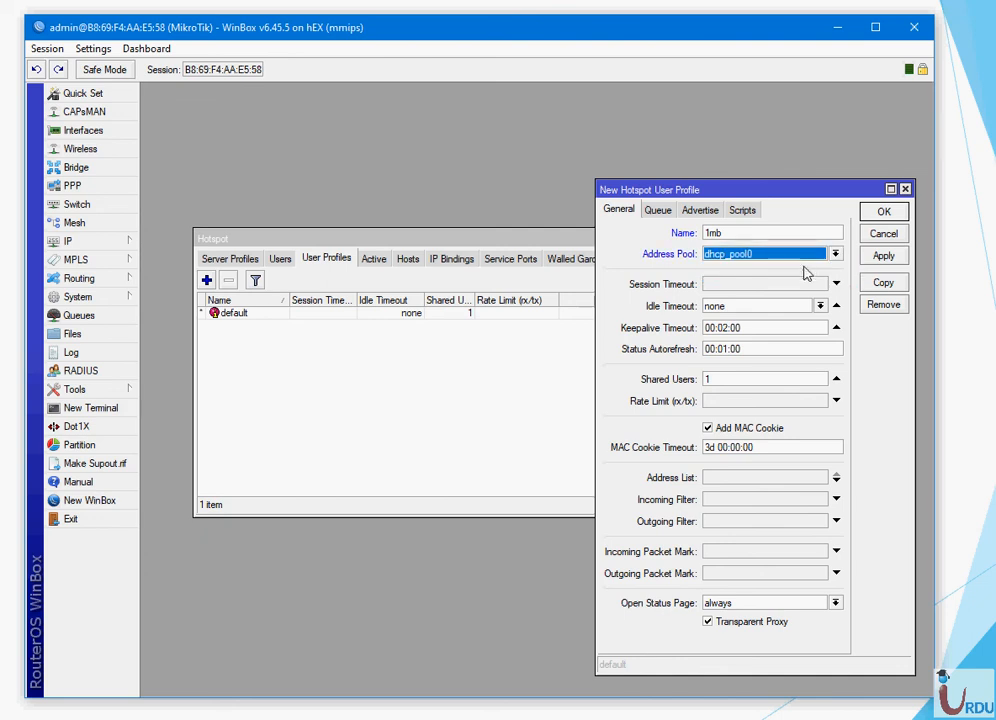
pyautogui.click(717, 400)
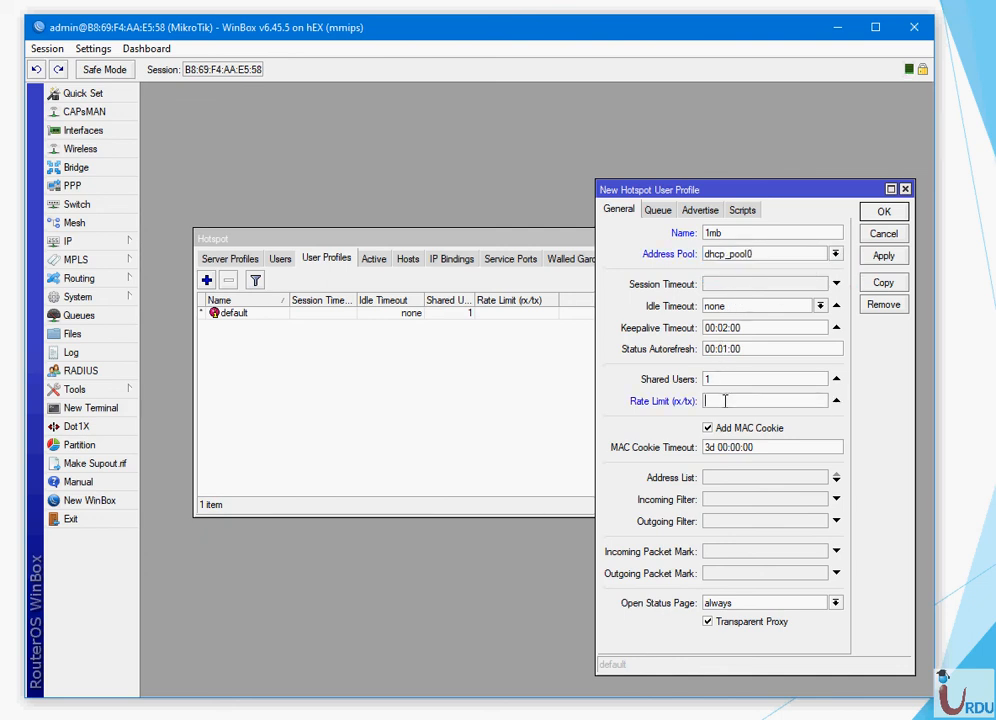
pyautogui.write('1mb/1mb')
pyautogui.doubleClick(729, 401)
pyautogui.click(708, 430)
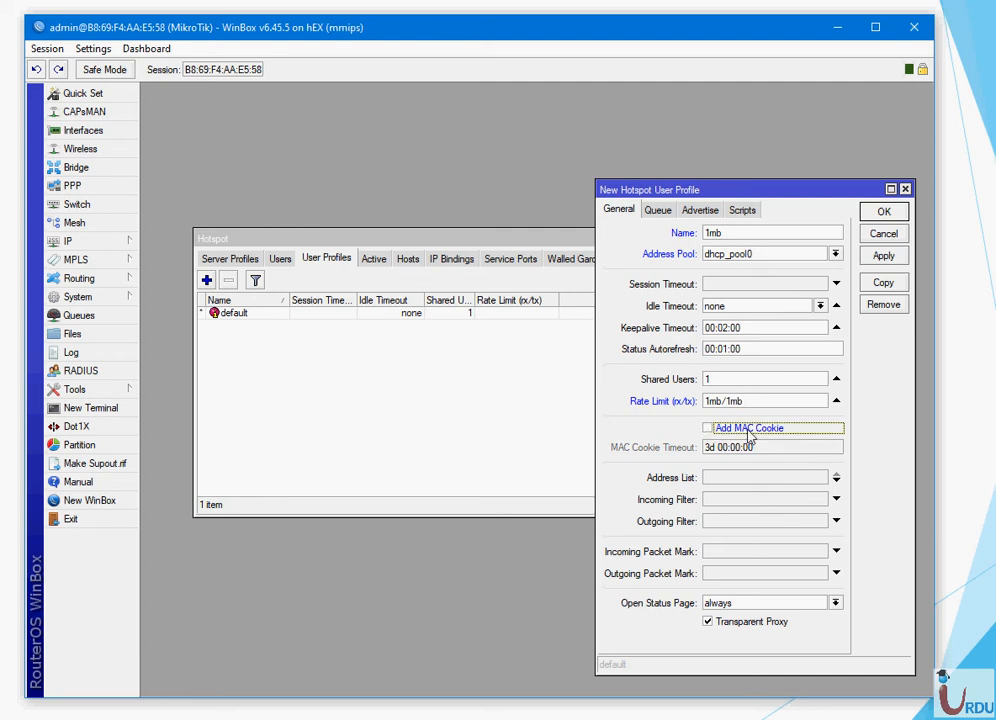
pyautogui.moveTo(706, 401); pyautogui.dragTo(747, 400)
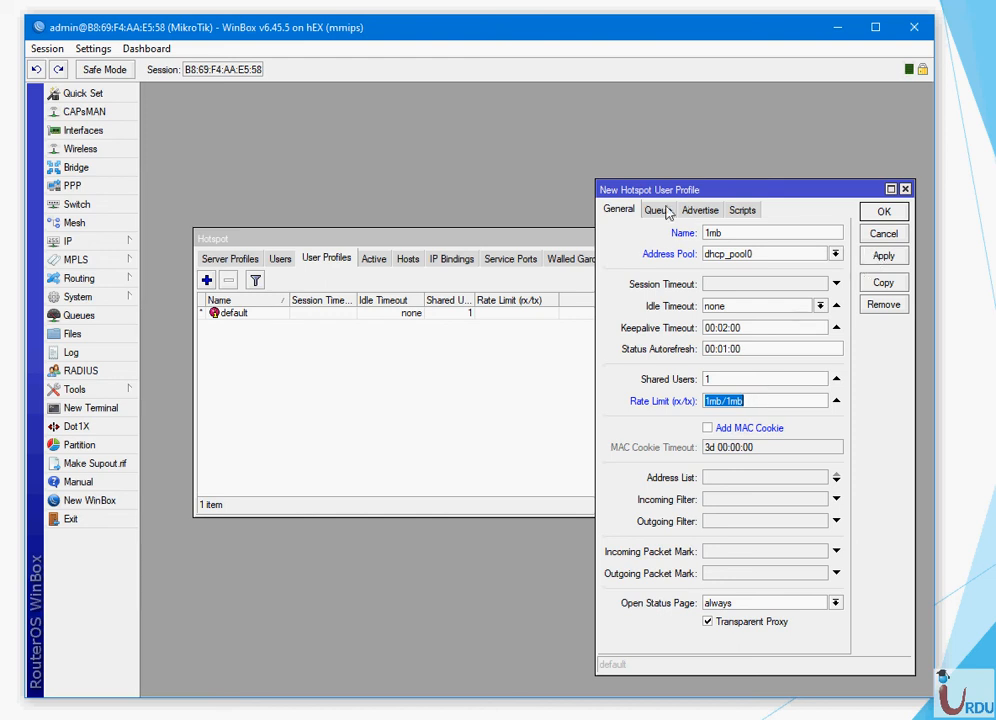
# - Look through the new profile's Queue, Advertise and Scripts settings without changing them
pyautogui.click(659, 212)
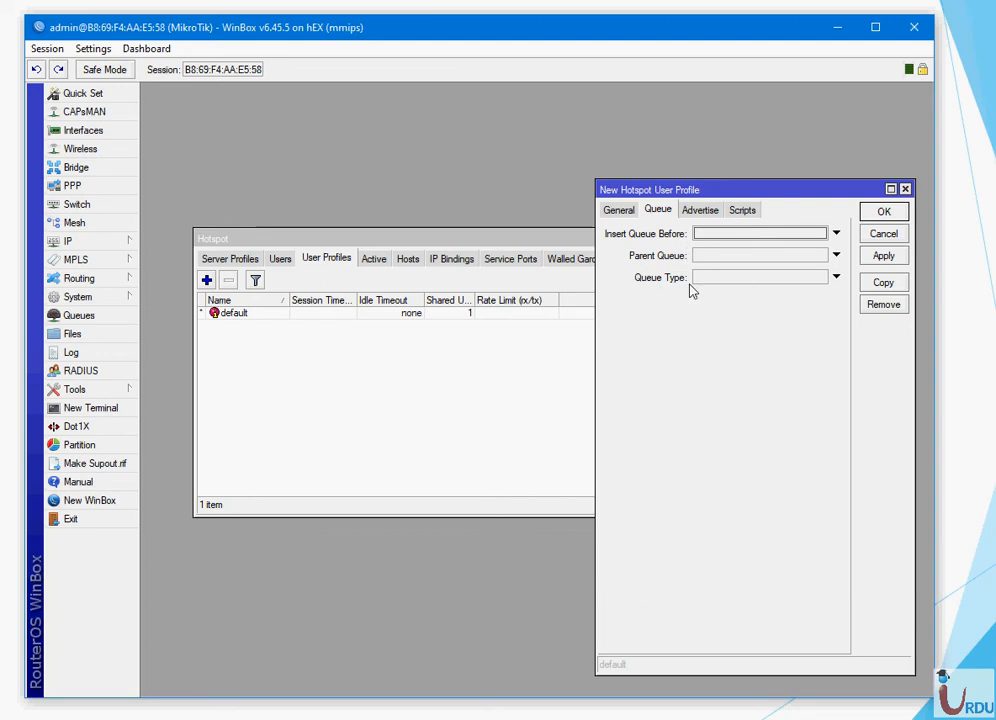
pyautogui.click(699, 211)
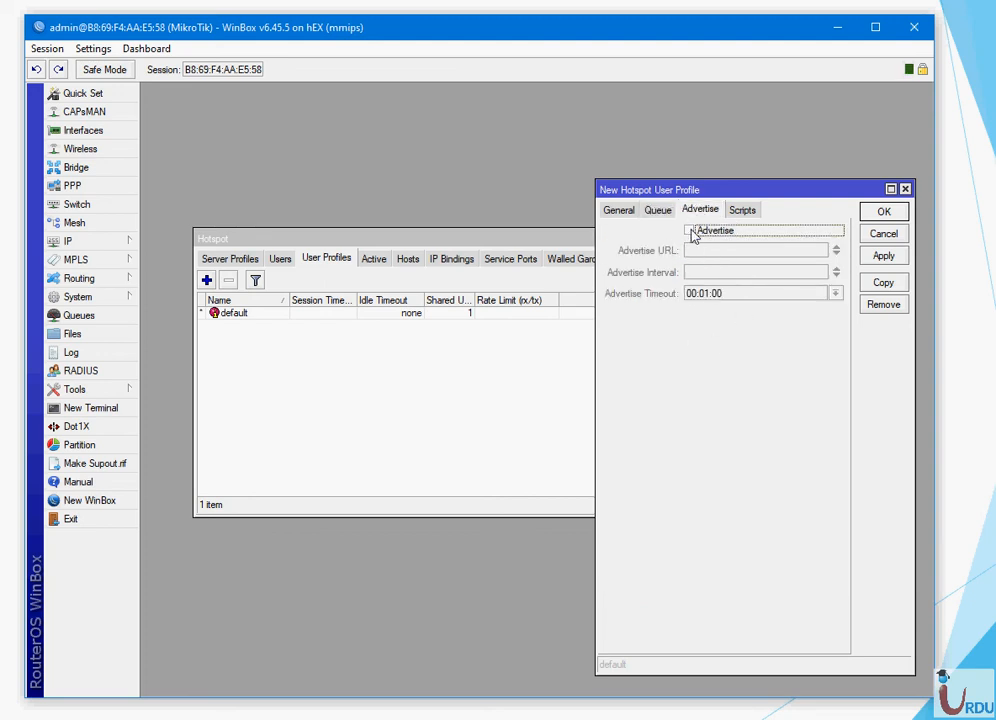
pyautogui.click(700, 232)
pyautogui.click(700, 232)
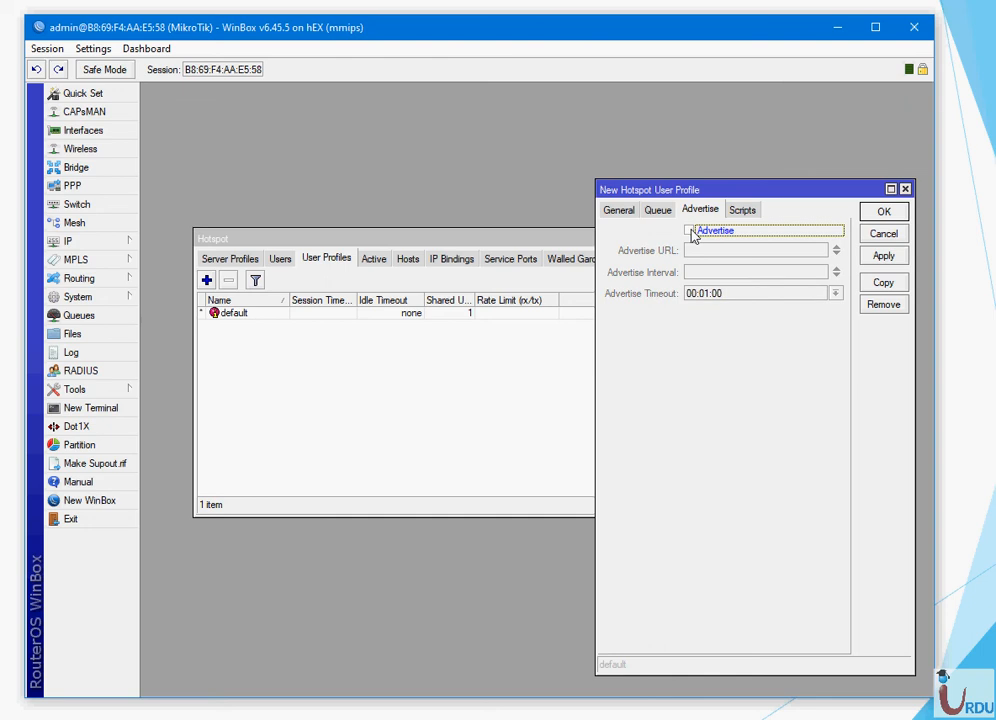
pyautogui.click(741, 212)
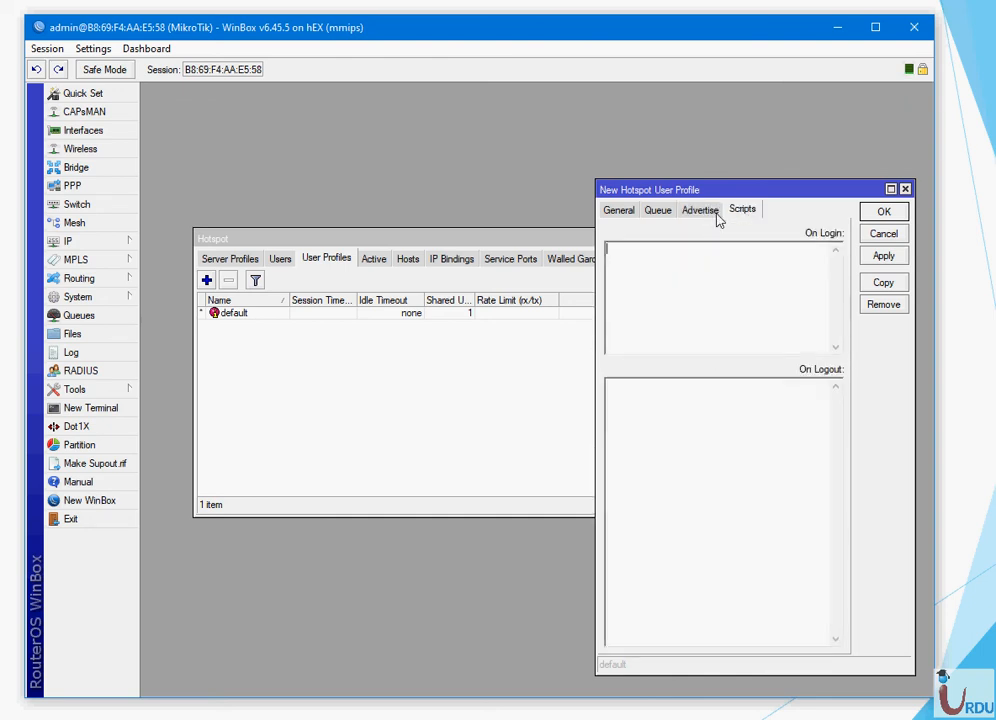
pyautogui.click(626, 210)
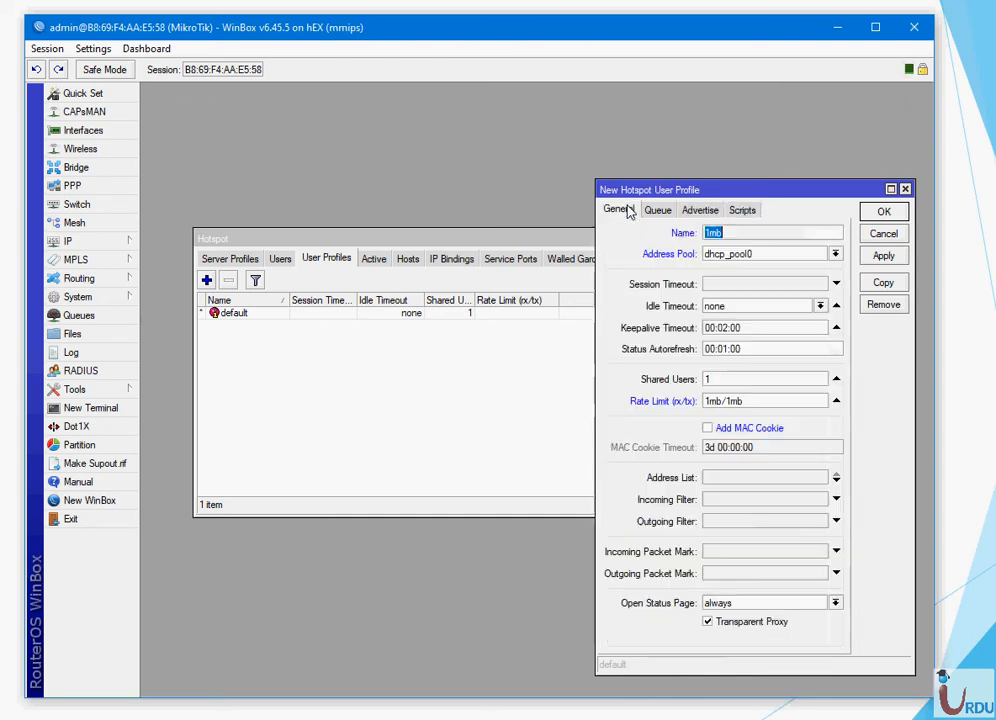
# - Correct the rejected rate limit to 1/1 and save the 1mb profile
pyautogui.click(884, 257)
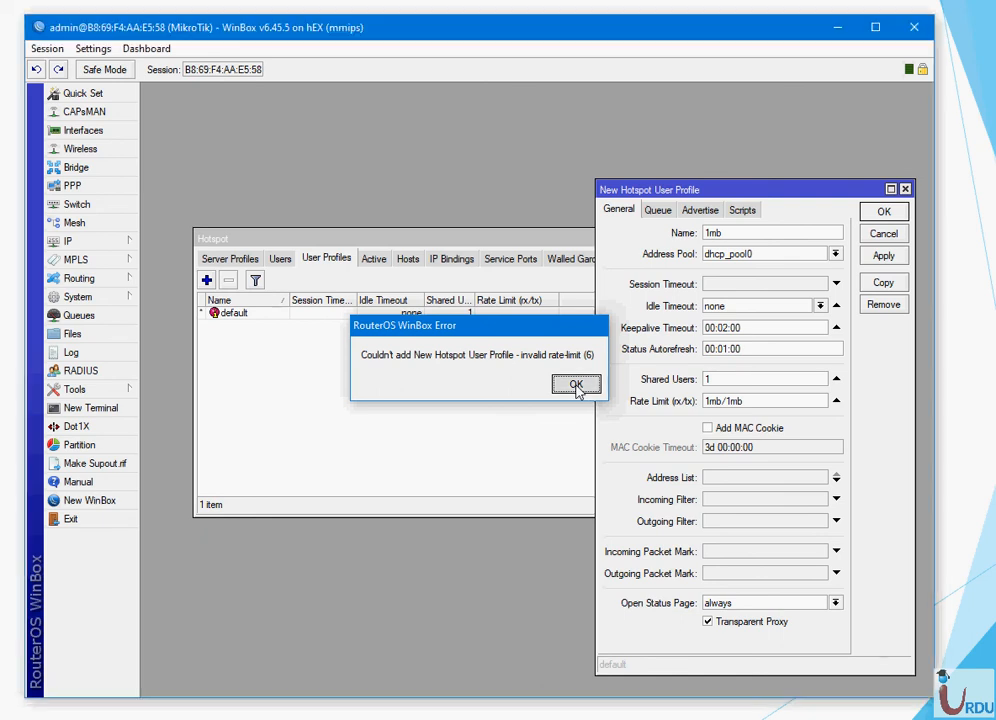
pyautogui.click(576, 385)
pyautogui.click(751, 401)
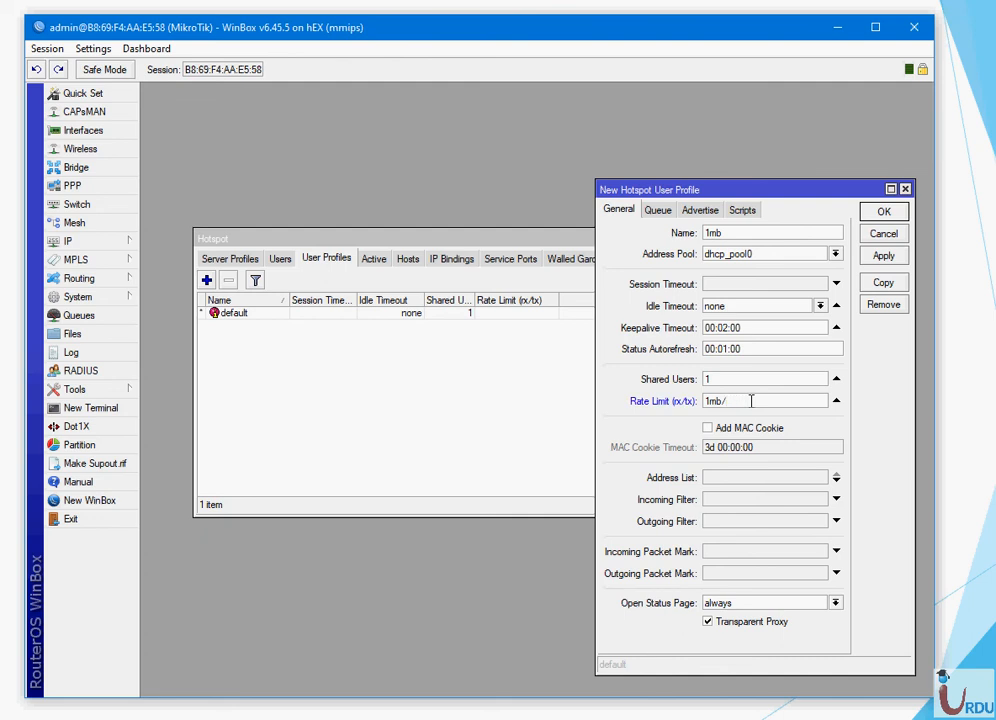
pyautogui.write('512kb')
pyautogui.click(890, 257)
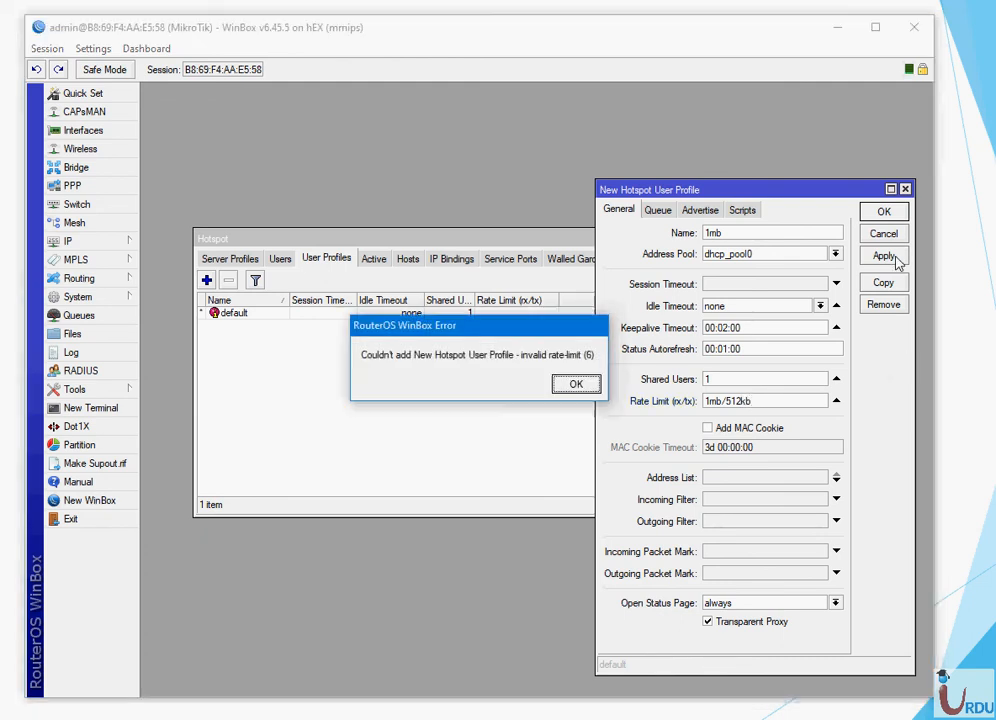
pyautogui.click(575, 385)
pyautogui.click(721, 401)
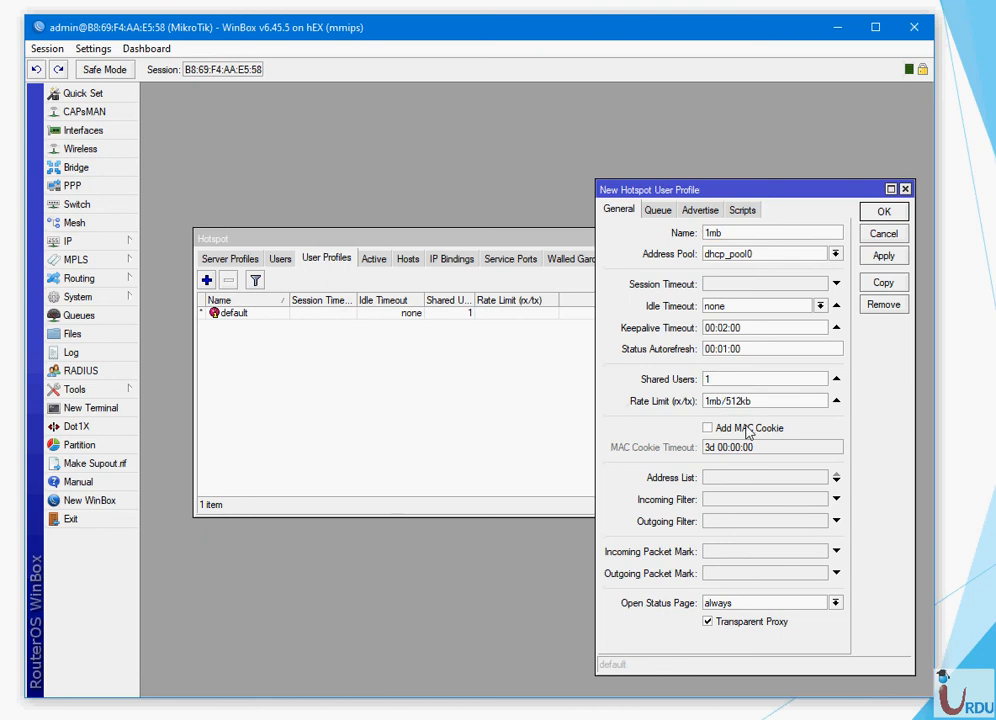
pyautogui.press('BackSpace')
pyautogui.press('BackSpace')
pyautogui.press('BackSpace')
pyautogui.press('BackSpace')
pyautogui.press('BackSpace')
pyautogui.write('1')
pyautogui.click(883, 257)
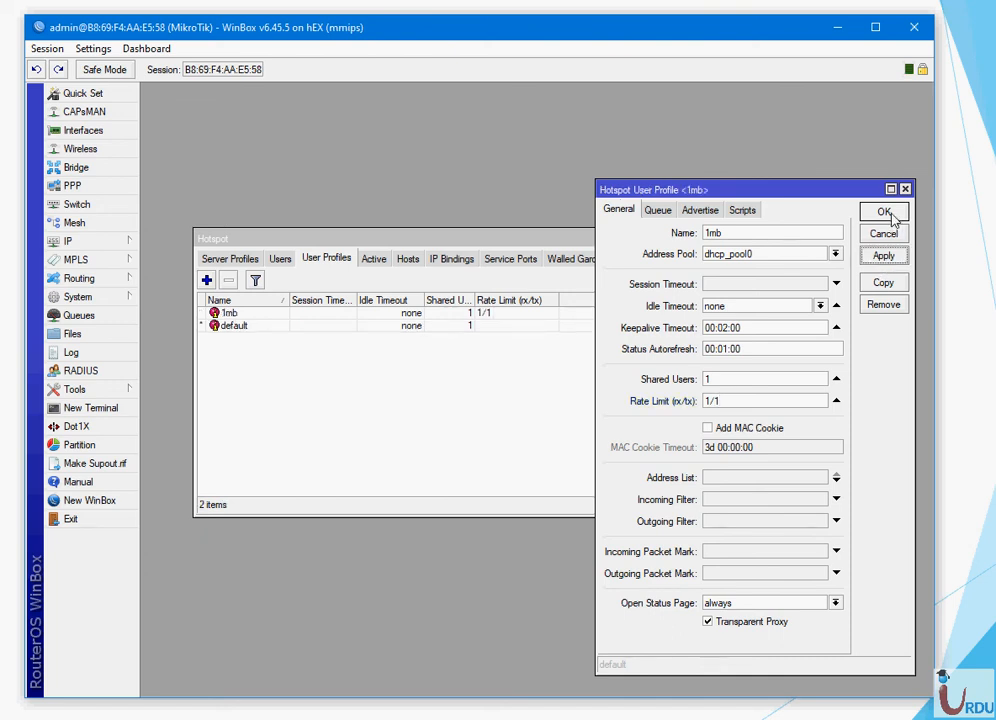
pyautogui.click(885, 213)
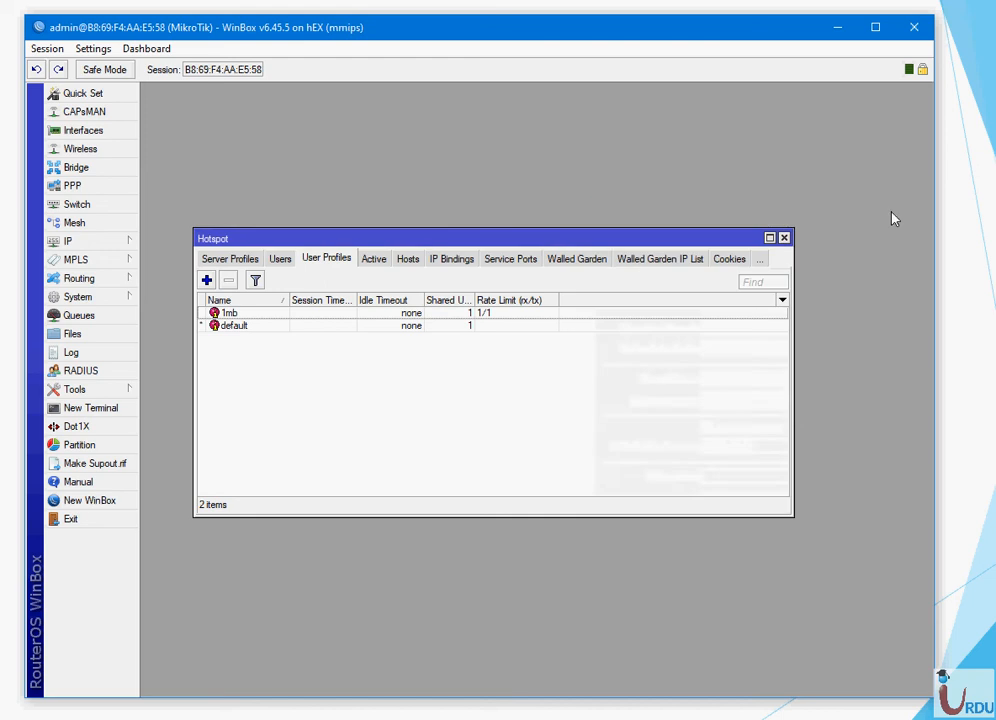
# - Start a new hotspot user assigned to server hotspot1
pyautogui.click(287, 262)
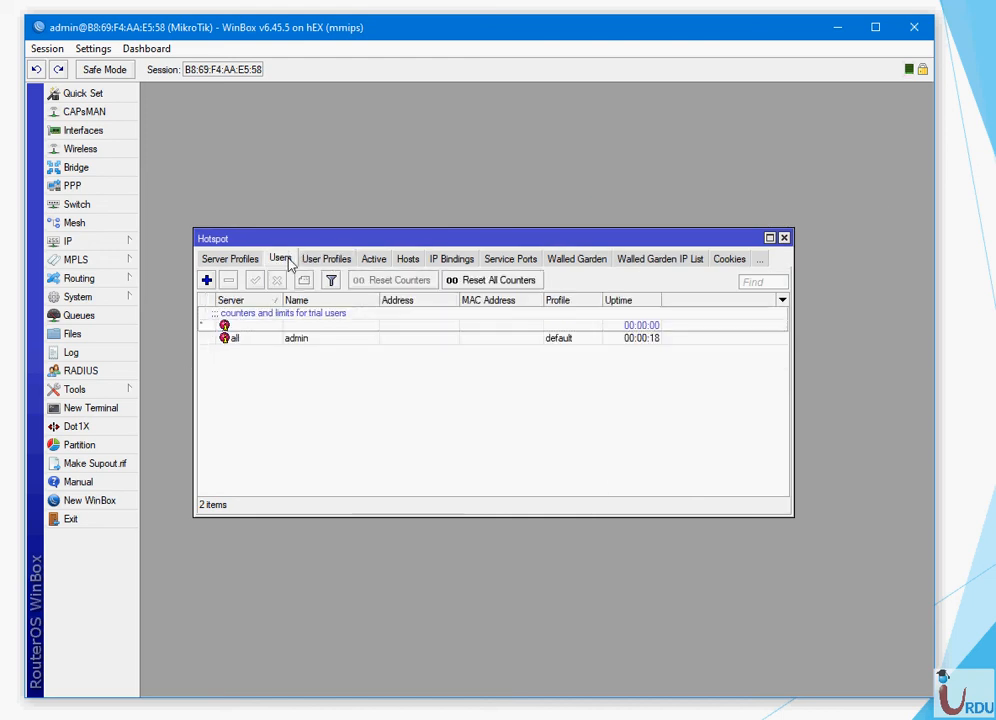
pyautogui.click(331, 262)
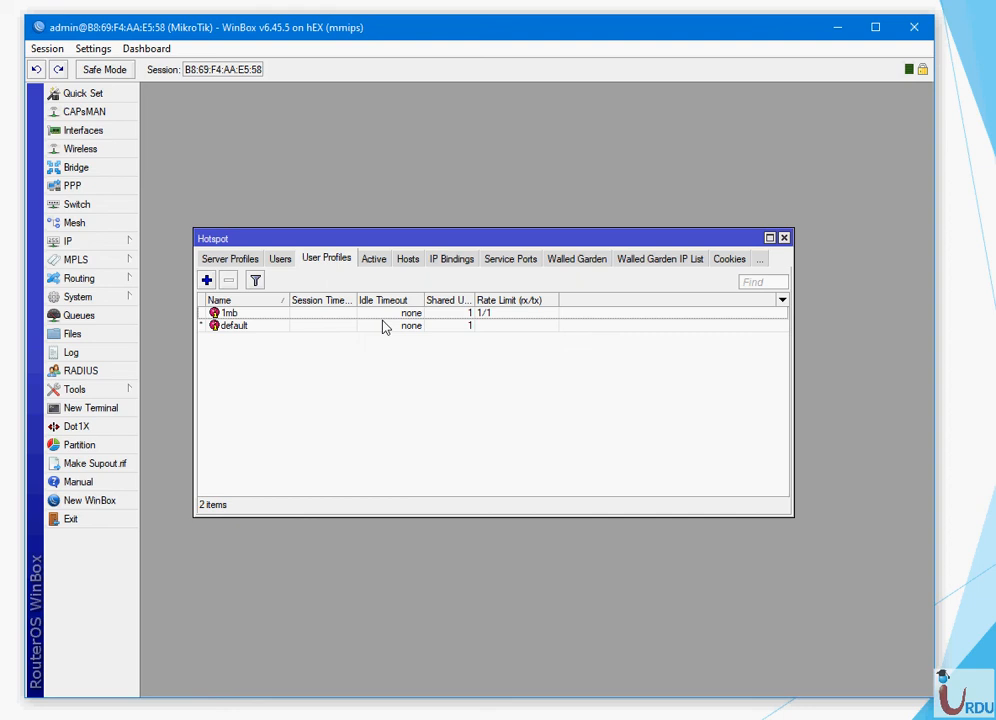
pyautogui.click(279, 259)
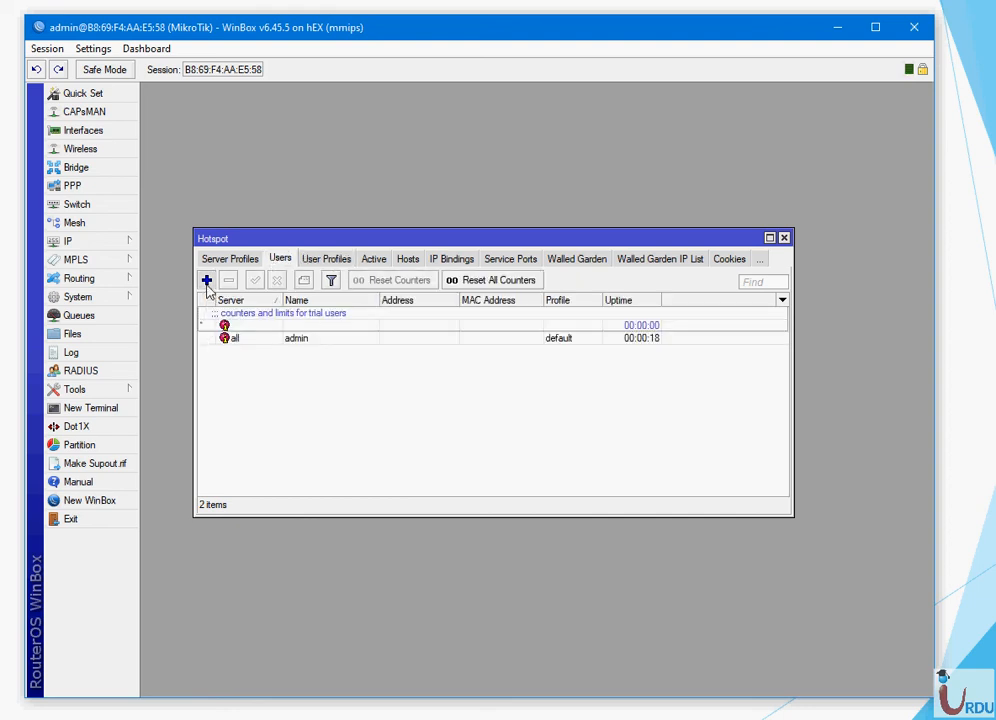
pyautogui.click(206, 281)
pyautogui.moveTo(724, 308); pyautogui.dragTo(471, 274)
pyautogui.click(523, 315)
pyautogui.click(522, 338)
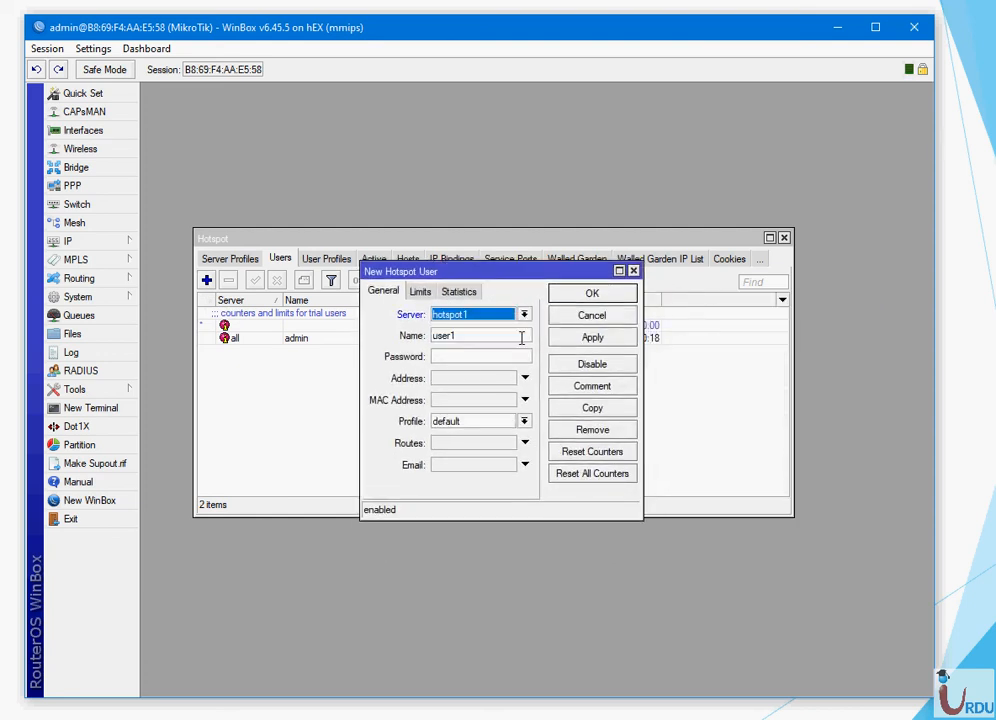
# - Enter the user's name and password, assign the 1mb profile, and save the user
pyautogui.moveTo(498, 337); pyautogui.dragTo(267, 380)
pyautogui.write('fa')
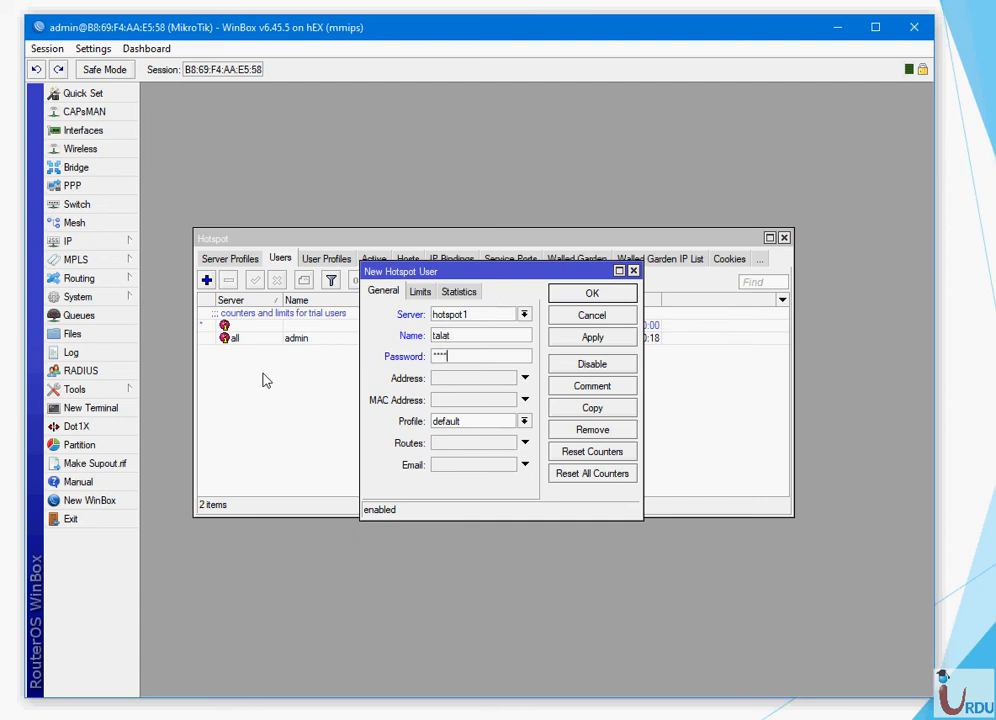
pyautogui.click(523, 421)
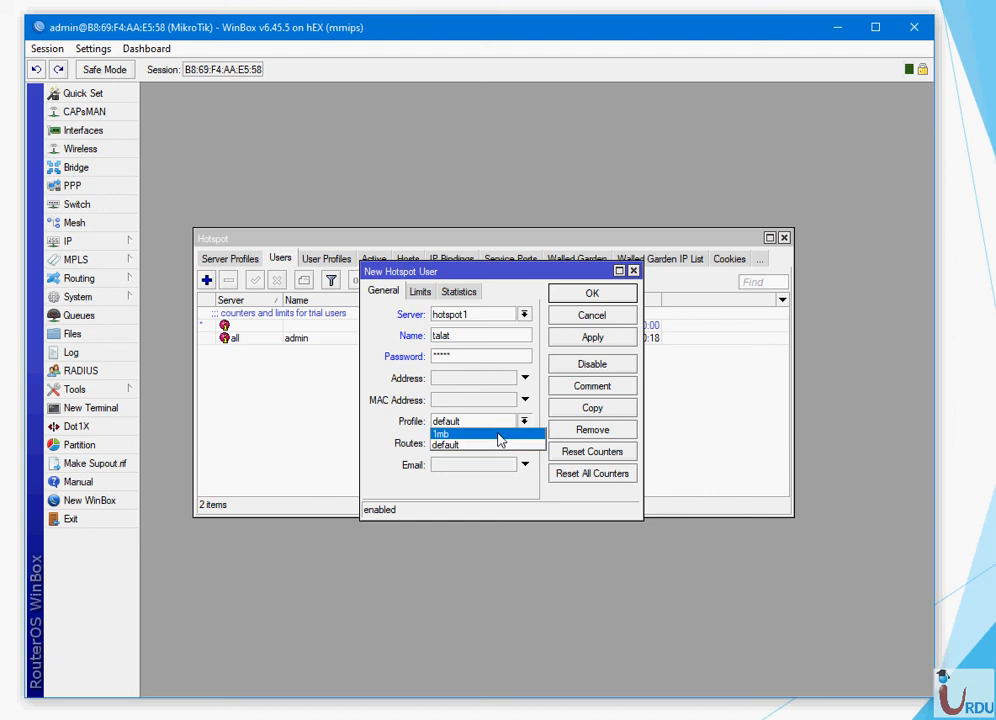
pyautogui.click(500, 434)
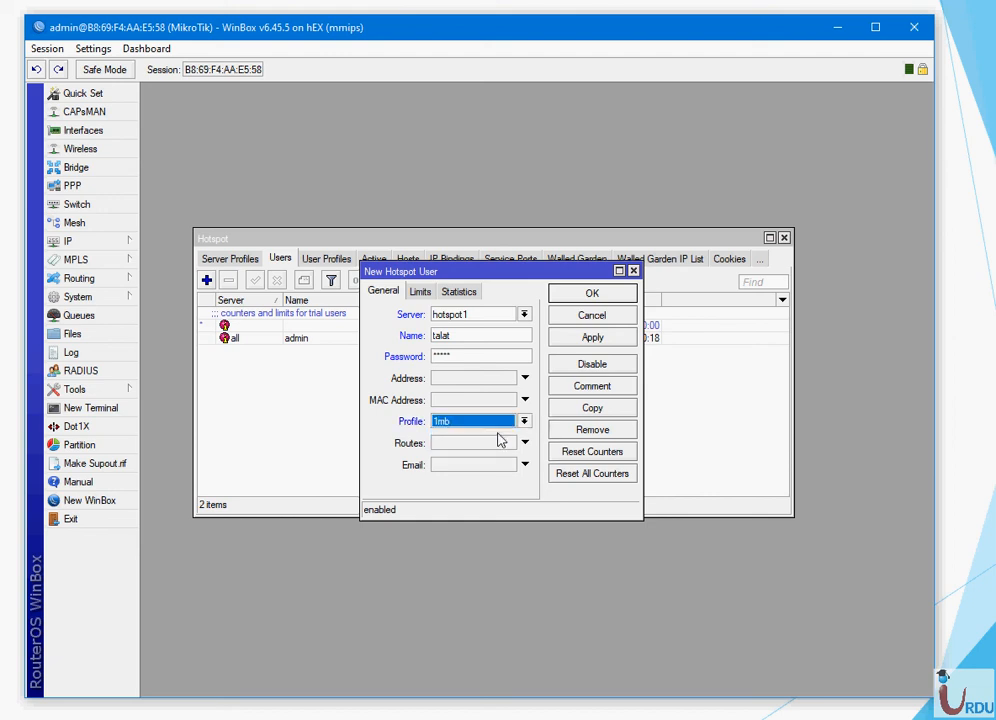
pyautogui.click(425, 293)
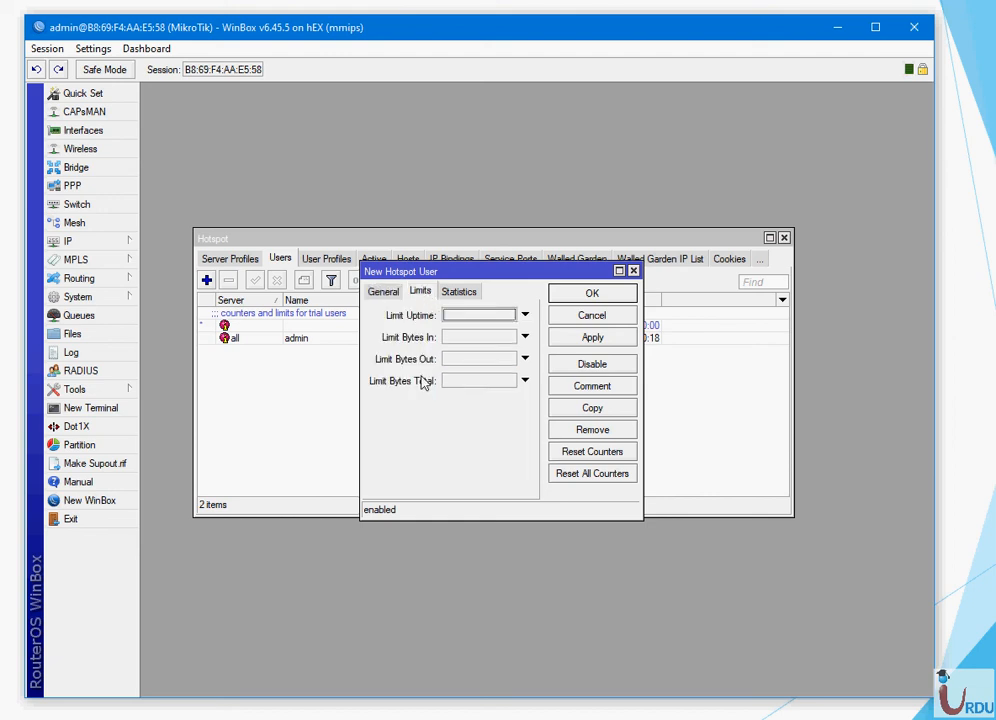
pyautogui.click(457, 292)
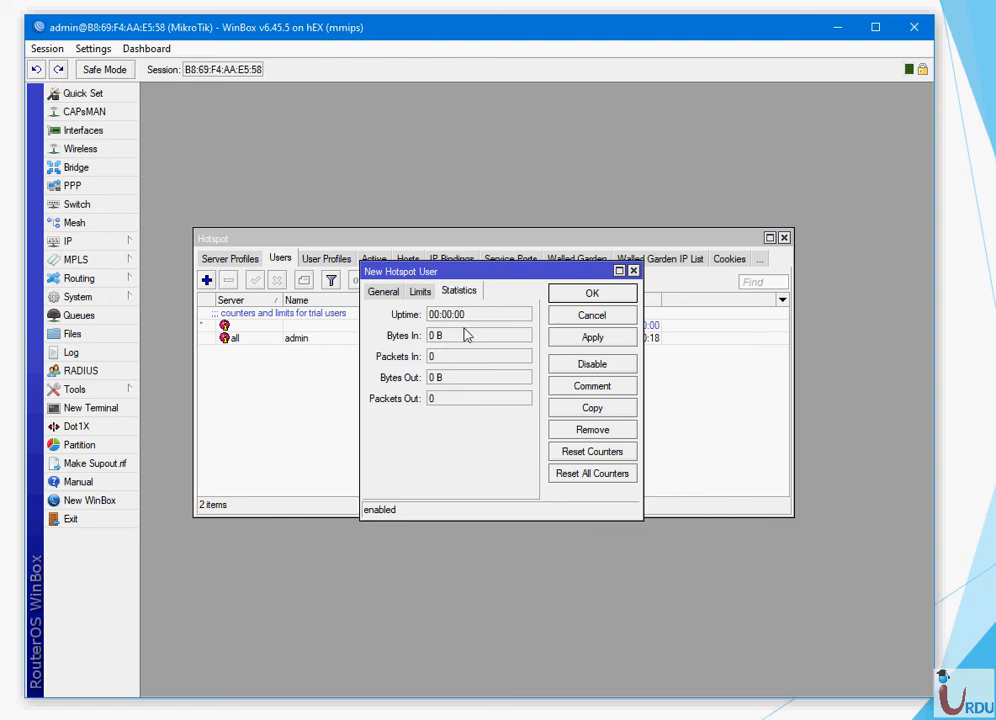
pyautogui.click(385, 292)
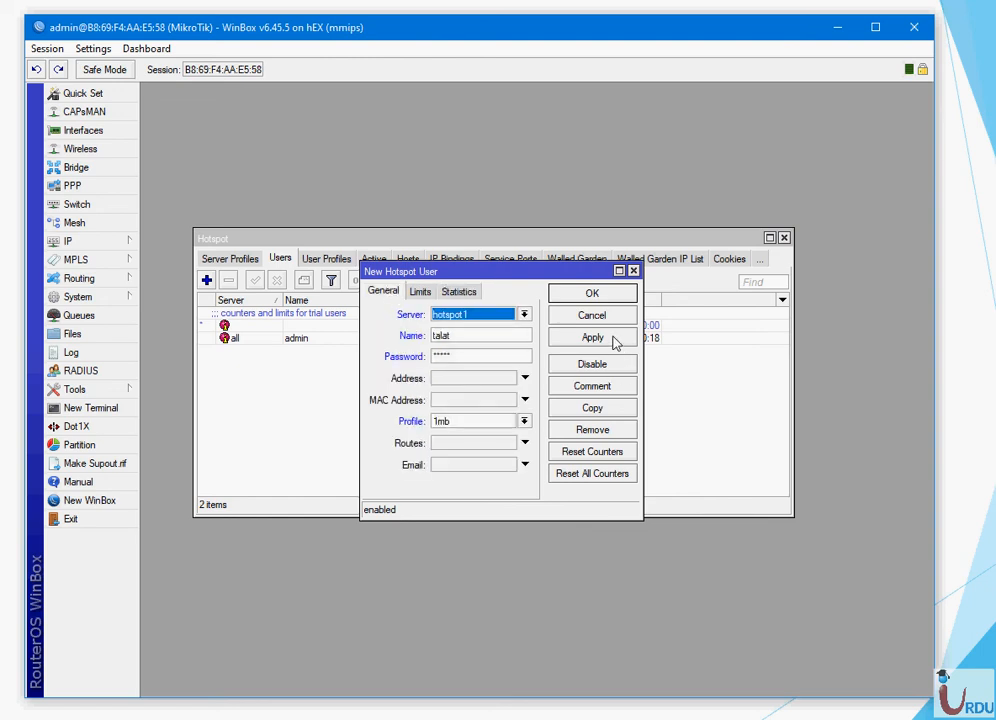
pyautogui.click(615, 338)
pyautogui.click(610, 298)
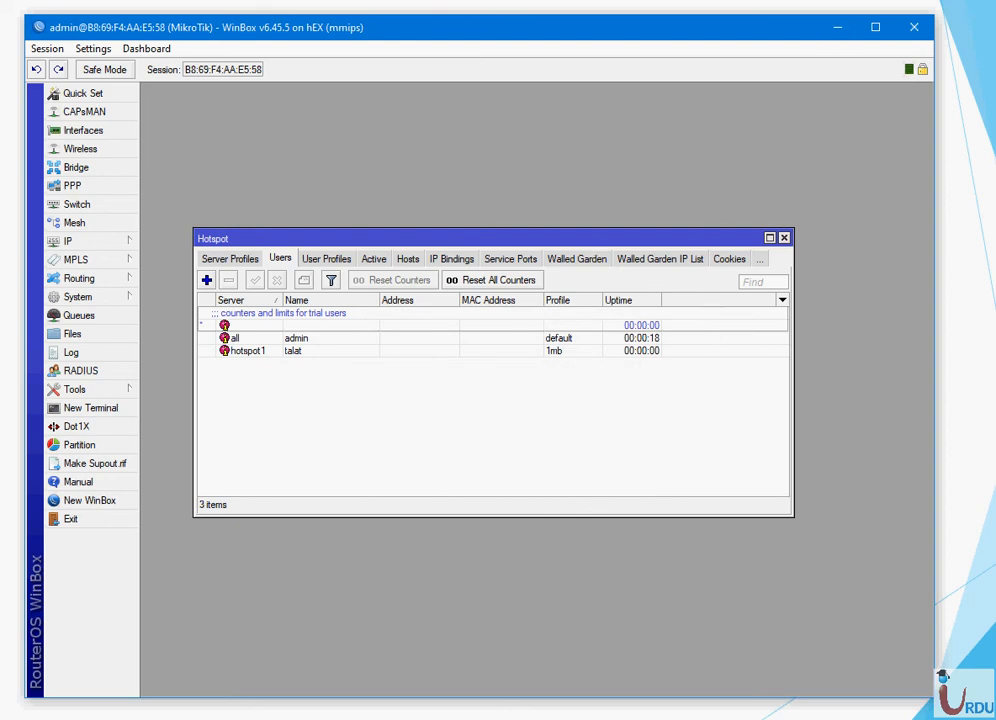
pyautogui.hotkey('alt', 'Tab')
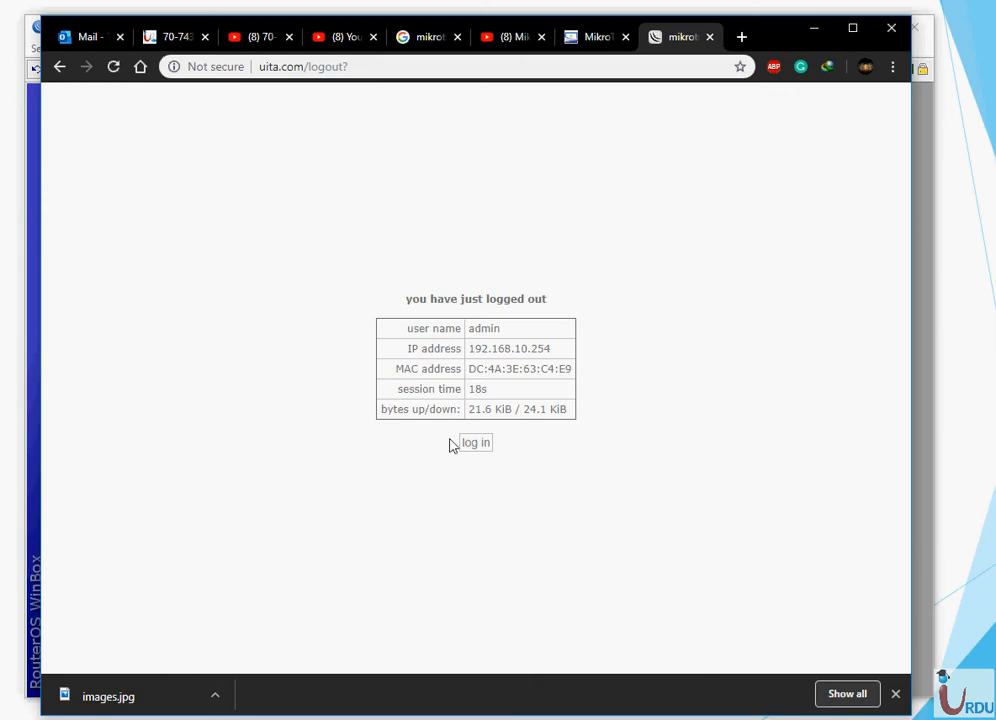
# - Log in to the uita.com hotspot as the new user with its password and reload the status page
pyautogui.click(476, 444)
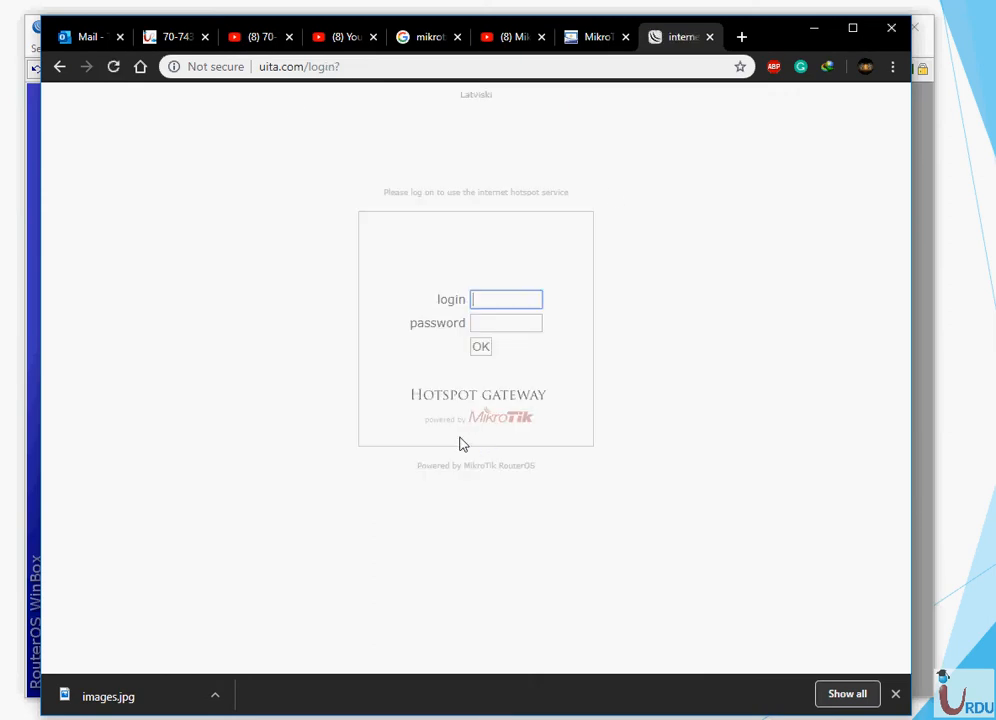
pyautogui.write('talat')
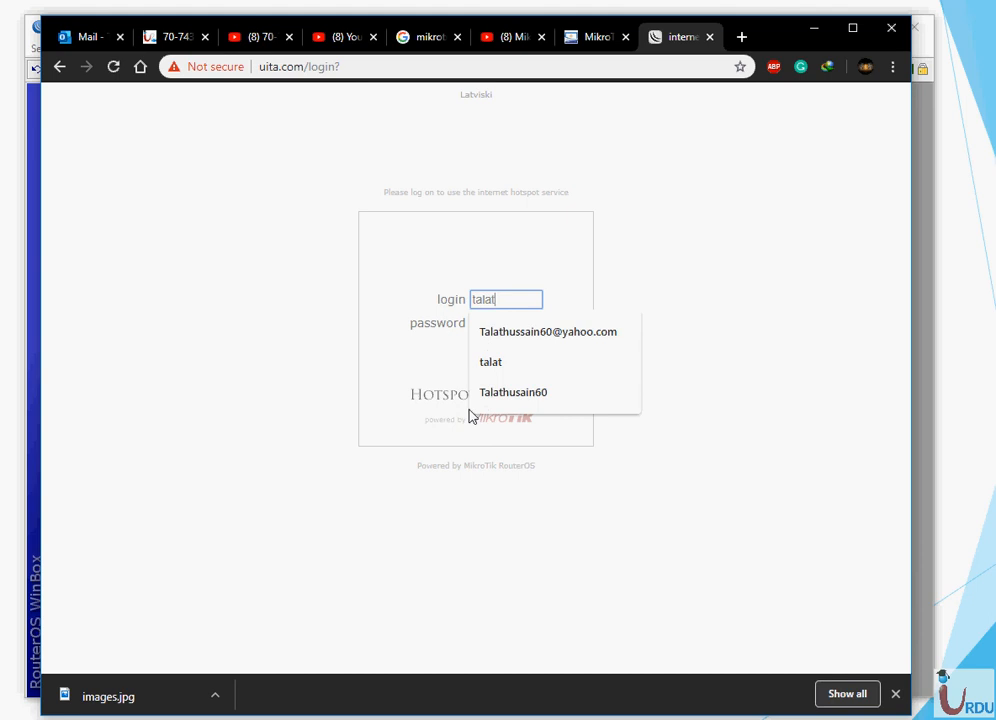
pyautogui.press('Tab')
pyautogui.write('1')
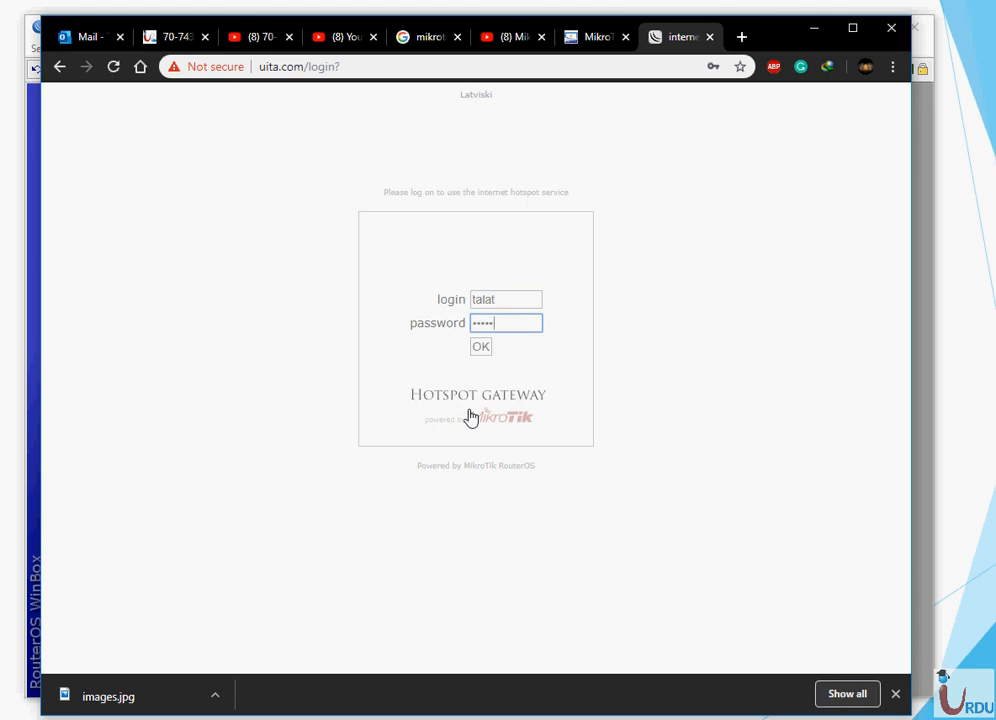
pyautogui.write('2345')
pyautogui.click(480, 346)
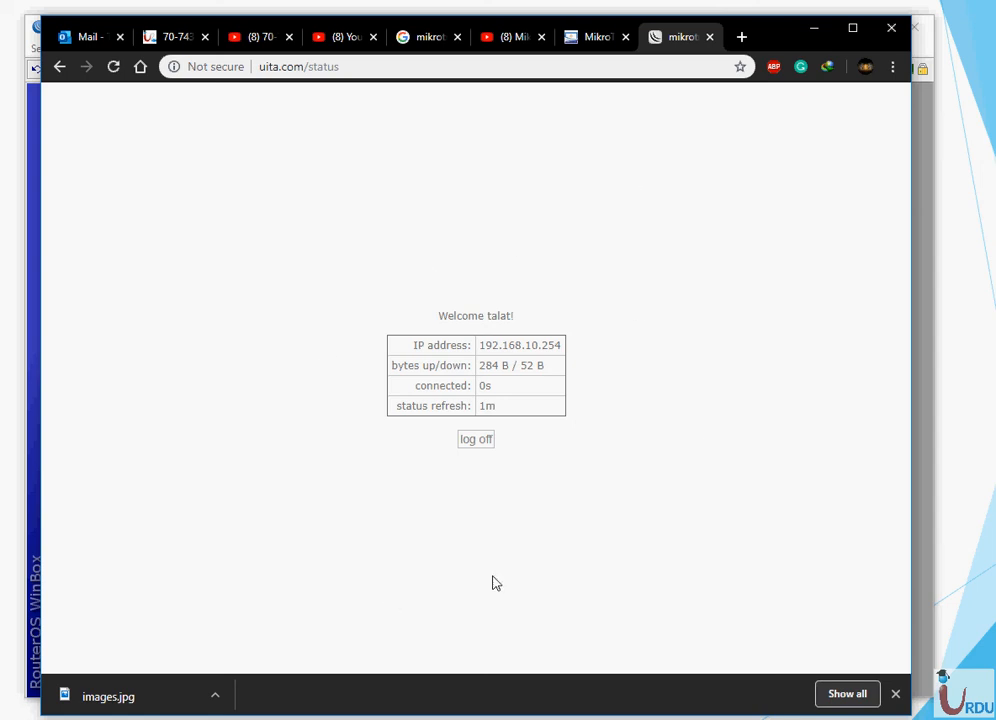
pyautogui.click(116, 68)
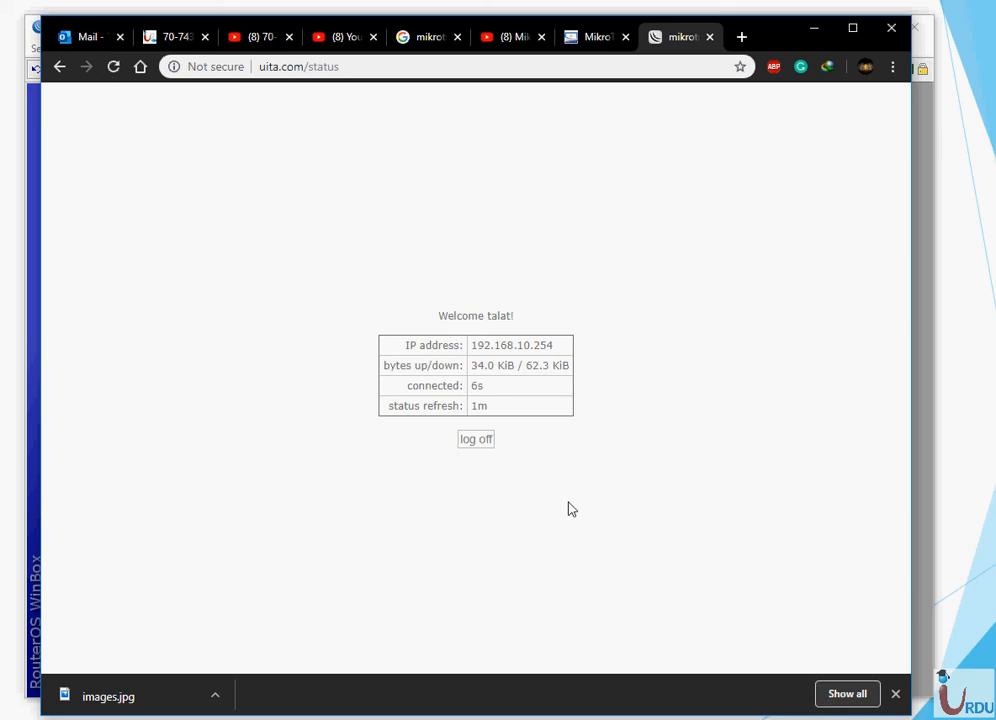
pyautogui.press('super+r')
# - Run ipconfig and check IPv4 address 192.168.10.254, the subnet mask and gateway 192.168.10.1
pyautogui.write('cmd')
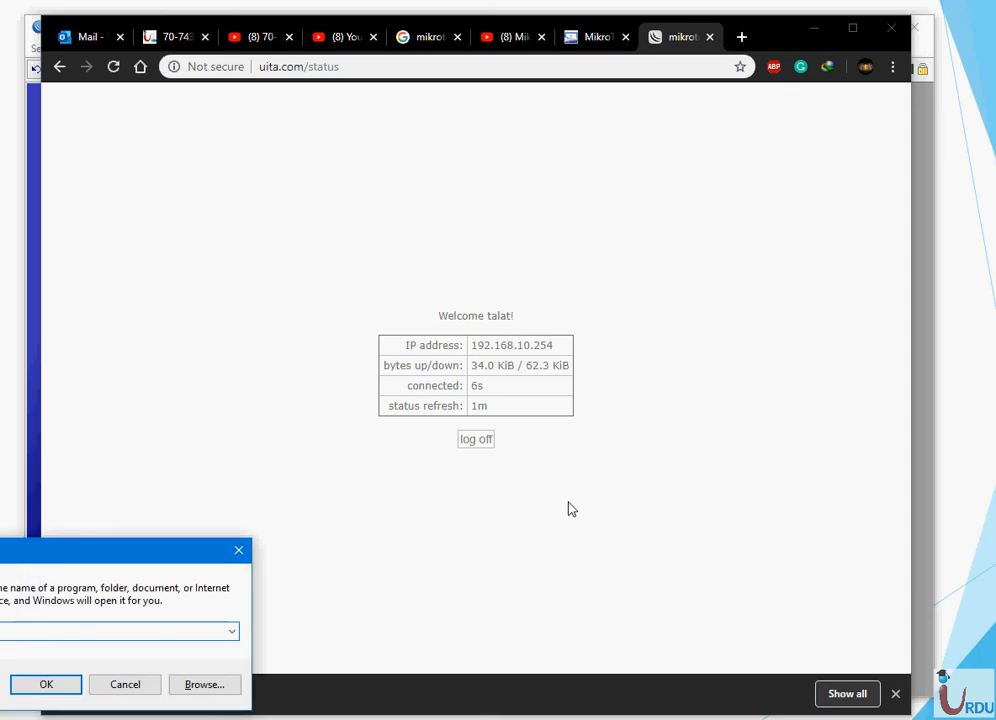
pyautogui.press('Return')
pyautogui.write('ipon')
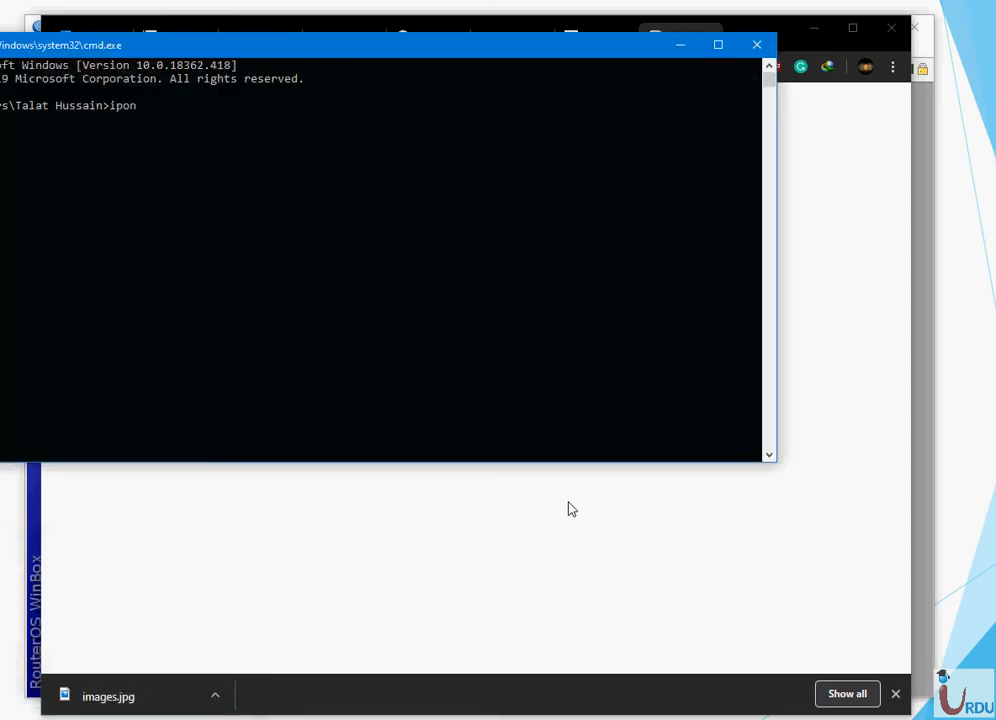
pyautogui.write('onfig')
pyautogui.press('Return')
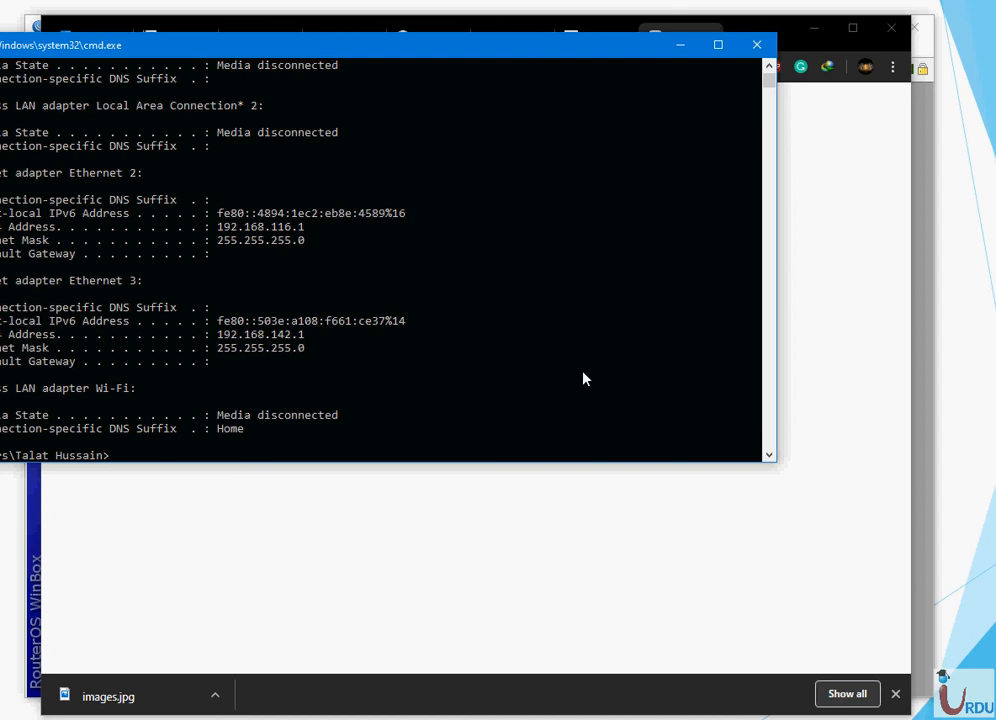
pyautogui.moveTo(355, 62); pyautogui.dragTo(484, 80)
pyautogui.scroll(7, 605, 187)
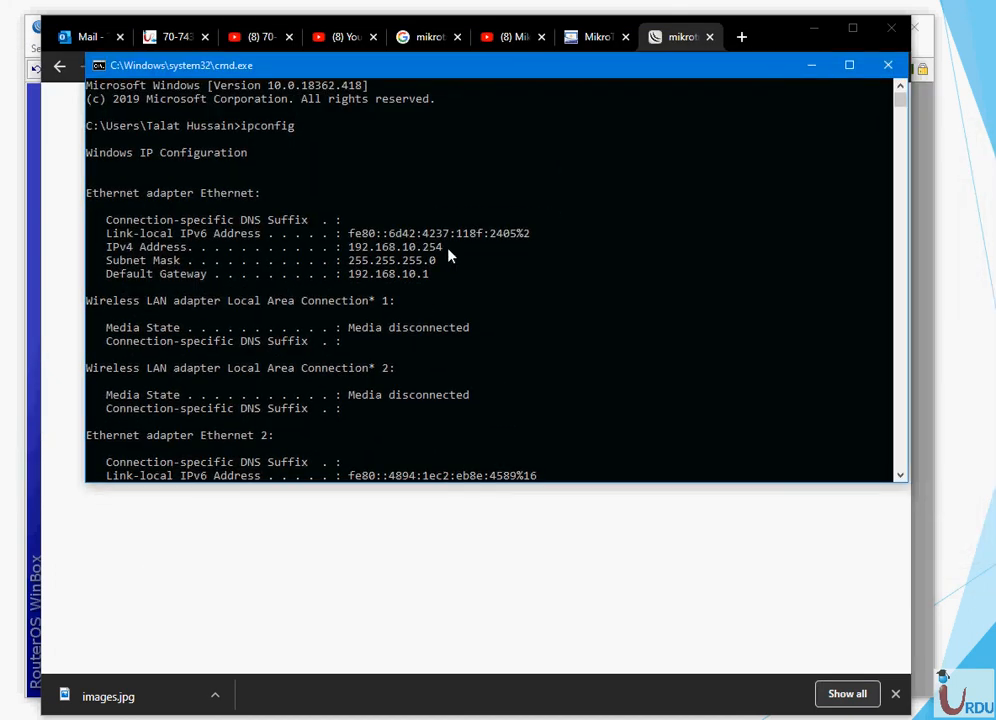
pyautogui.moveTo(443, 247); pyautogui.dragTo(335, 246)
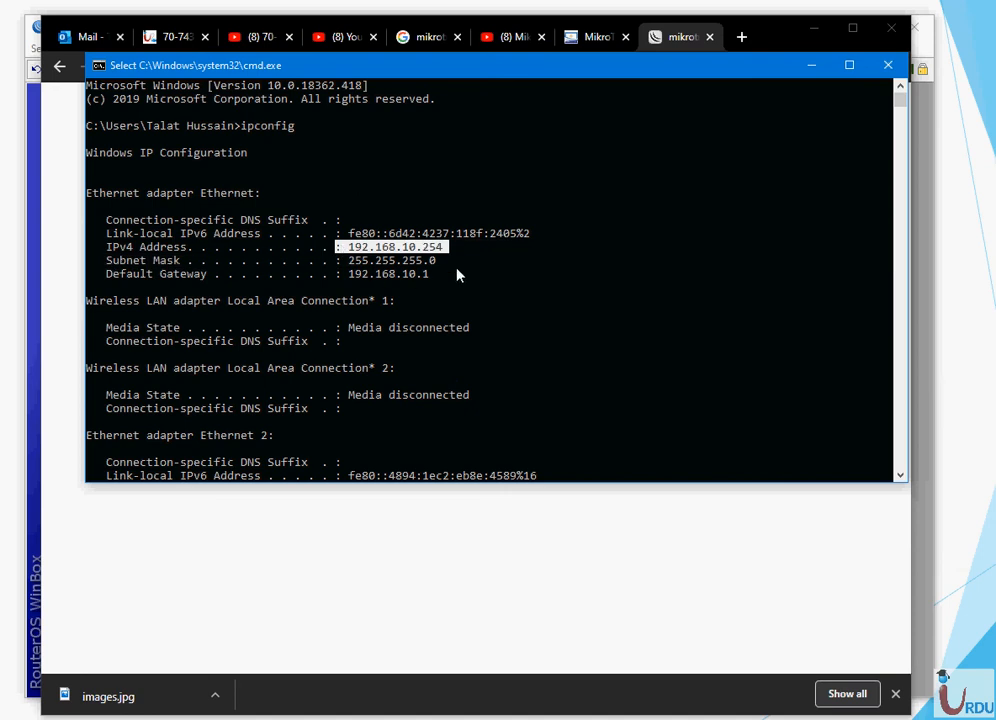
pyautogui.moveTo(449, 259); pyautogui.dragTo(356, 266)
pyautogui.moveTo(434, 273); pyautogui.dragTo(385, 277)
pyautogui.press('Escape')
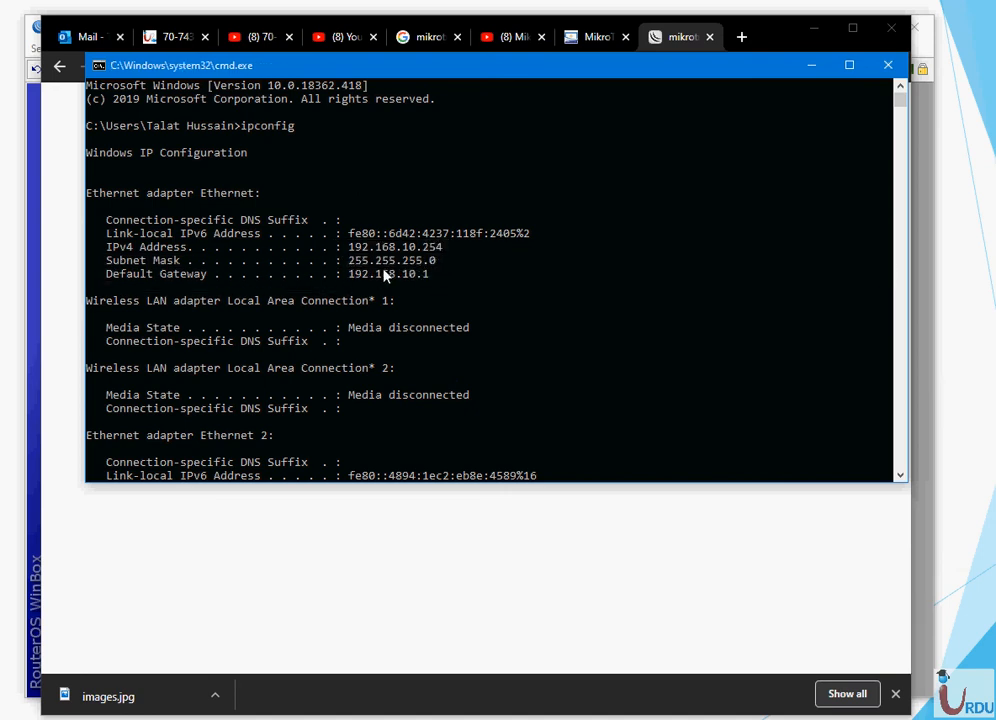
# - Try ipconfig /all twice; both mistyped commands are rejected
pyautogui.write('ipcof')
pyautogui.press('BackSpace')
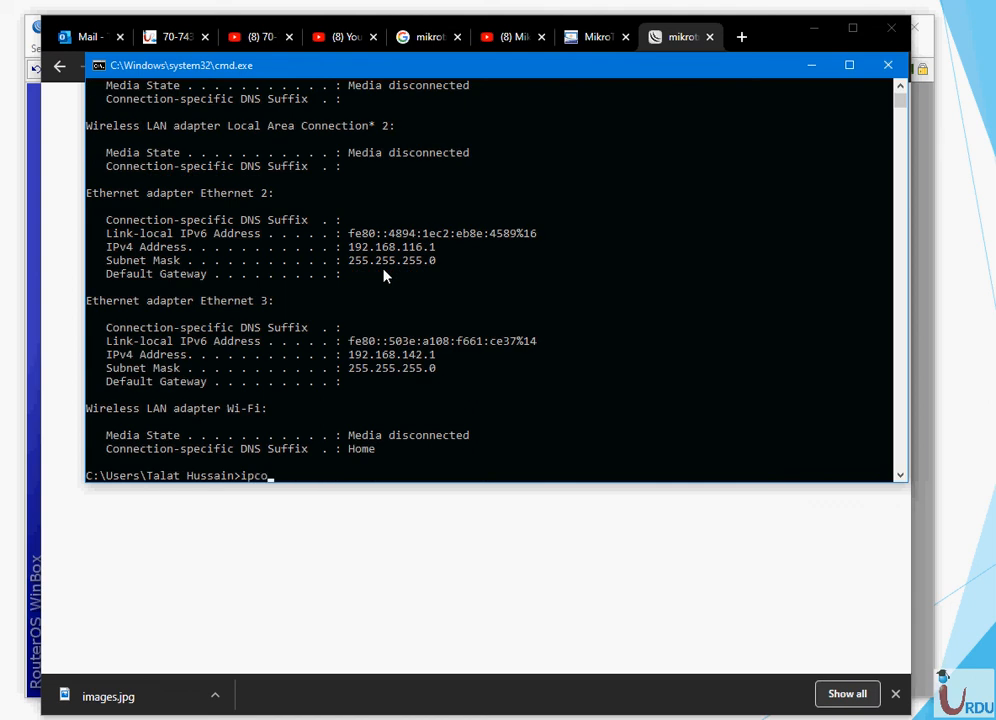
pyautogui.write('config /all')
pyautogui.press('Return')
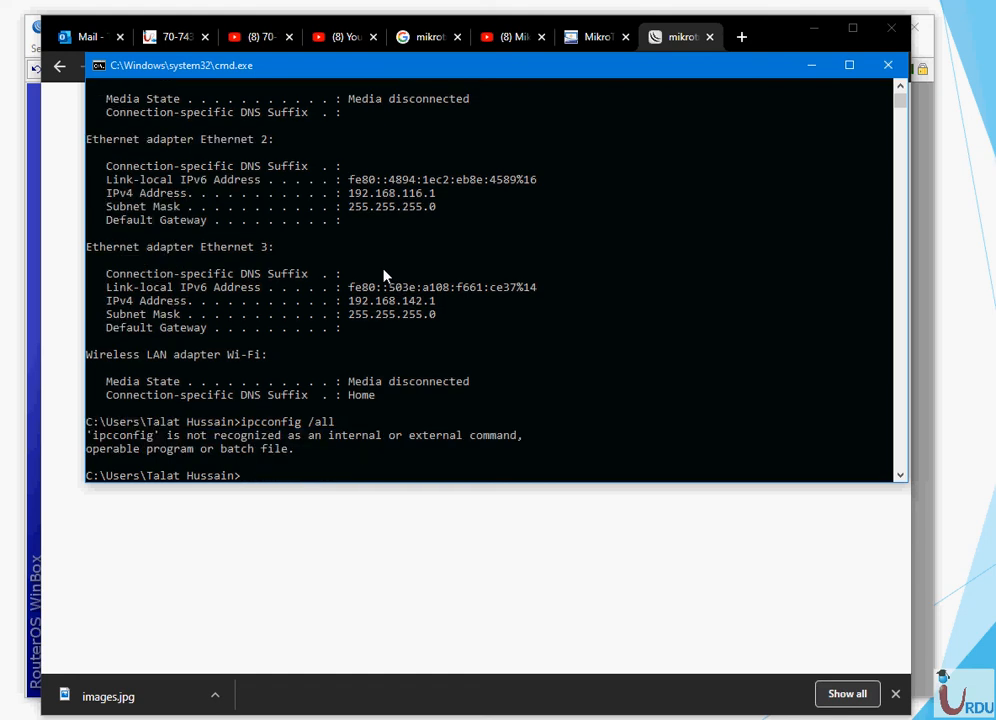
pyautogui.press('Up')
pyautogui.press('Left')
pyautogui.press('Left')
pyautogui.press('Left')
pyautogui.press('BackSpace')
pyautogui.write('\\')
pyautogui.press('Return')
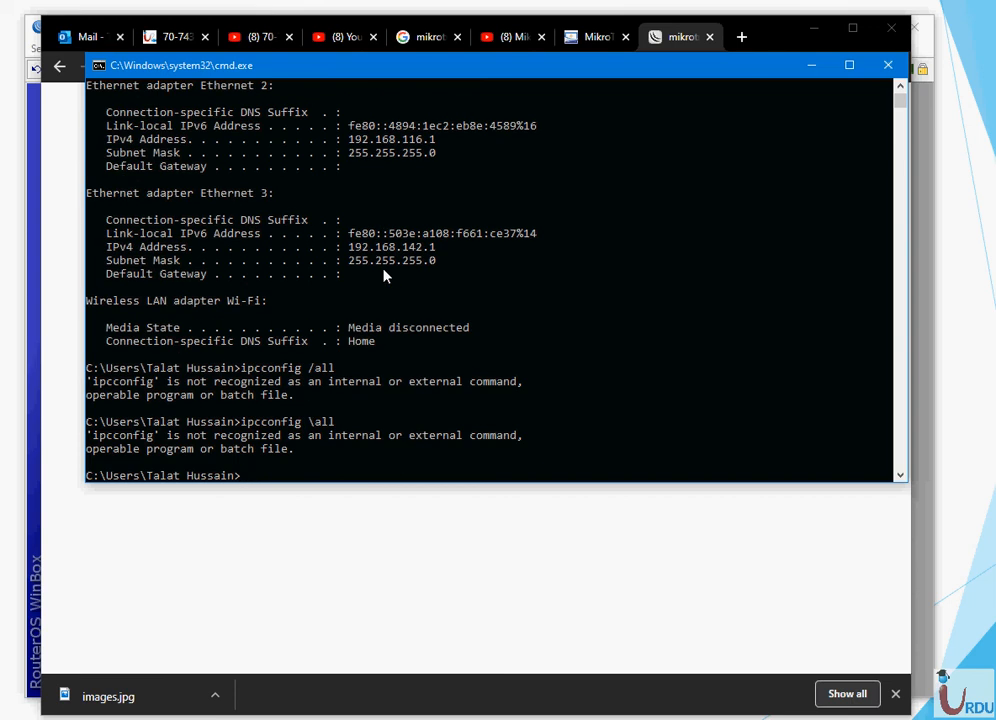
# - Open Network Connections with ncpa.cpl from the Run dialog
pyautogui.press('super+r')
pyautogui.write('ncpa.cpl')
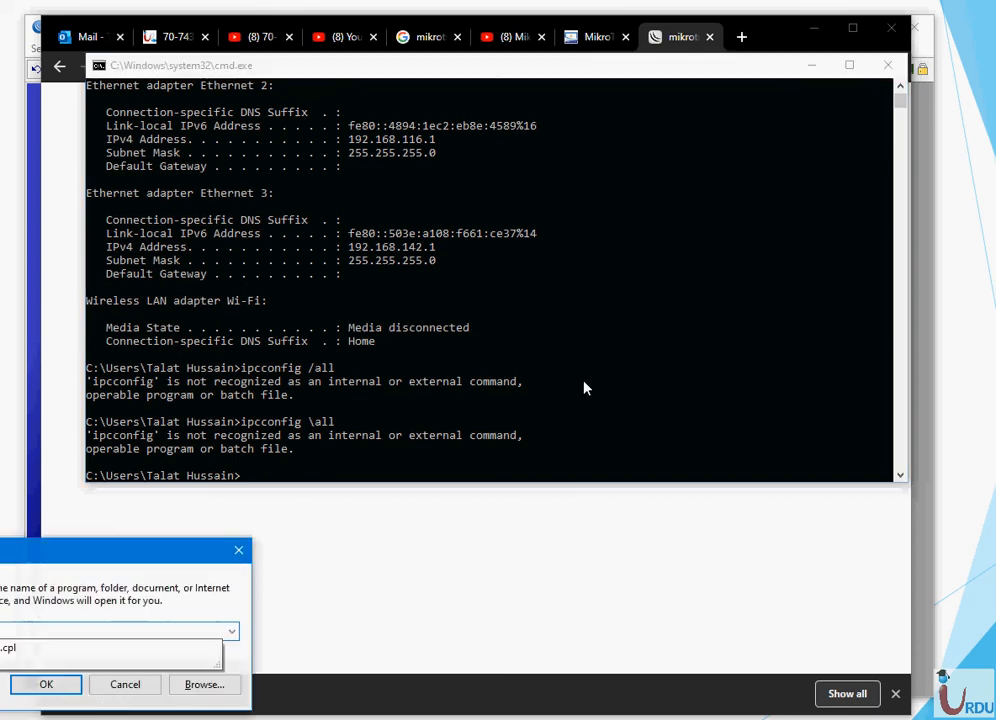
pyautogui.press('Down')
pyautogui.press('Return')
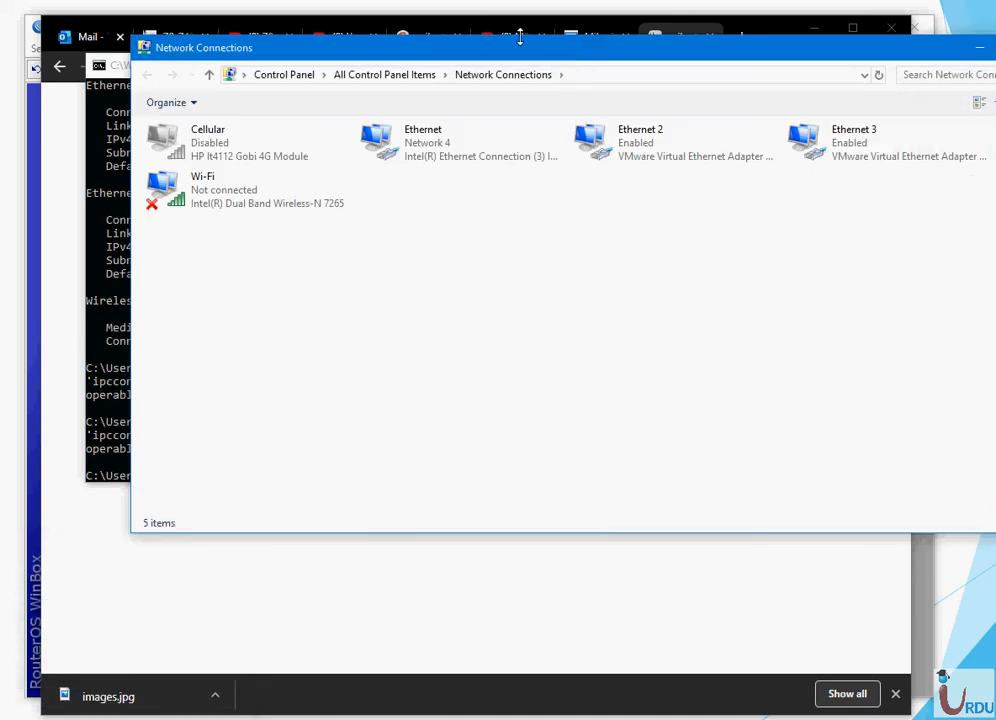
# - Open the Ethernet connection and view its IPv4 properties without changing anything
pyautogui.click(447, 150)
pyautogui.doubleClick(447, 150)
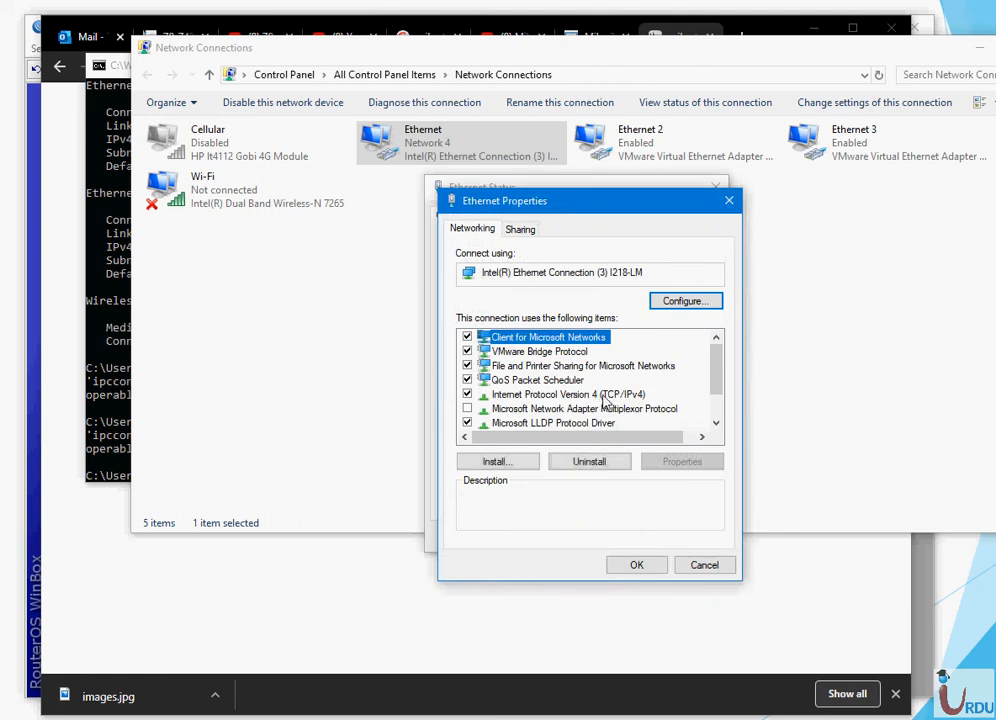
pyautogui.doubleClick(600, 390)
pyautogui.click(788, 264)
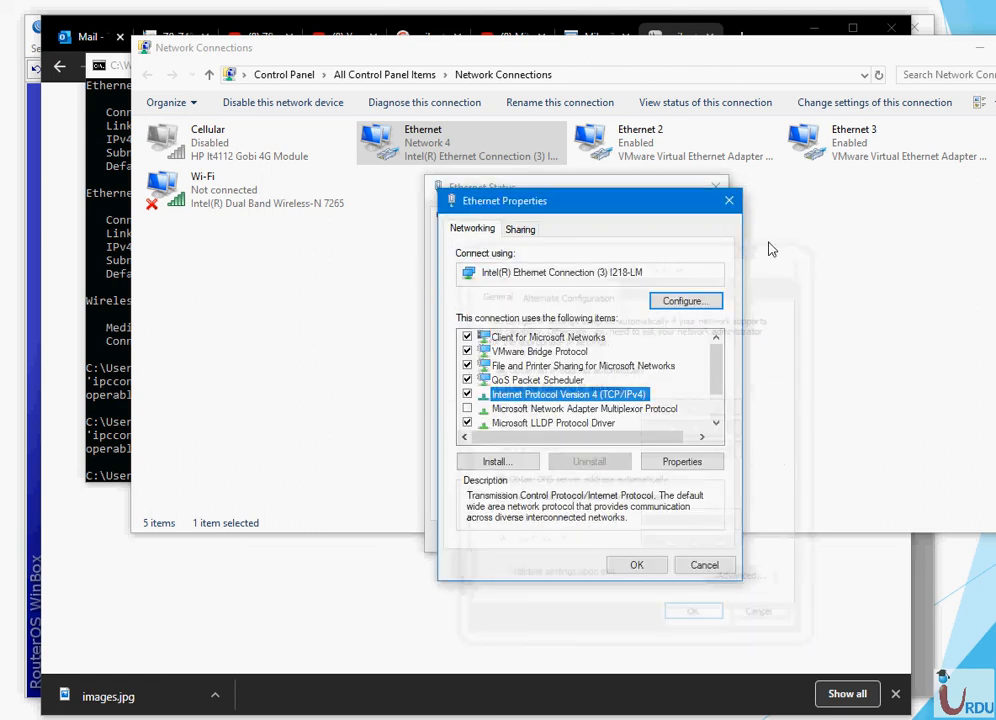
pyautogui.click(724, 199)
# - Read Ethernet details (DHCP server 192.168.10.1, DNS 8.8.8.8, gateway, lease), then close all network windows
pyautogui.click(492, 348)
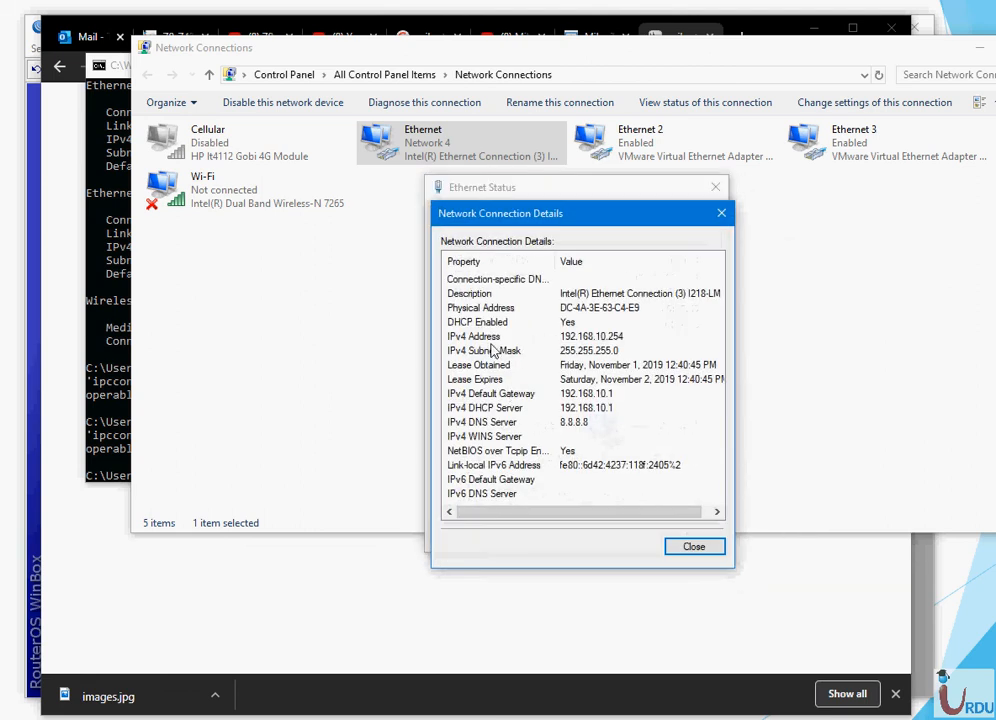
pyautogui.click(614, 410)
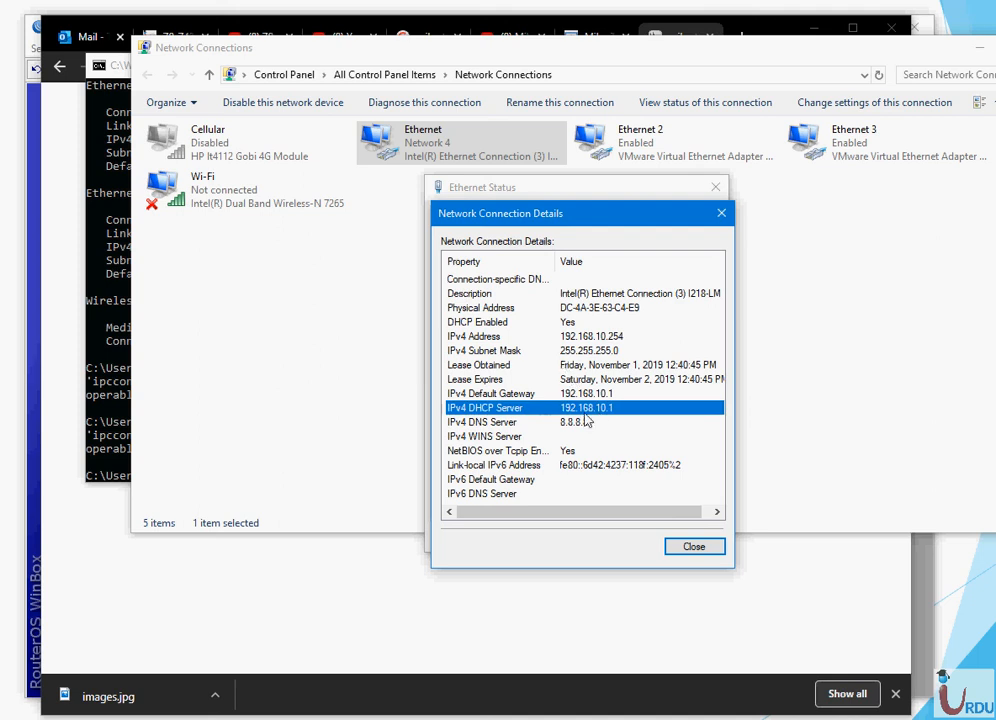
pyautogui.click(580, 420)
pyautogui.click(578, 408)
pyautogui.click(578, 394)
pyautogui.click(576, 366)
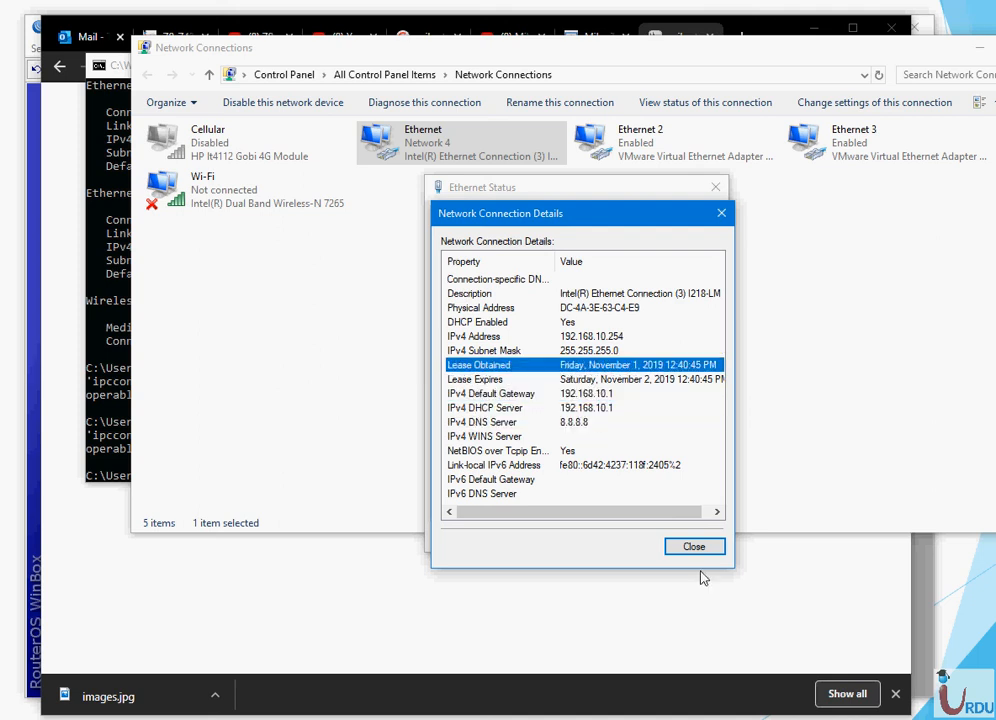
pyautogui.click(694, 547)
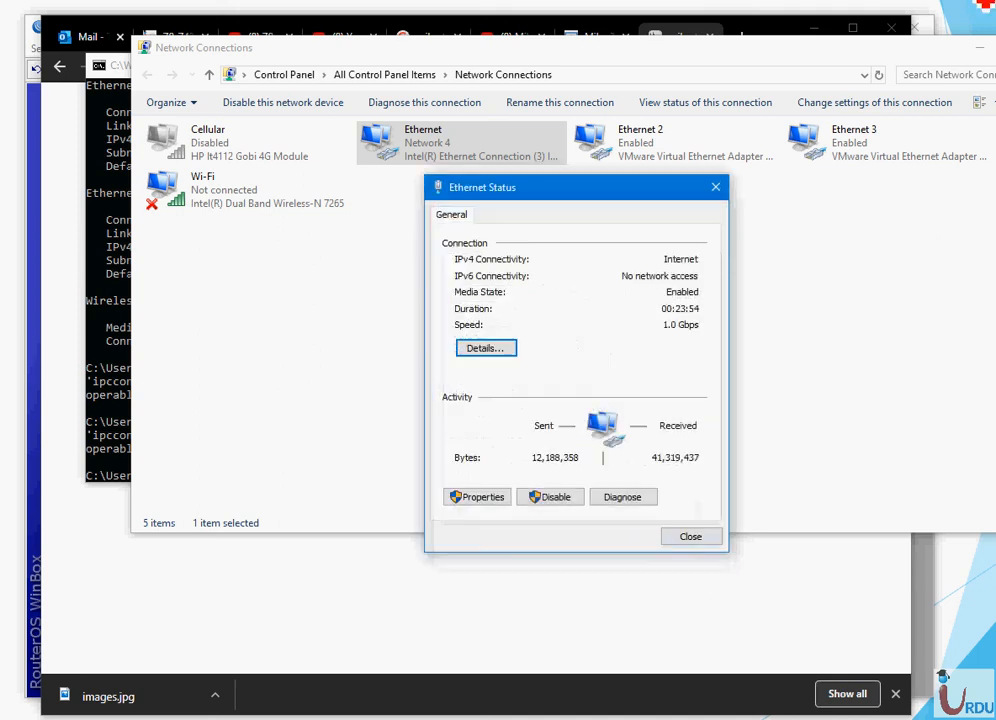
pyautogui.click(714, 187)
pyautogui.click(995, 47)
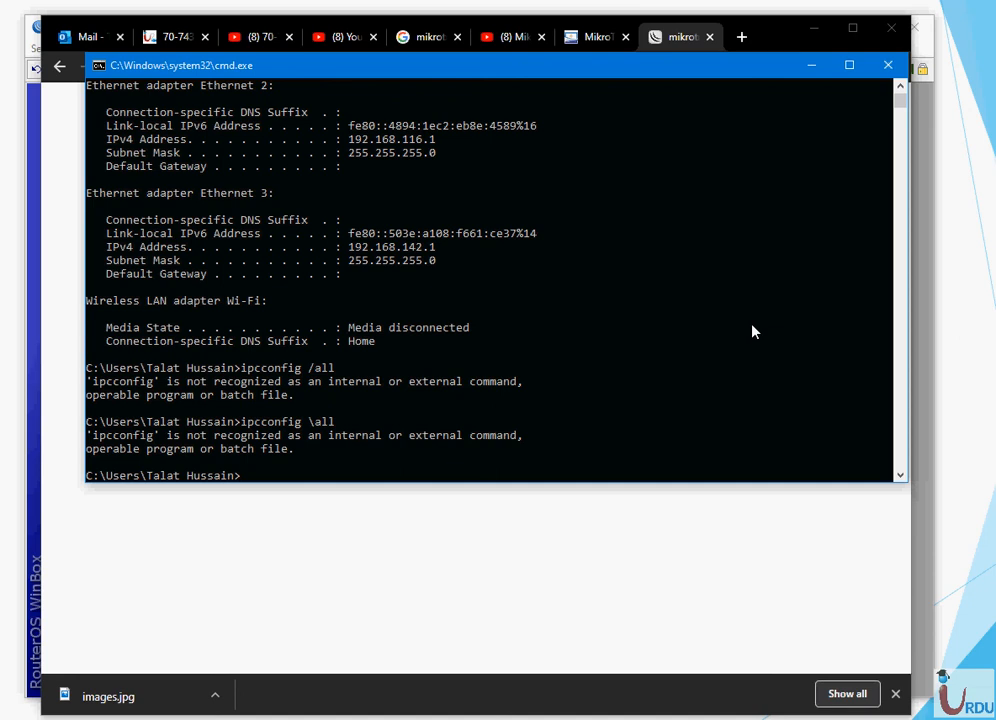
# - Close Command Prompt and refresh the hotspot status page to check usage and connection time
pyautogui.click(887, 65)
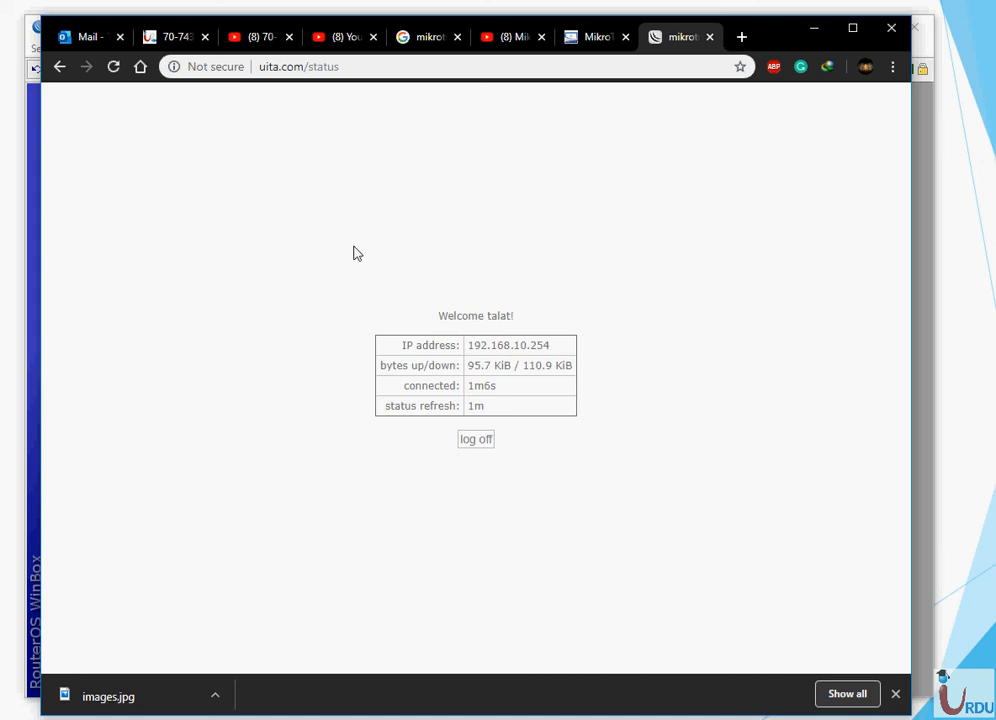
pyautogui.click(114, 66)
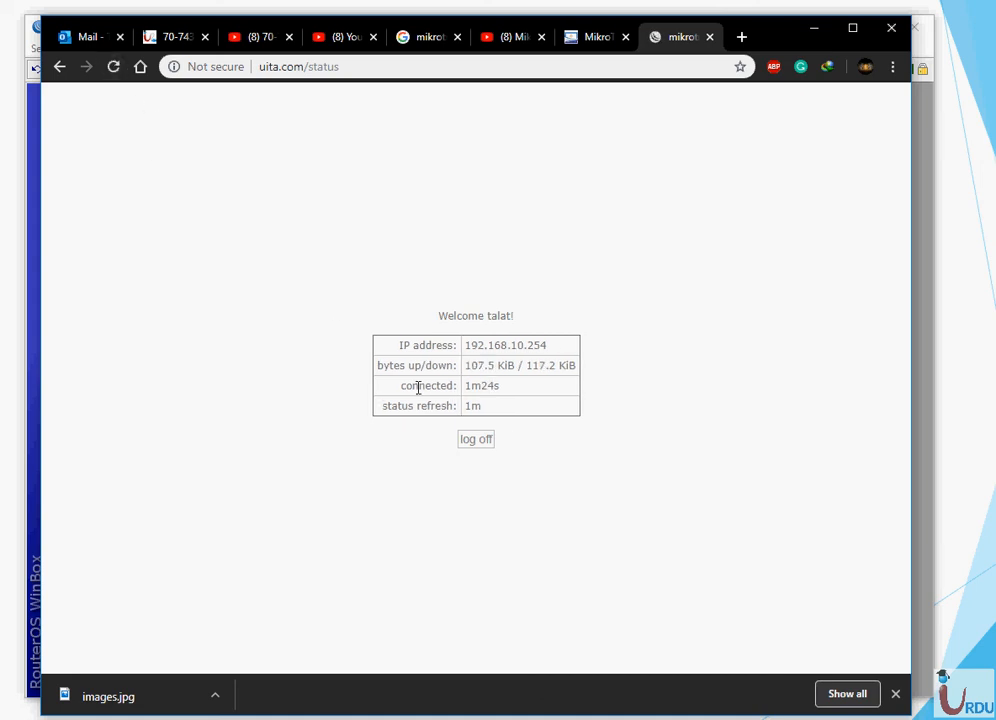
pyautogui.moveTo(384, 366); pyautogui.dragTo(581, 370)
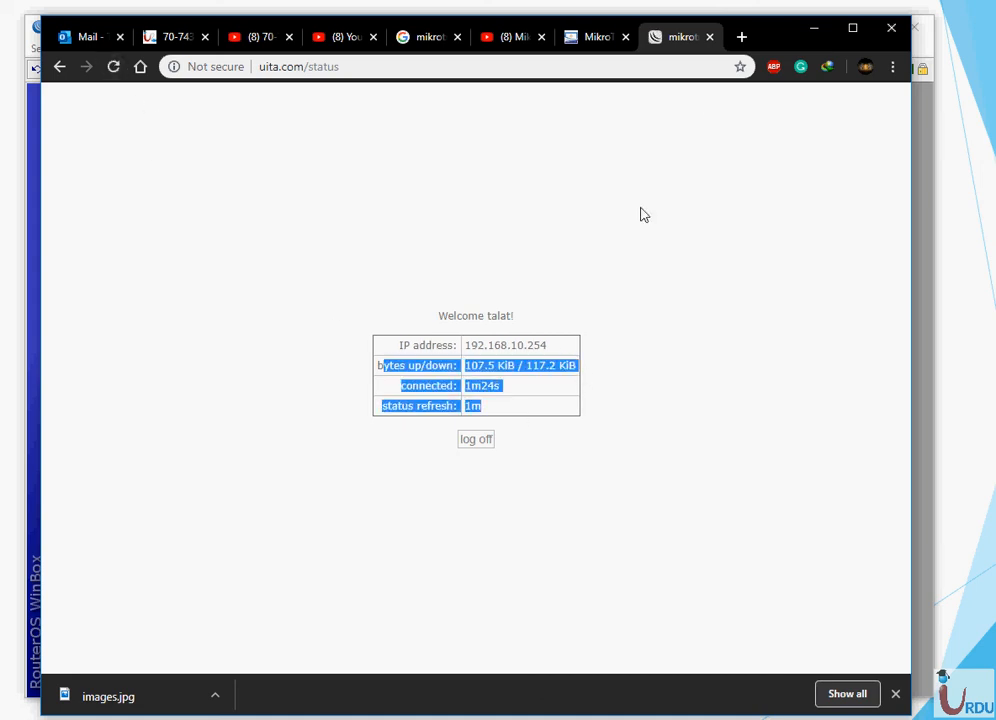
# - Run a Speedtest.net test (2 ms ping, about 51 Mbps download), then close the tab
pyautogui.click(741, 38)
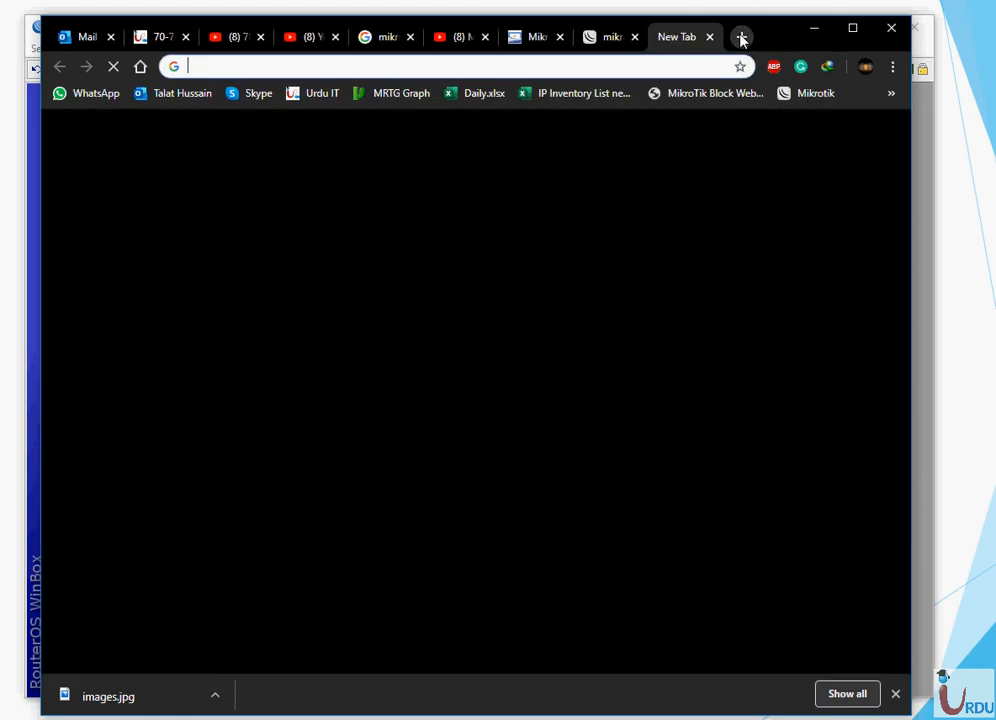
pyautogui.write('sp')
pyautogui.press('Return')
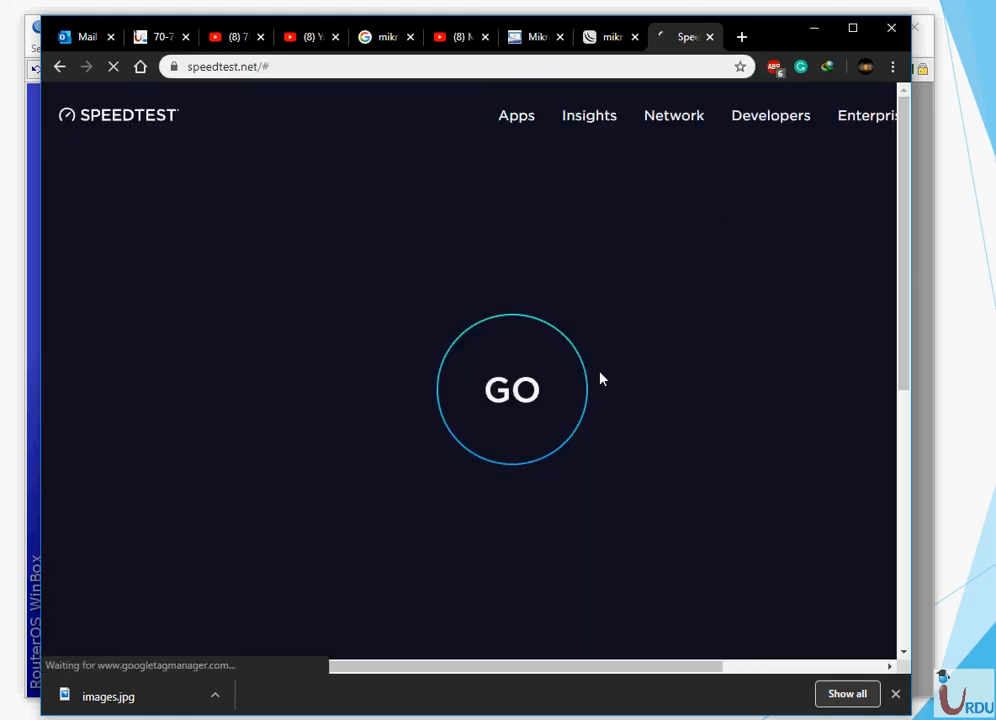
pyautogui.click(533, 390)
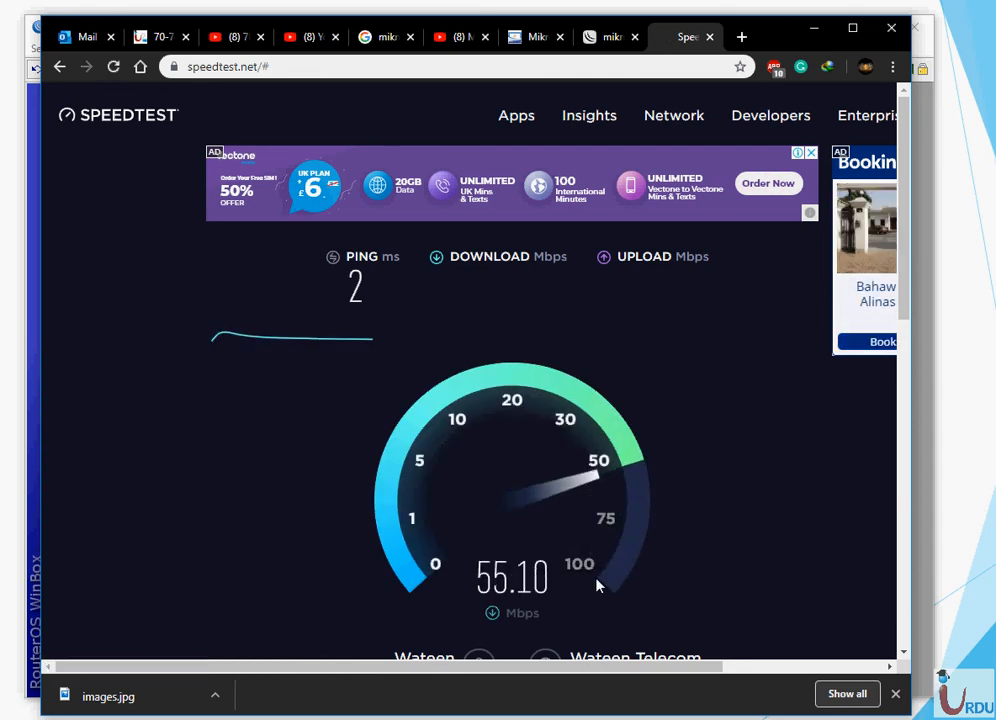
pyautogui.click(708, 40)
pyautogui.click(814, 29)
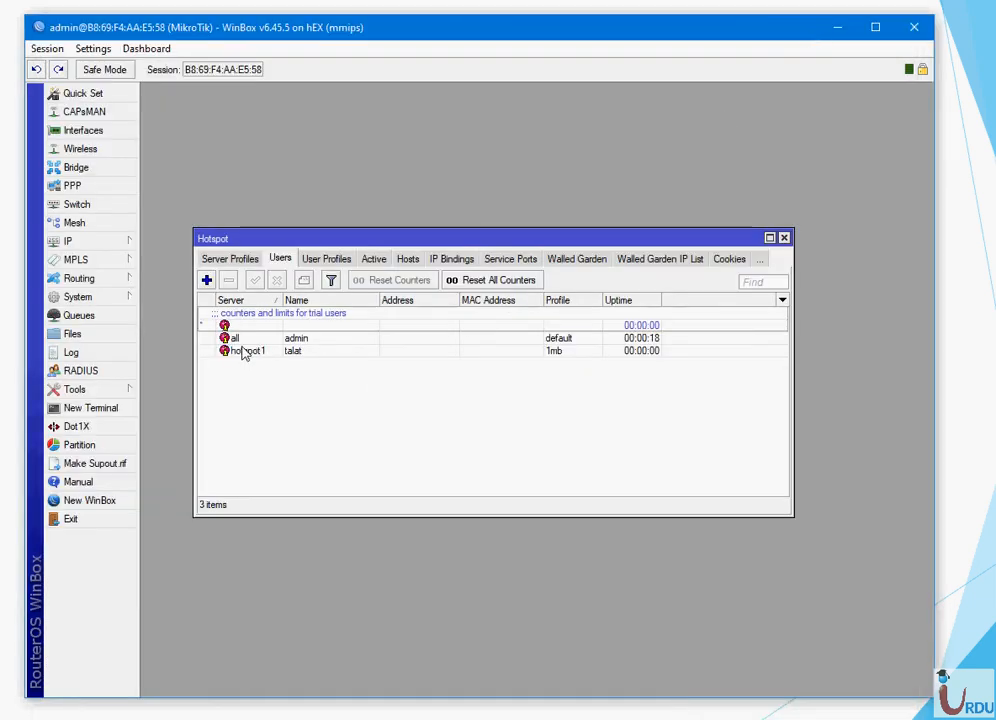
pyautogui.click(92, 241)
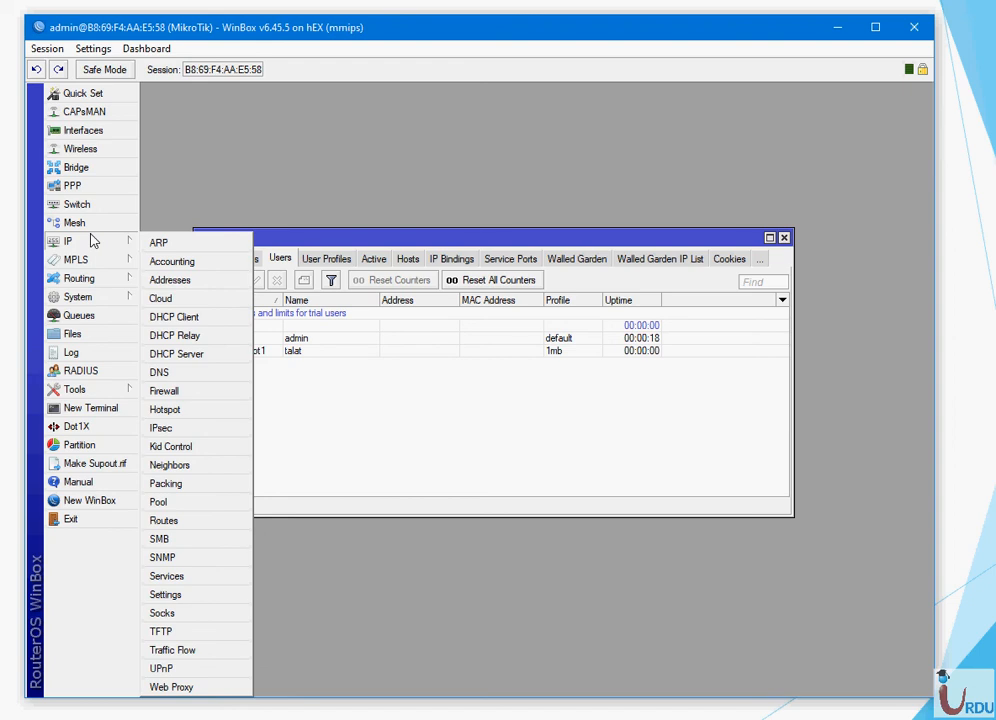
pyautogui.click(79, 315)
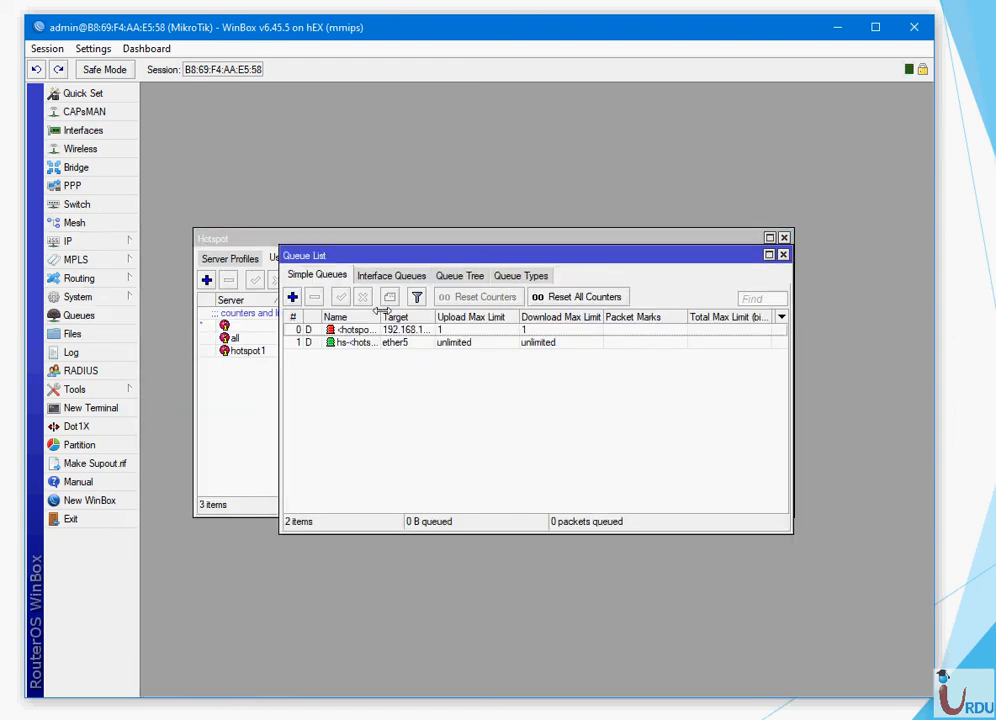
pyautogui.moveTo(380, 316); pyautogui.dragTo(537, 316)
pyautogui.doubleClick(351, 332)
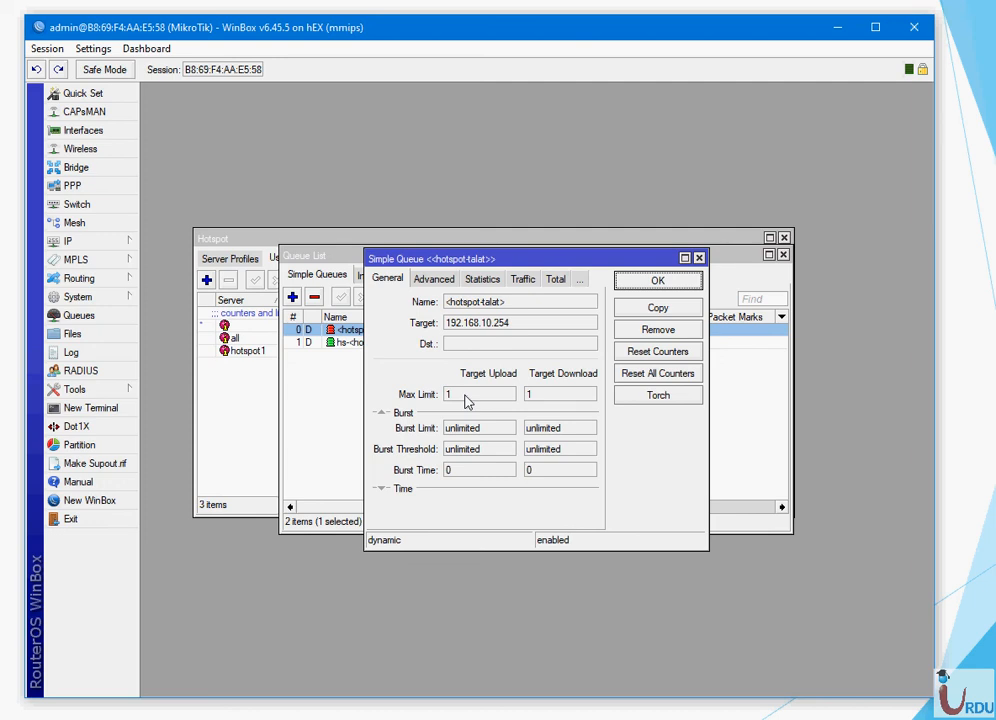
pyautogui.click(432, 279)
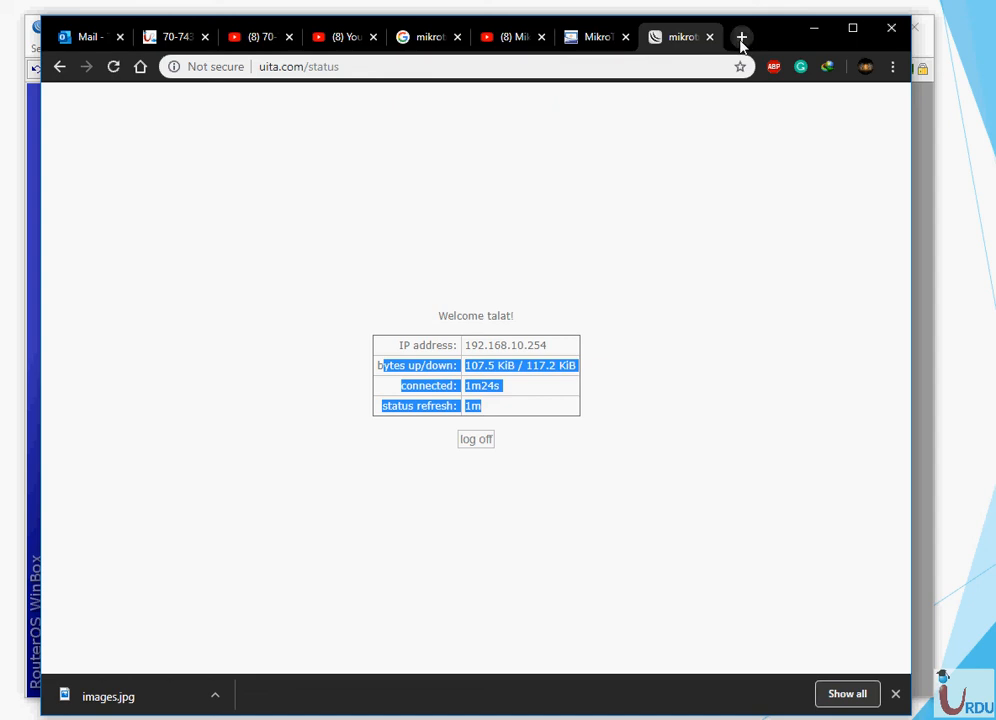
pyautogui.click(741, 37)
pyautogui.write('spee')
pyautogui.press('Return')
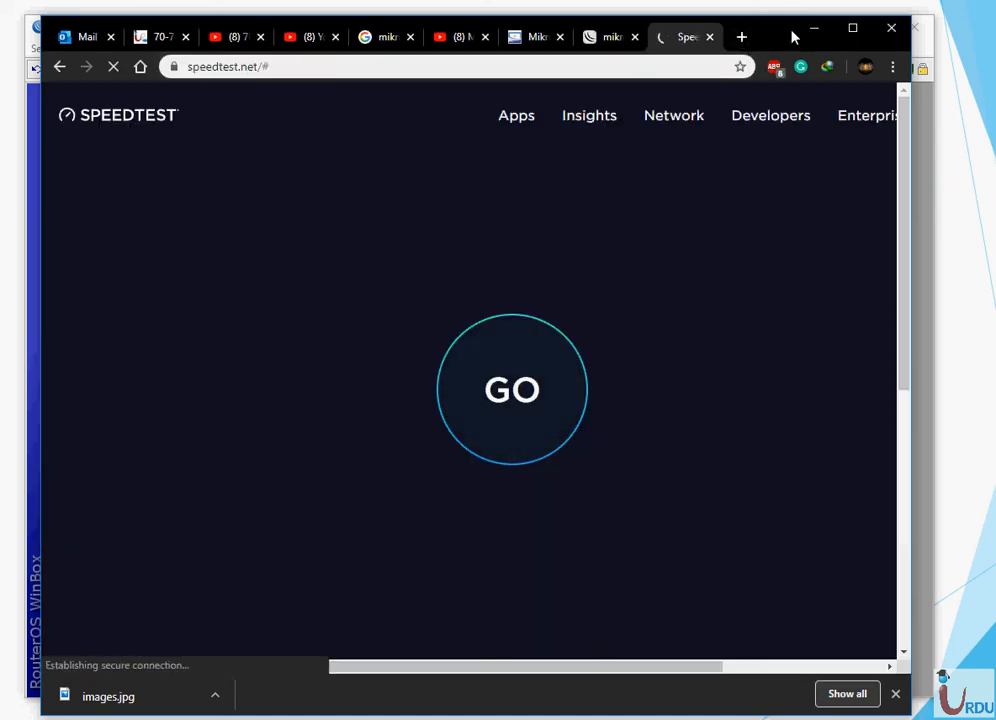
pyautogui.click(817, 28)
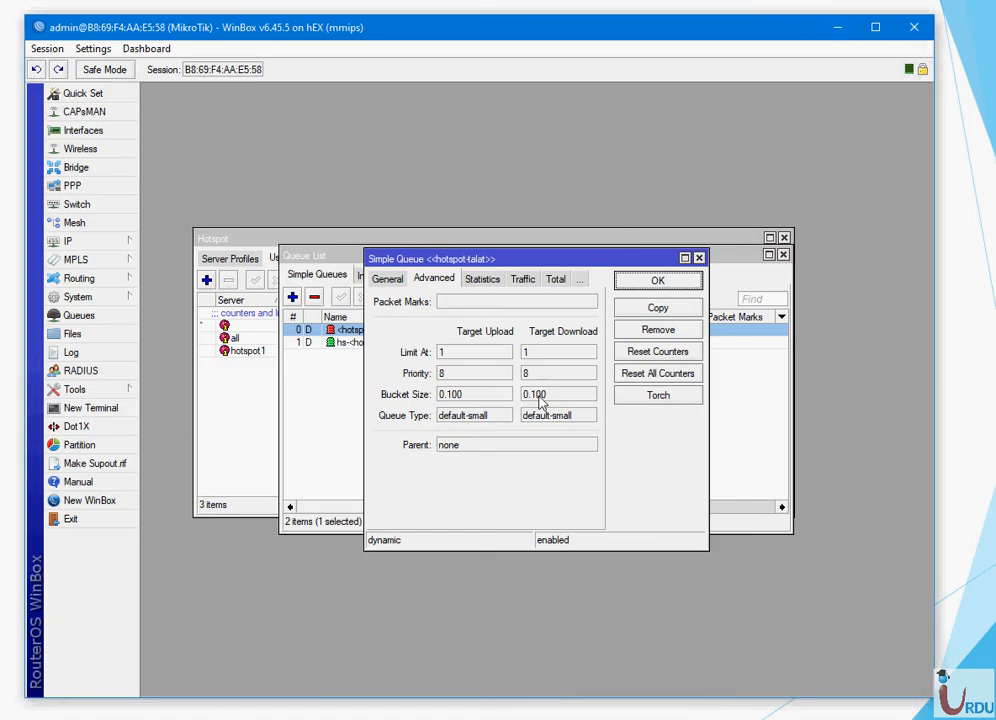
pyautogui.click(659, 281)
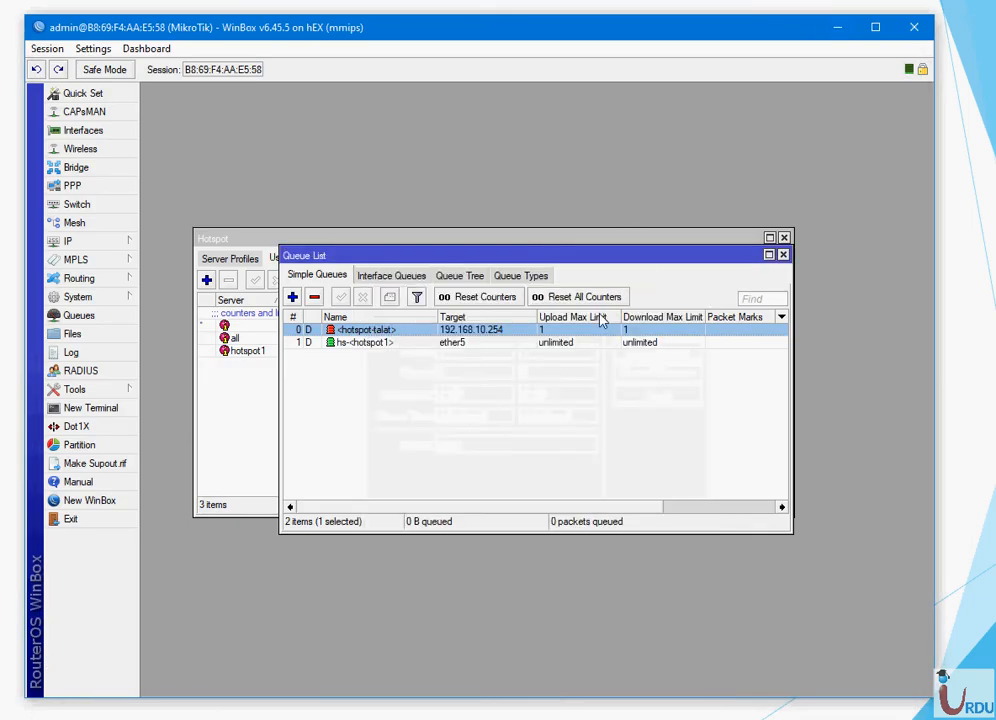
pyautogui.click(389, 344)
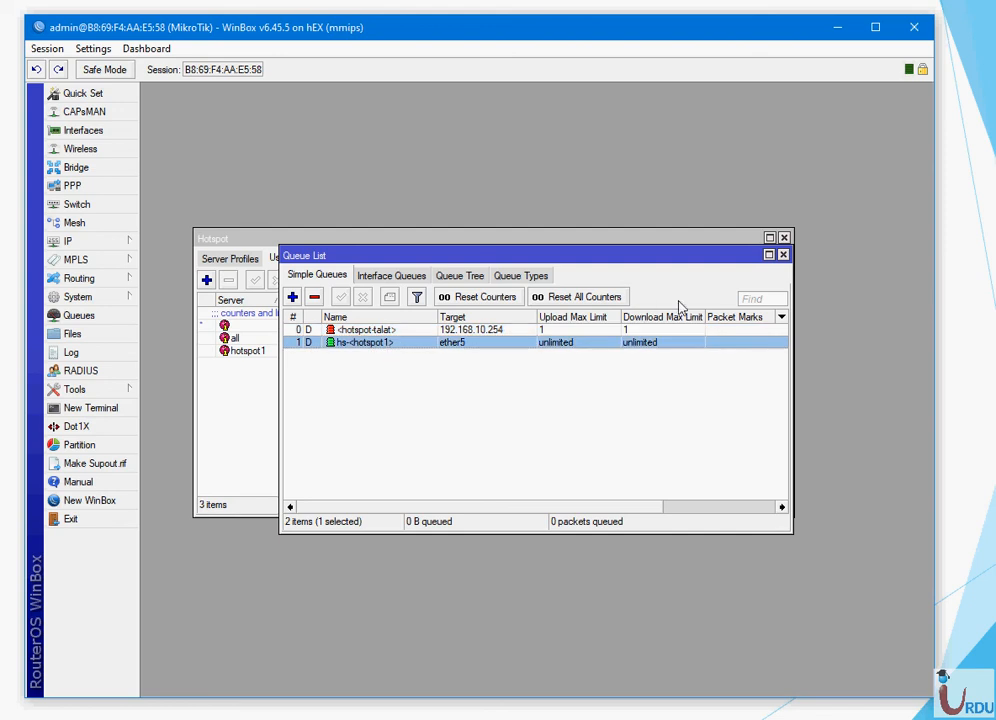
pyautogui.doubleClick(372, 345)
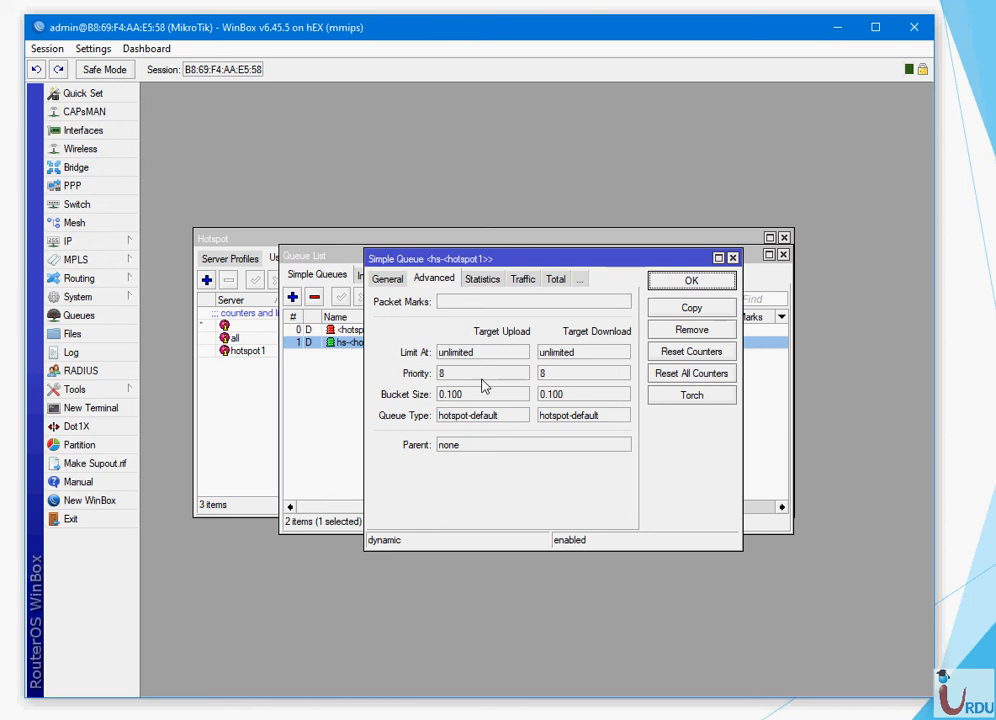
pyautogui.click(692, 281)
pyautogui.click(783, 251)
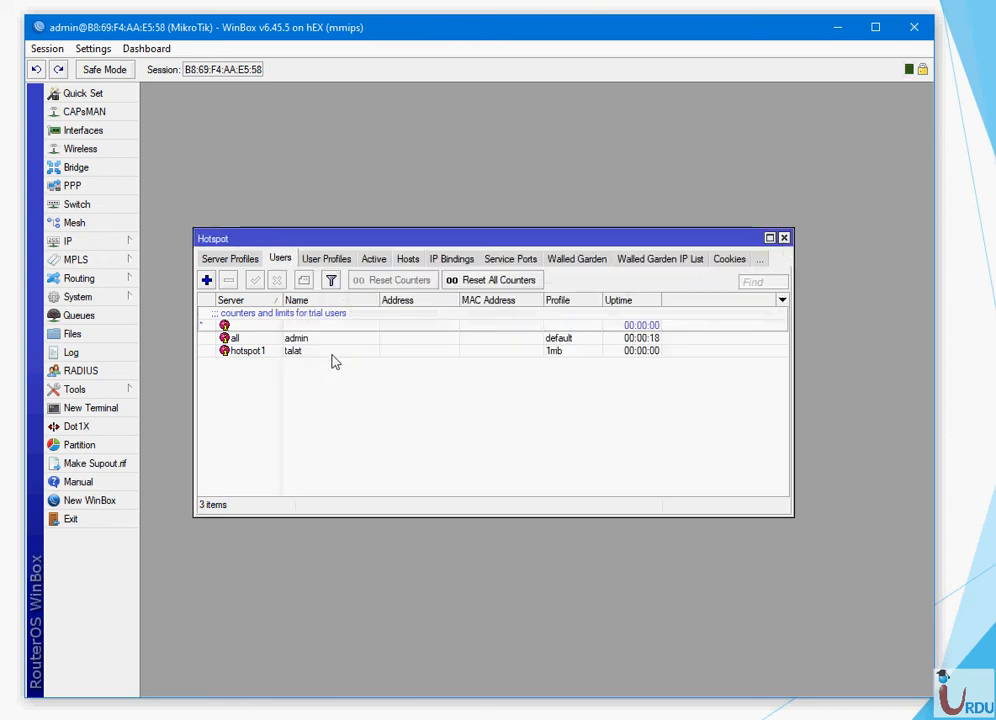
# - On the user's Limits tab, set Limit Bytes In and Limit Bytes Out to 1024 and save
pyautogui.doubleClick(296, 352)
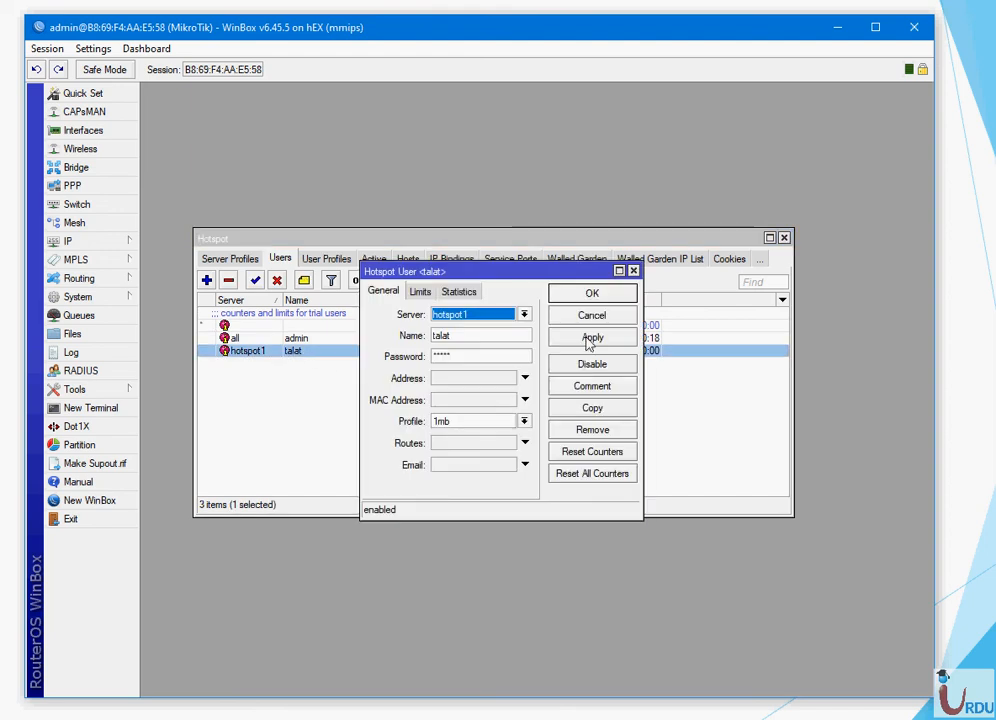
pyautogui.click(420, 292)
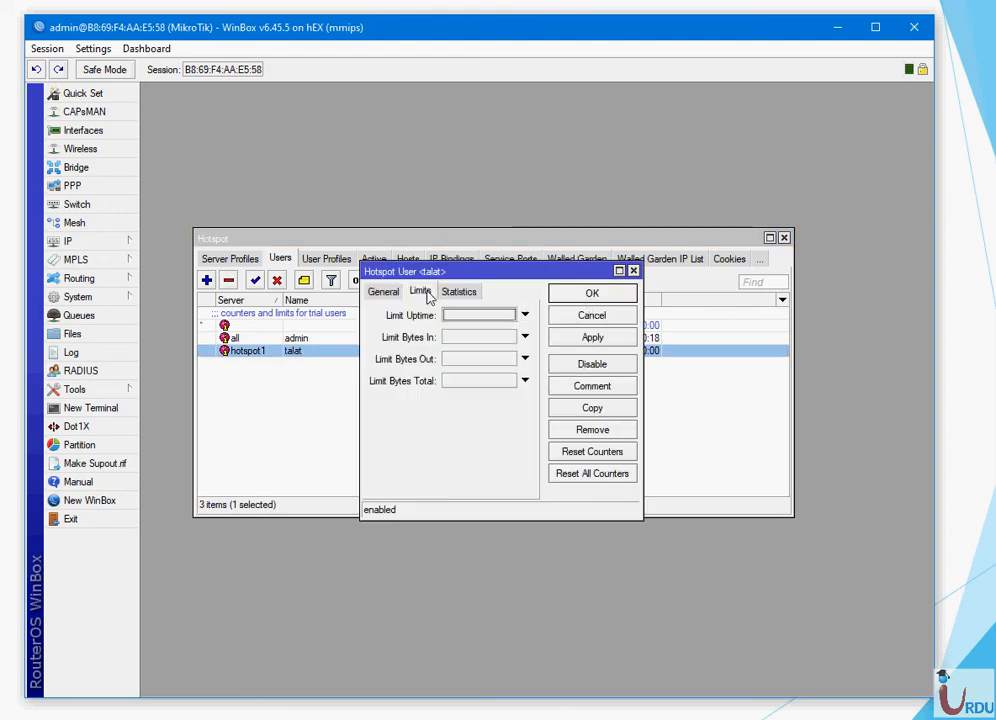
pyautogui.click(524, 316)
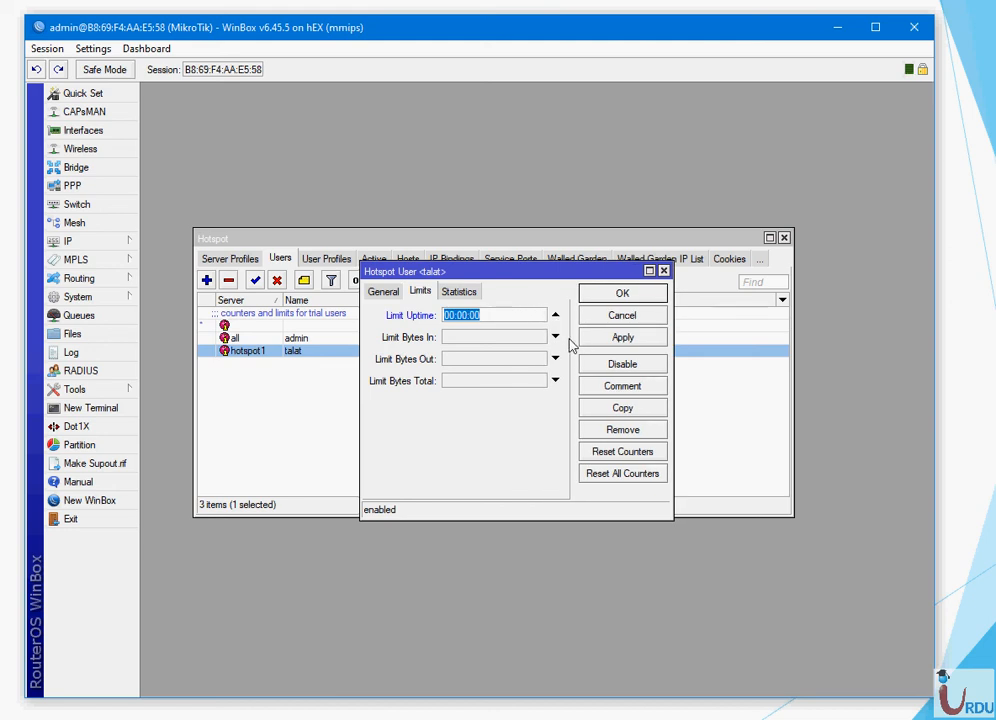
pyautogui.click(555, 337)
pyautogui.write('1')
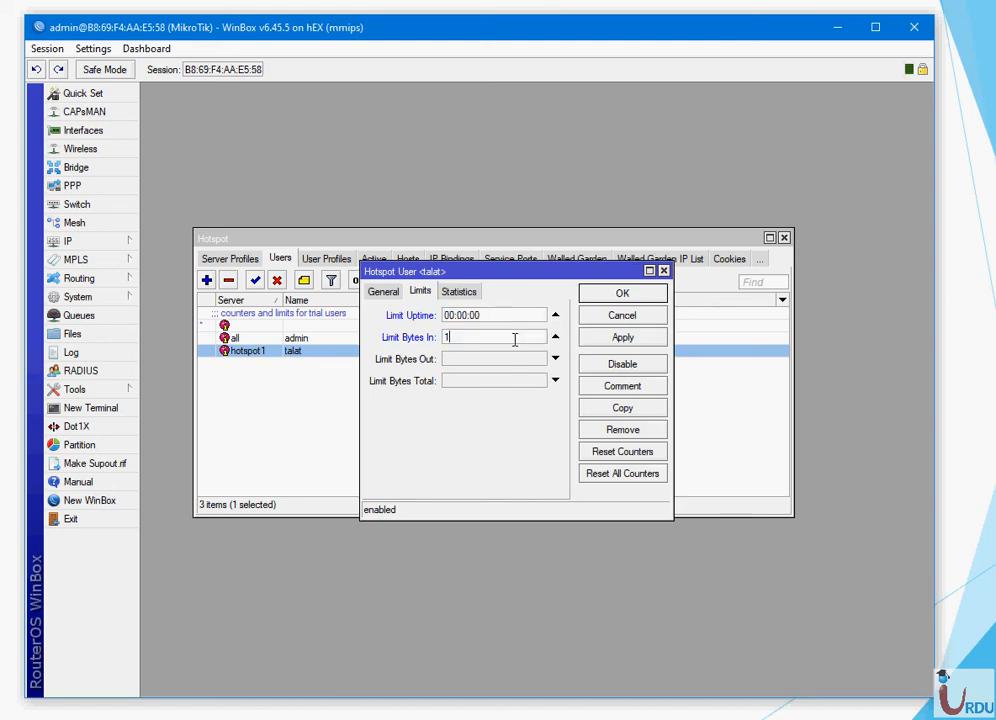
pyautogui.write('m')
pyautogui.press('BackSpace')
pyautogui.write('1025')
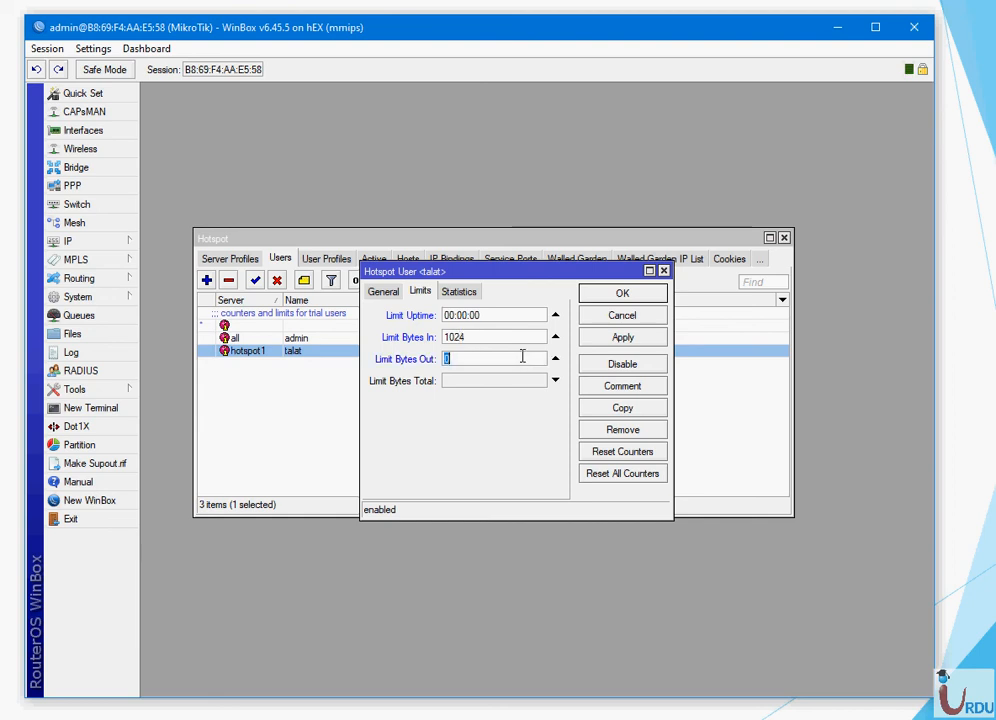
pyautogui.click(522, 356)
pyautogui.write('1024')
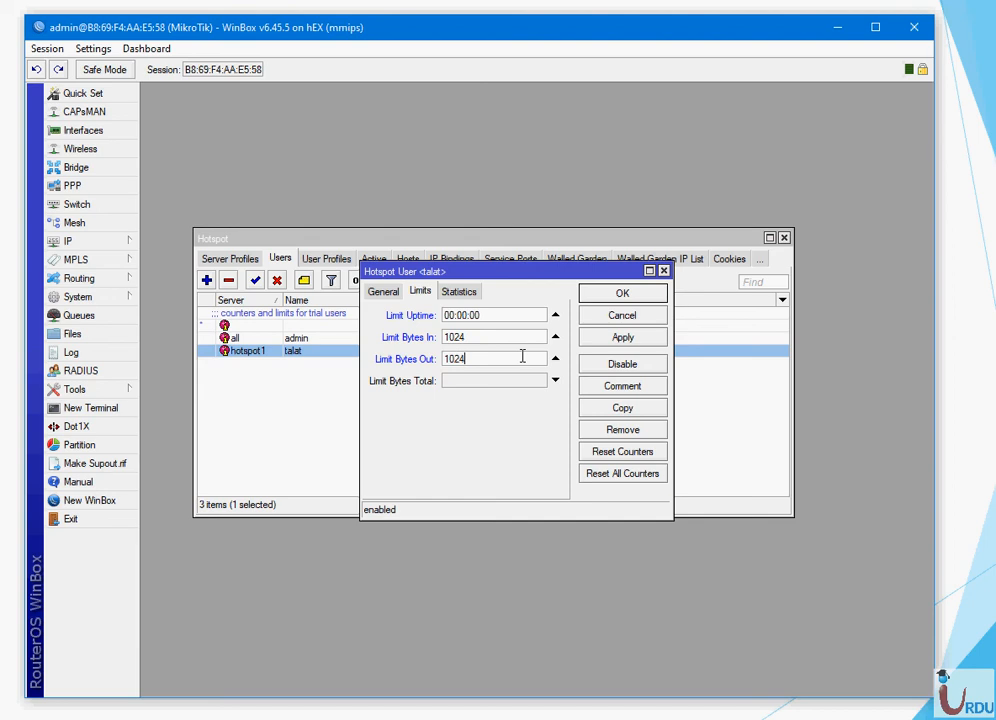
pyautogui.click(626, 340)
pyautogui.click(626, 295)
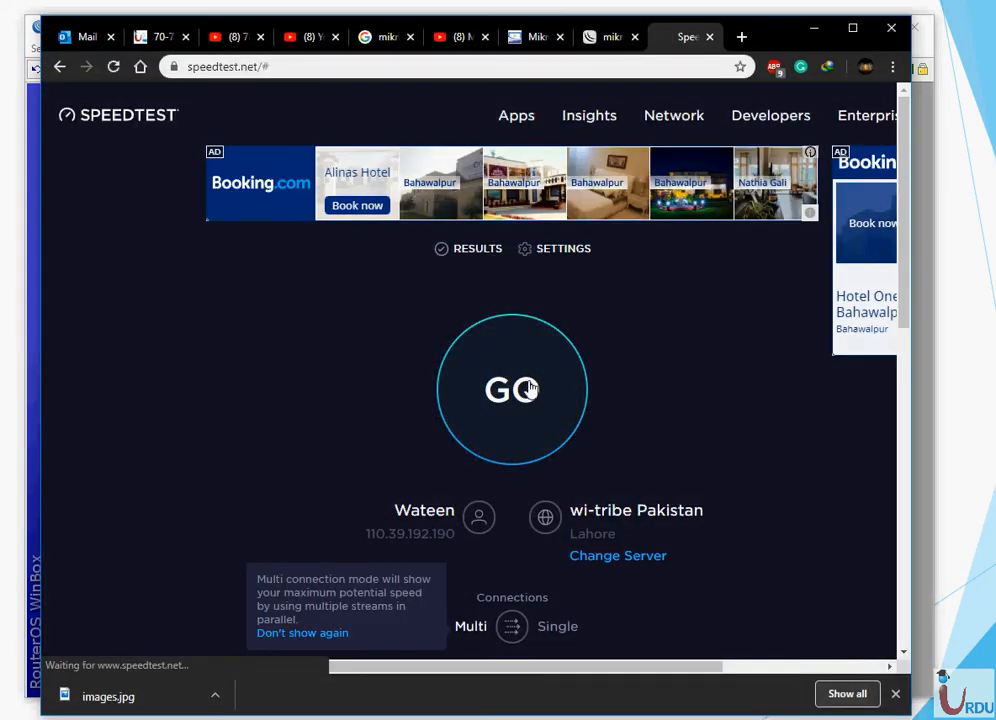
# - Run another Speedtest.net test reaching about 56 Mbps download, then close the tab and minimize Chrome
pyautogui.click(531, 388)
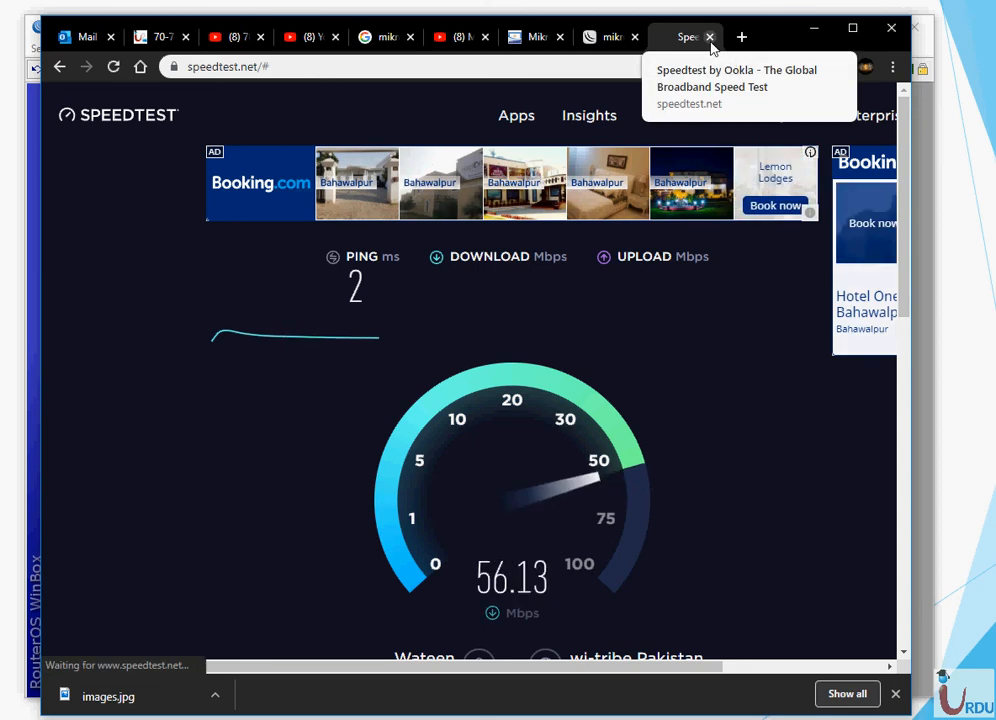
pyautogui.click(710, 37)
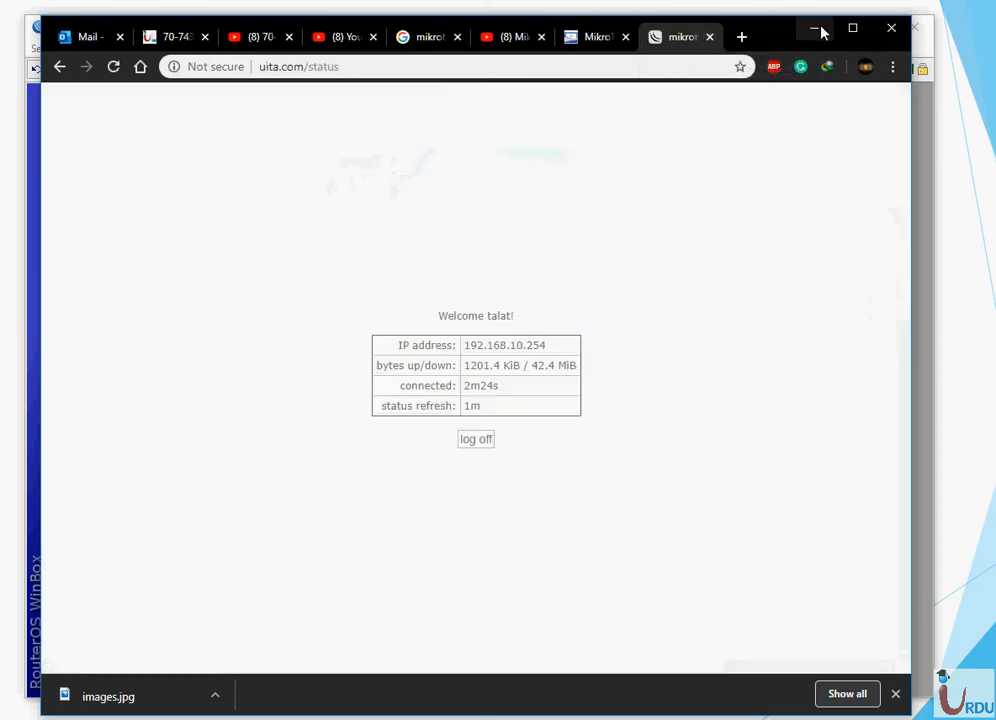
pyautogui.click(815, 28)
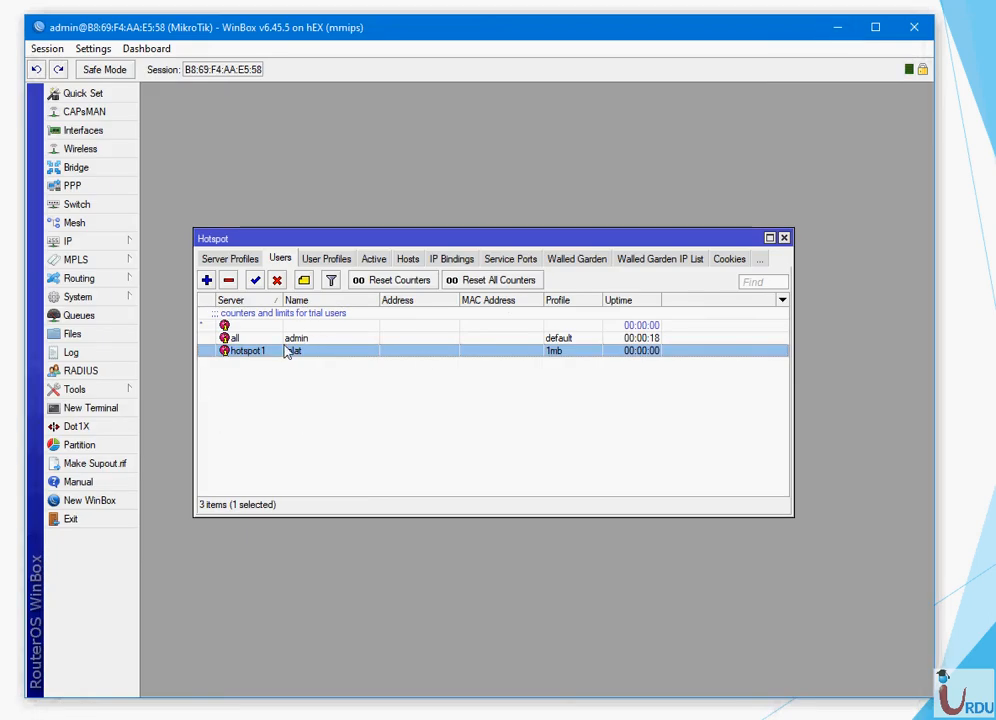
# - Edit the 1mb profile's Rate Limit from 1/1 to 1m/1m and apply it
pyautogui.click(324, 260)
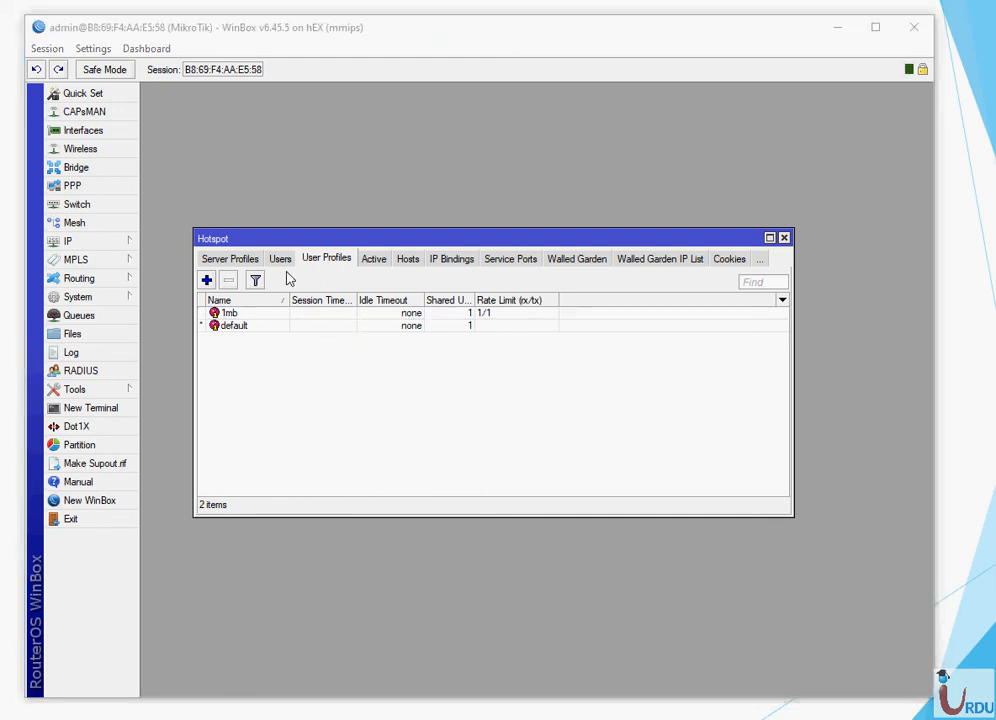
pyautogui.doubleClick(229, 313)
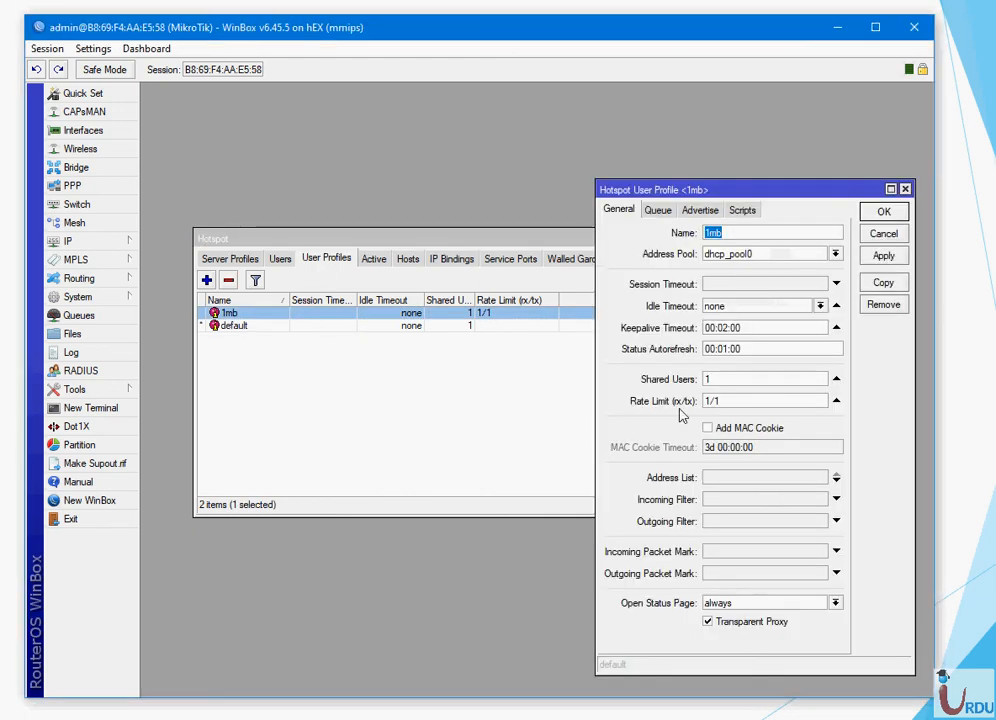
pyautogui.click(710, 400)
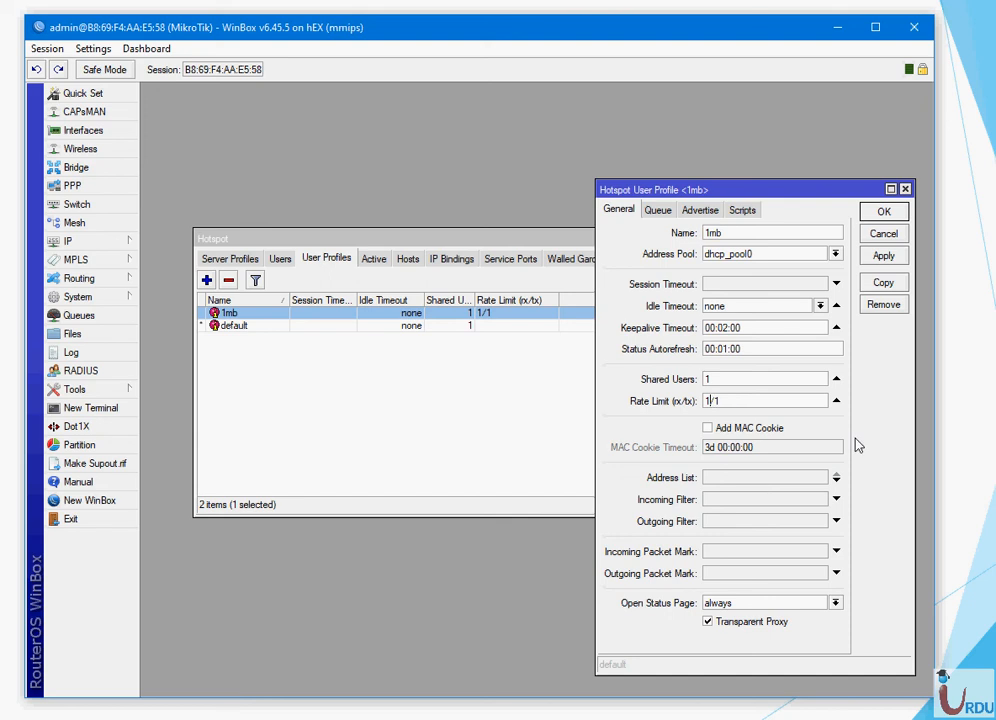
pyautogui.write('m')
pyautogui.press('End')
pyautogui.write('m')
pyautogui.click(883, 257)
pyautogui.click(882, 218)
pyautogui.click(505, 423)
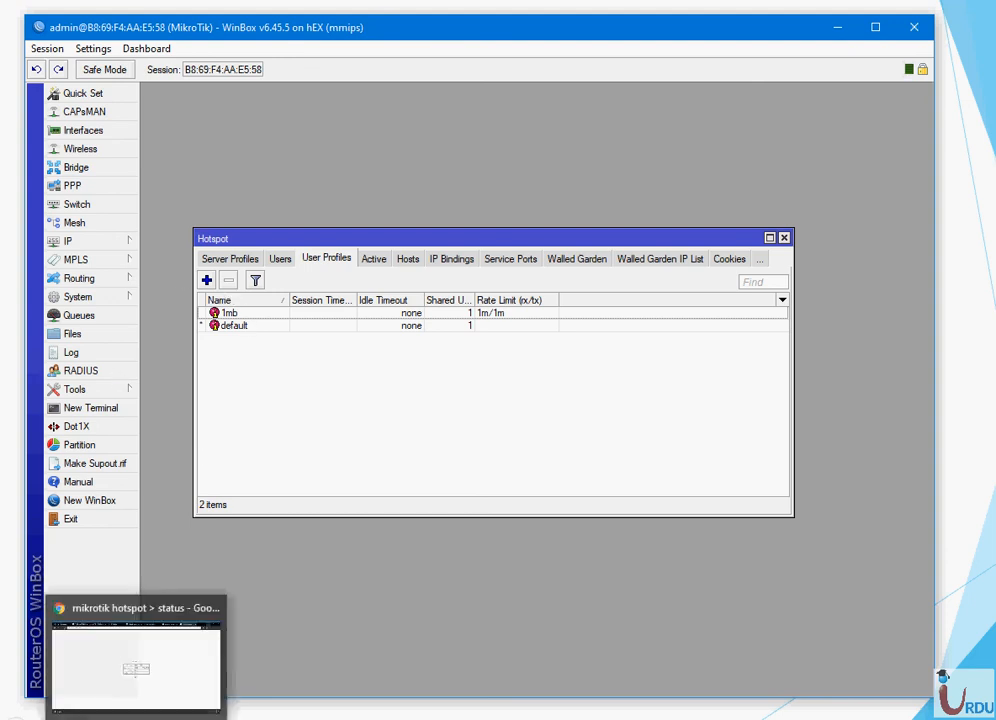
# - Clear the 1024 Limit Bytes In and Out on the hotspot user, then apply and save
pyautogui.click(280, 258)
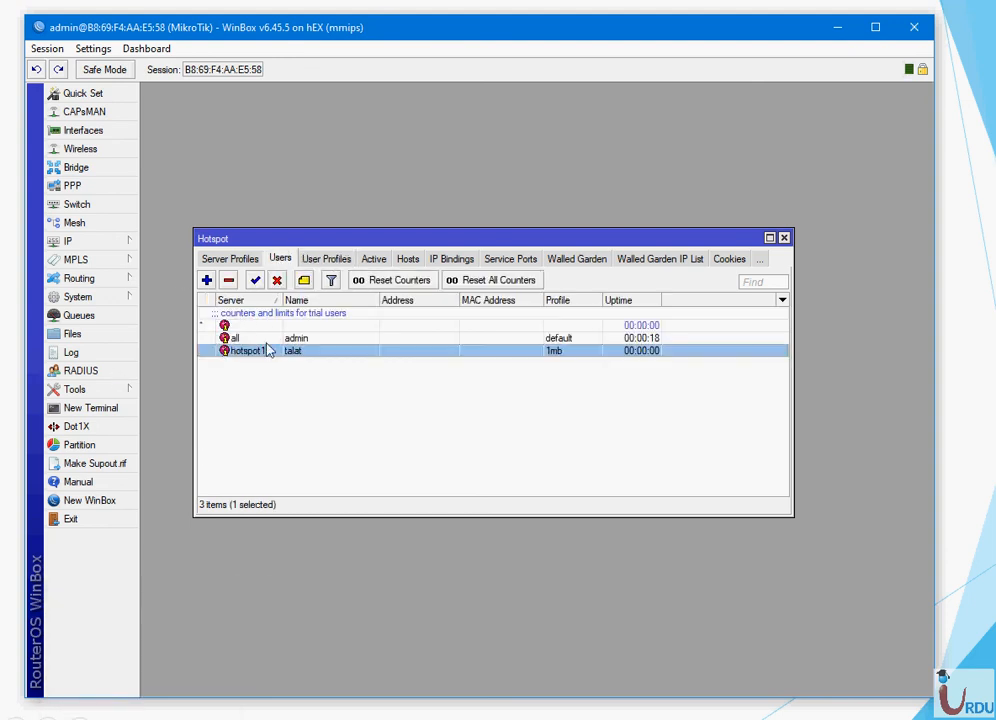
pyautogui.doubleClick(265, 354)
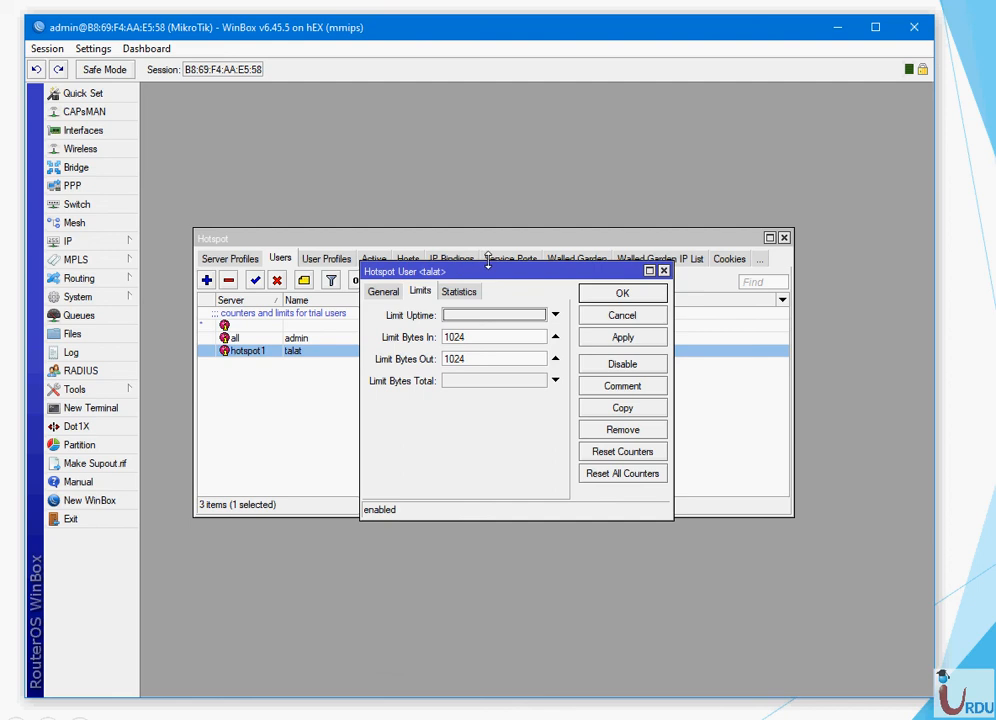
pyautogui.click(555, 338)
pyautogui.click(555, 359)
pyautogui.click(638, 338)
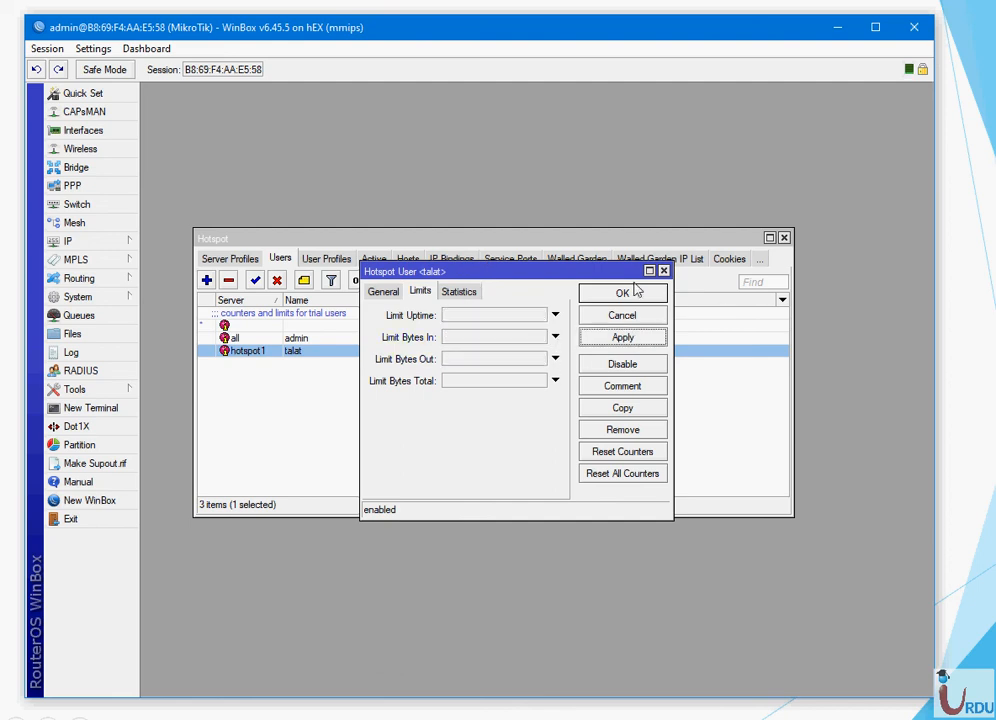
pyautogui.click(634, 295)
pyautogui.click(396, 436)
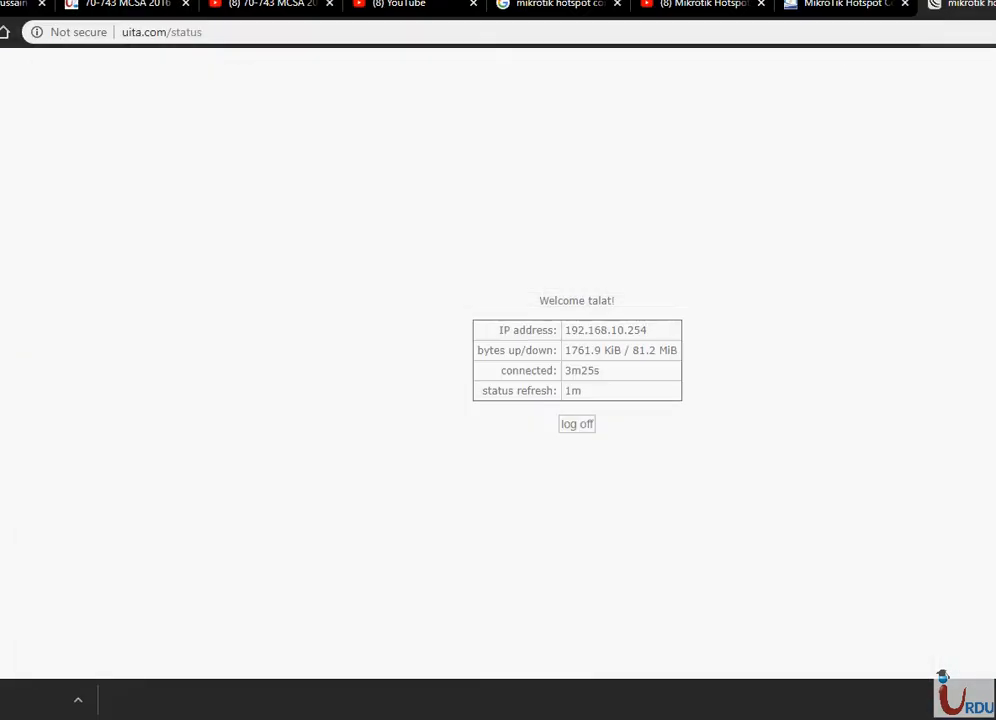
# - Search 'speed test' in a new Chrome tab and open Speedtest by Ookla
pyautogui.hotkey('ctrl', 't')
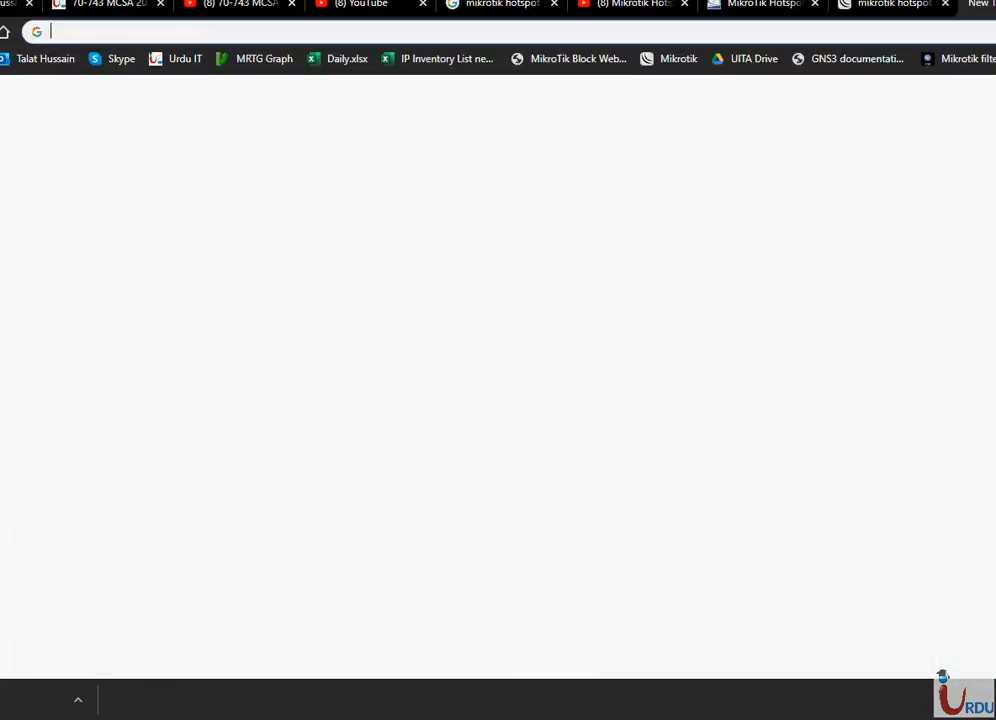
pyautogui.write('spp')
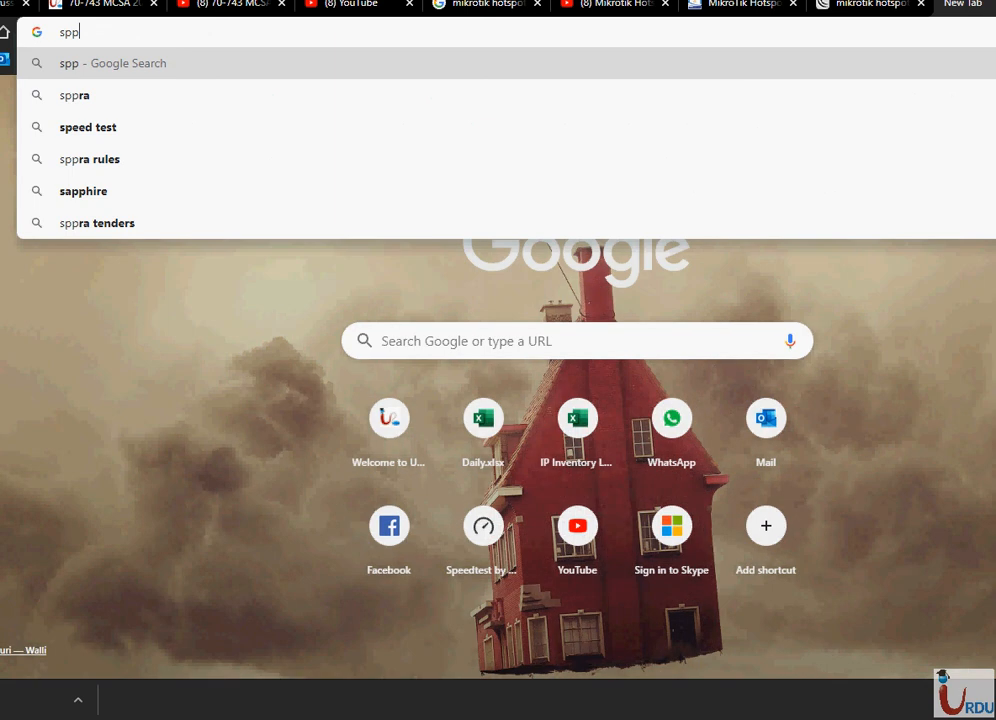
pyautogui.press('BackSpace')
pyautogui.press('Down')
pyautogui.press('Return')
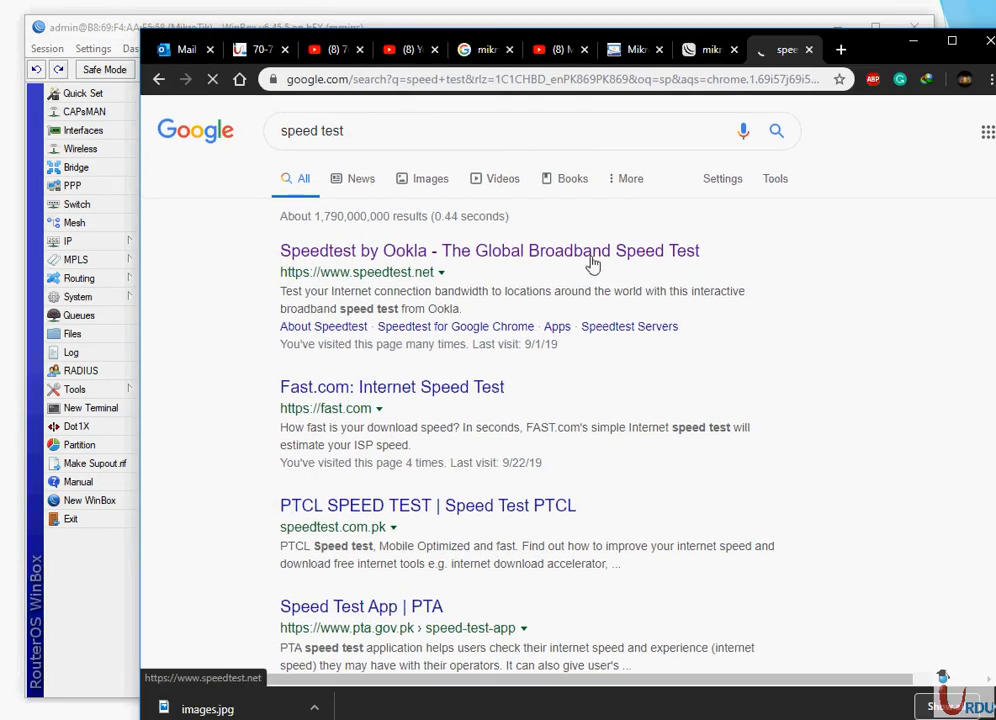
pyautogui.click(354, 203)
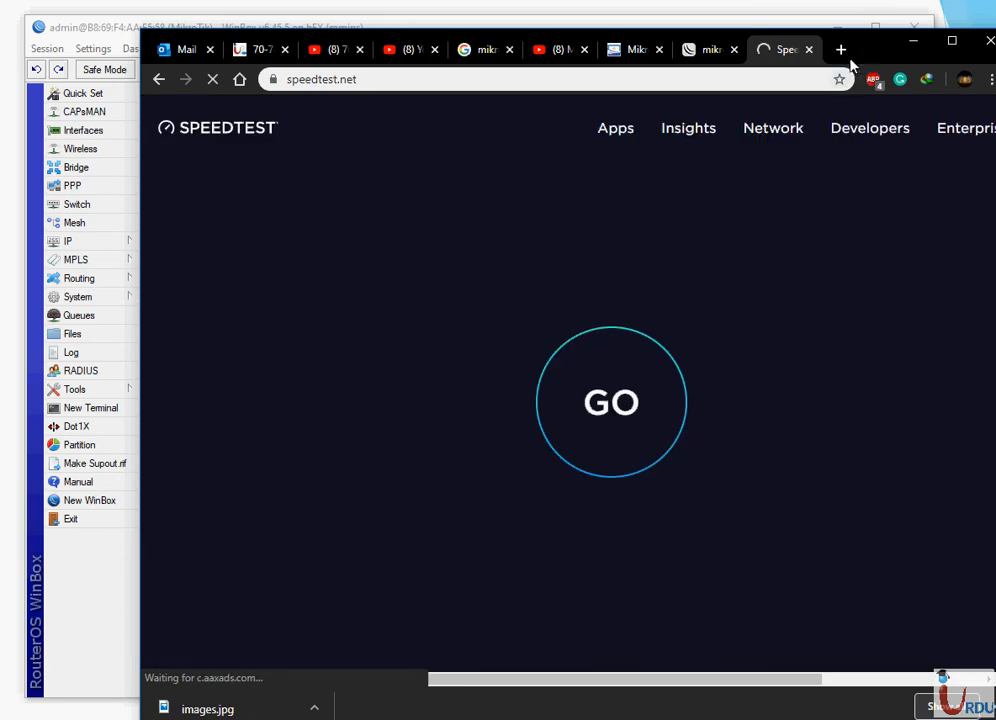
# - Run the speed test, which reads about 51 Mbps, then close the Speedtest tab
pyautogui.click(618, 422)
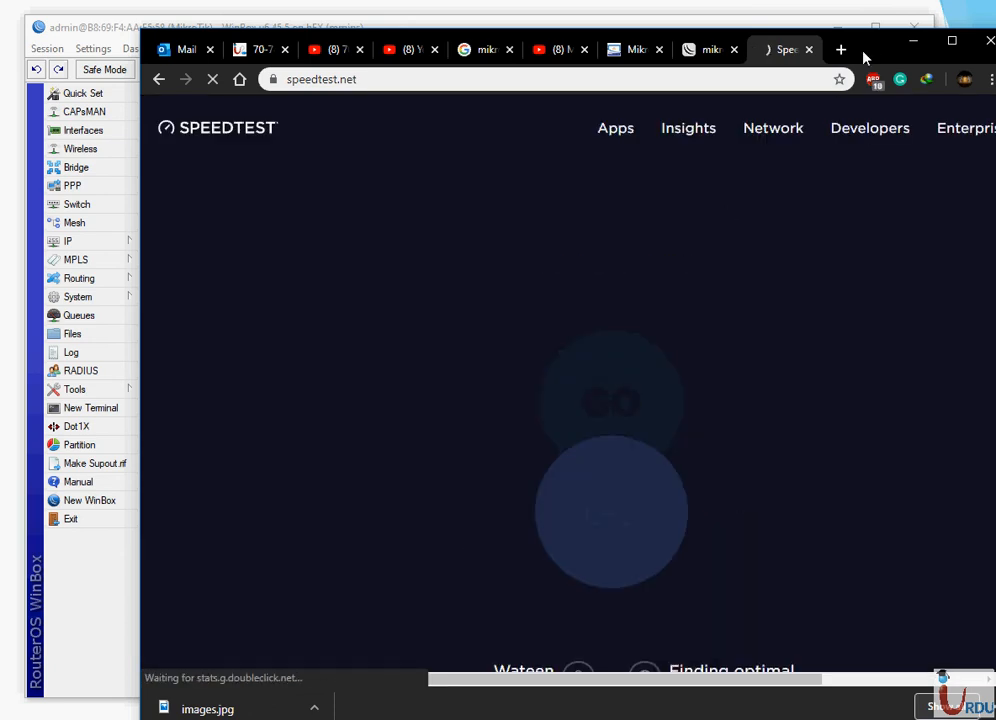
pyautogui.moveTo(864, 46); pyautogui.dragTo(826, 42)
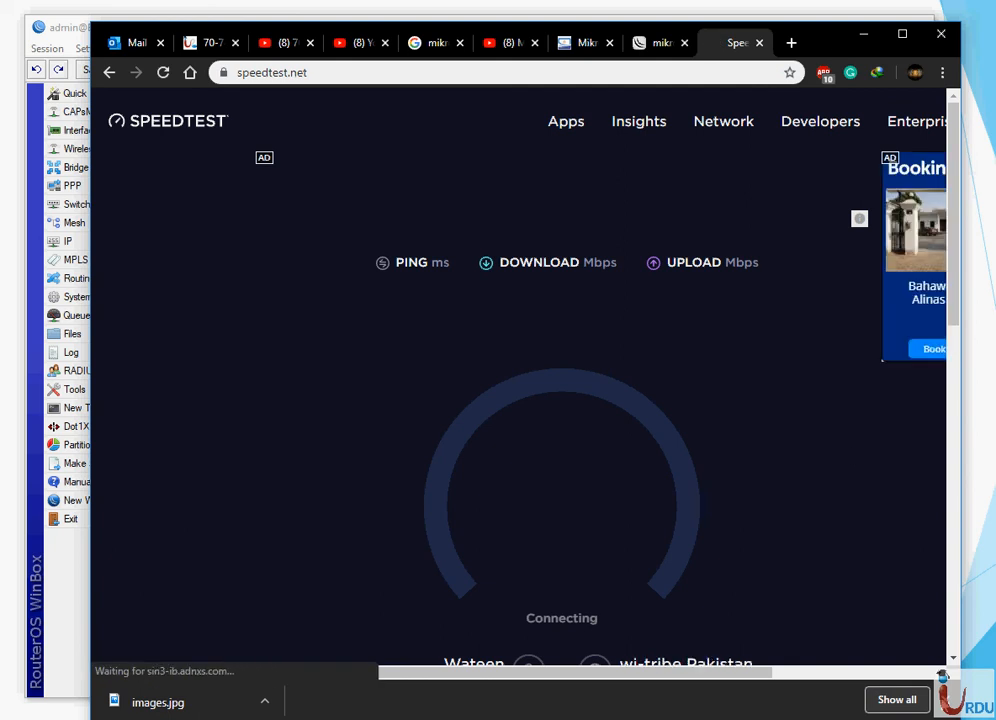
pyautogui.click(943, 700)
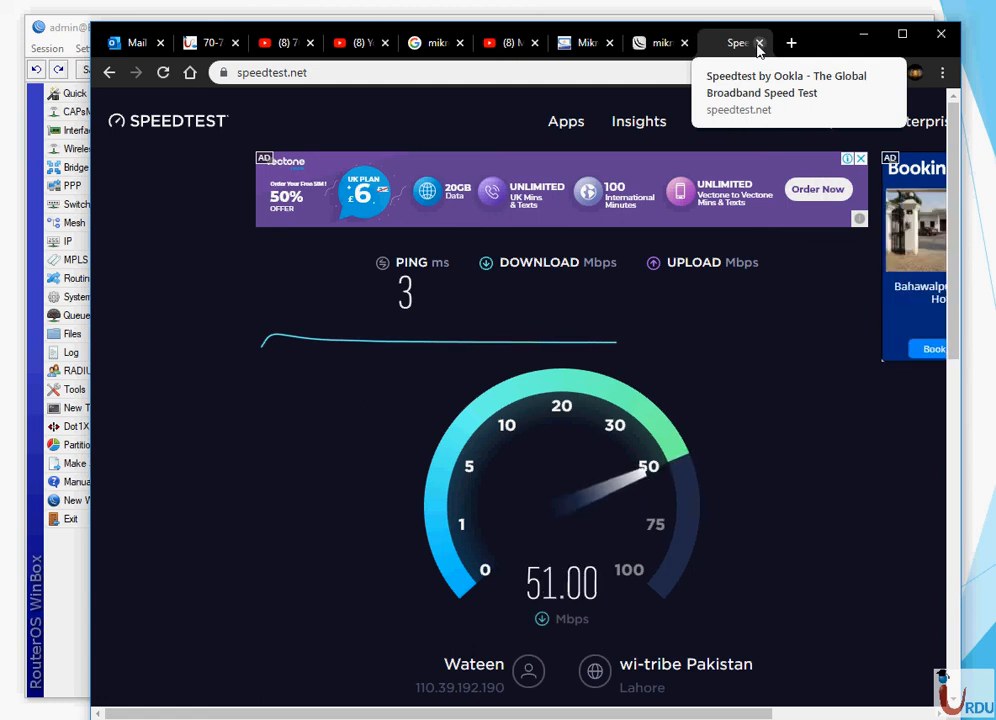
pyautogui.click(759, 44)
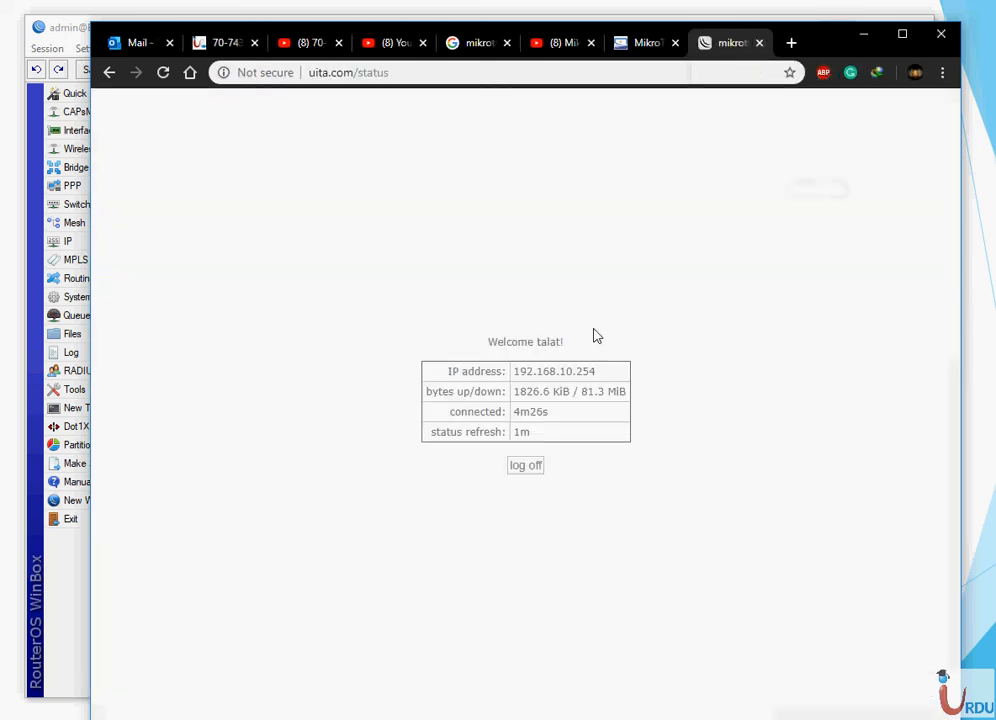
# - Log off the hotspot portal, log back in with the user's credentials, and minimize Chrome
pyautogui.click(533, 466)
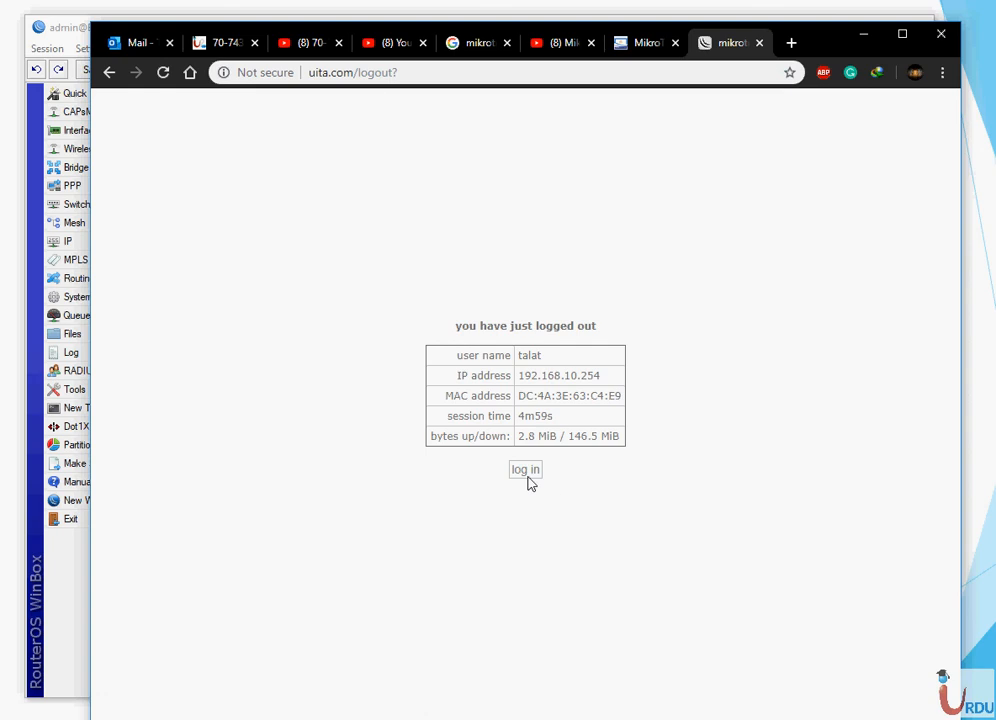
pyautogui.click(527, 476)
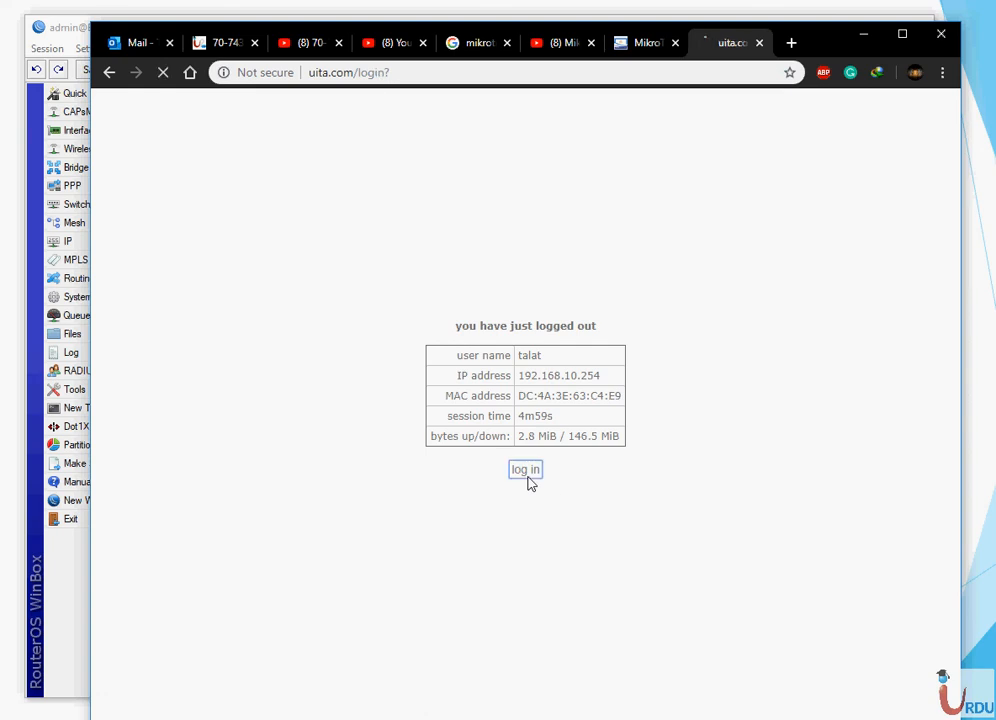
pyautogui.write('talat')
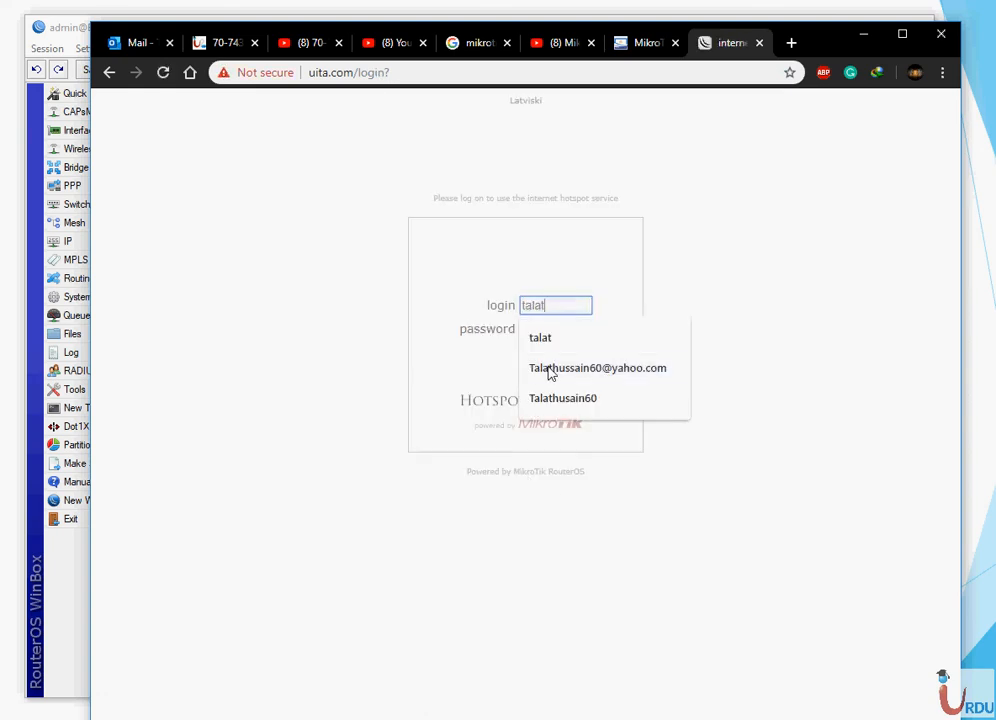
pyautogui.press('Tab')
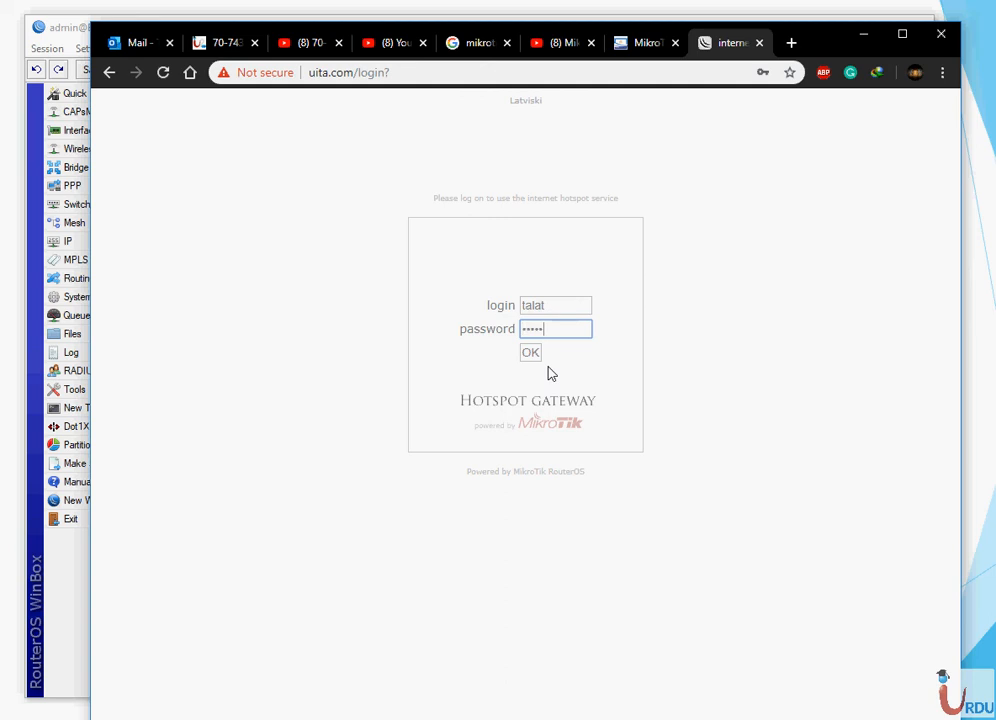
pyautogui.press('Return')
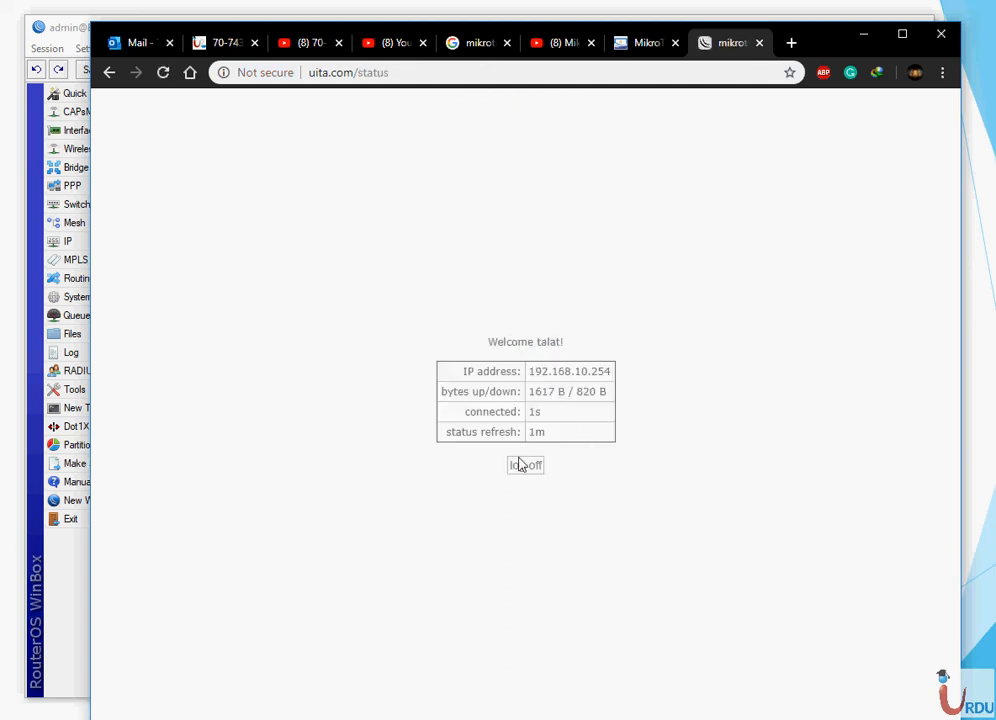
pyautogui.click(866, 35)
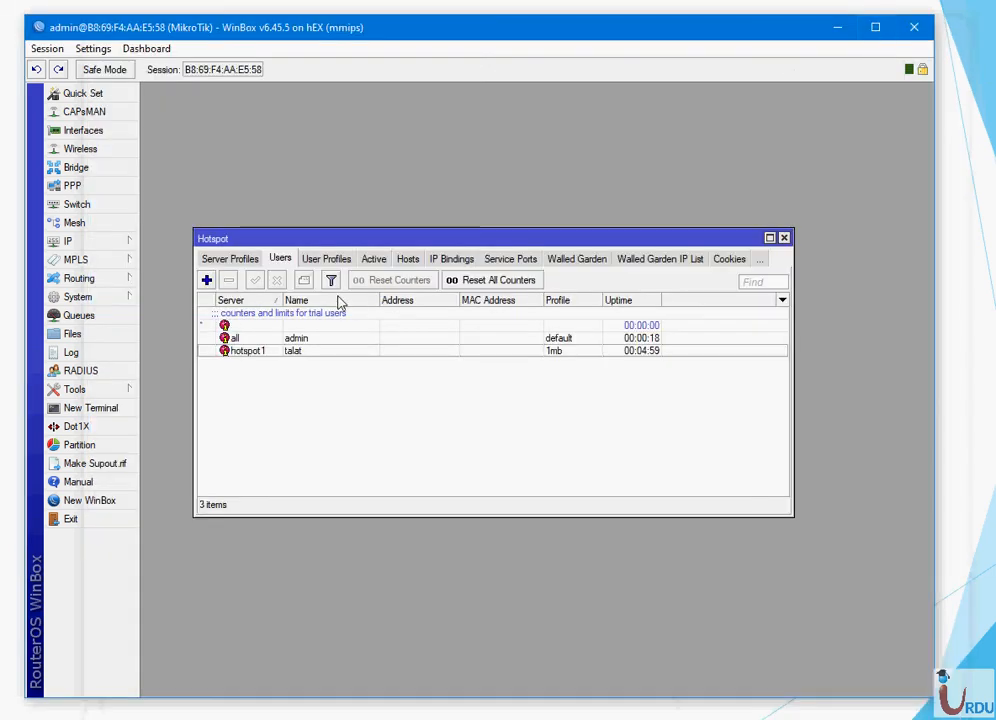
# - Remove the user's session from the Hotspot Active list
pyautogui.click(374, 260)
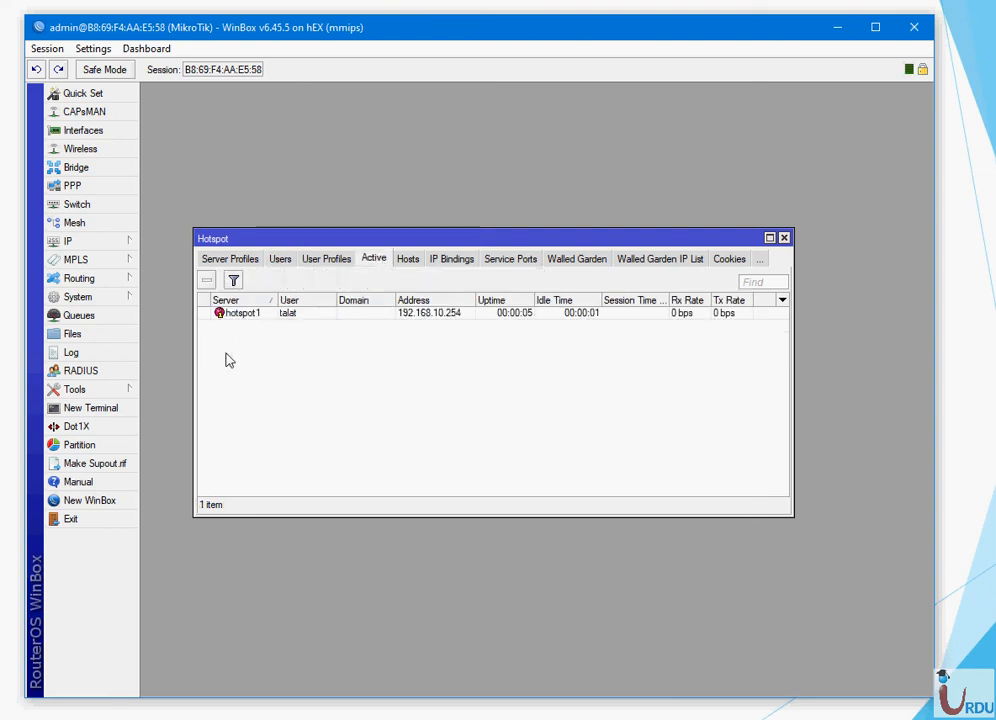
pyautogui.click(238, 314)
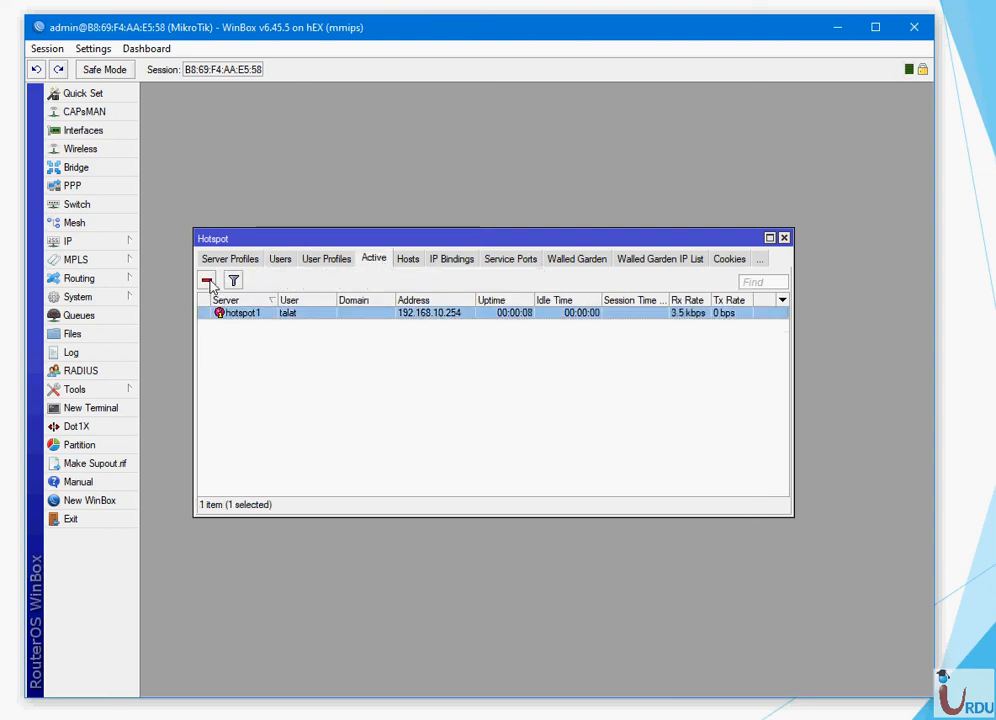
pyautogui.click(206, 281)
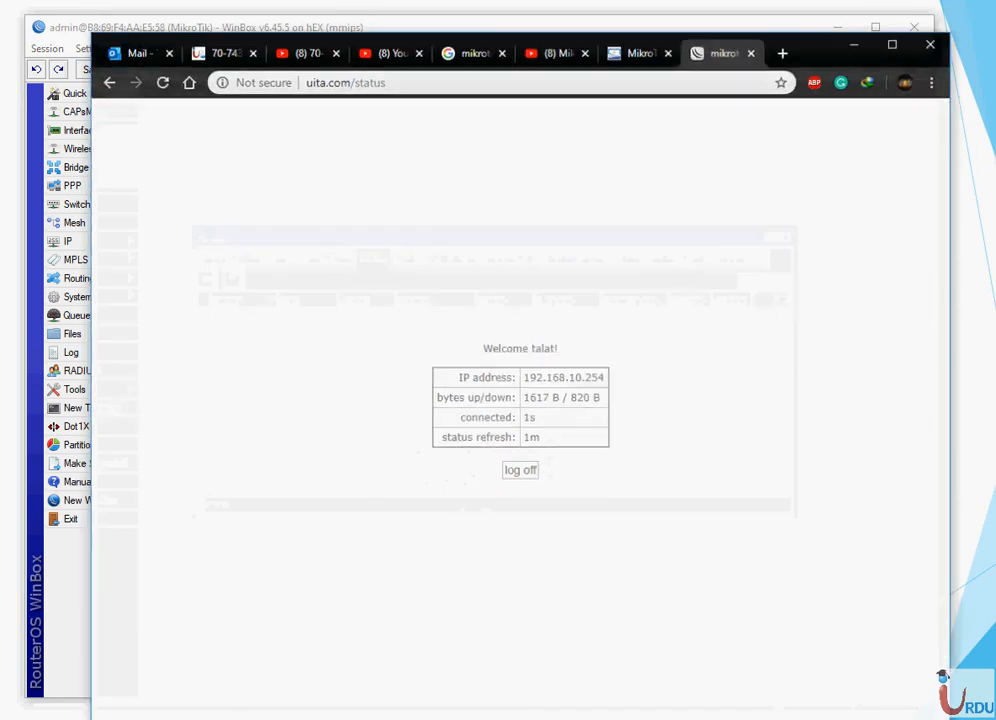
# - Log the user back in through the portal with their password and confirm the new Active session
pyautogui.click(538, 468)
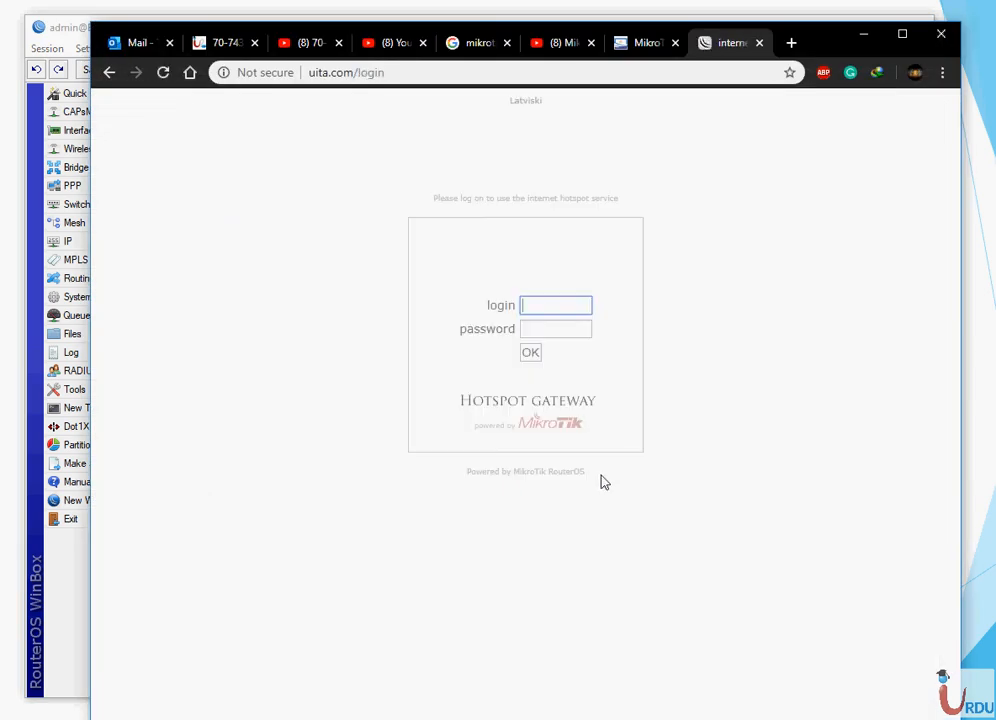
pyautogui.write('talat')
pyautogui.press('Tab')
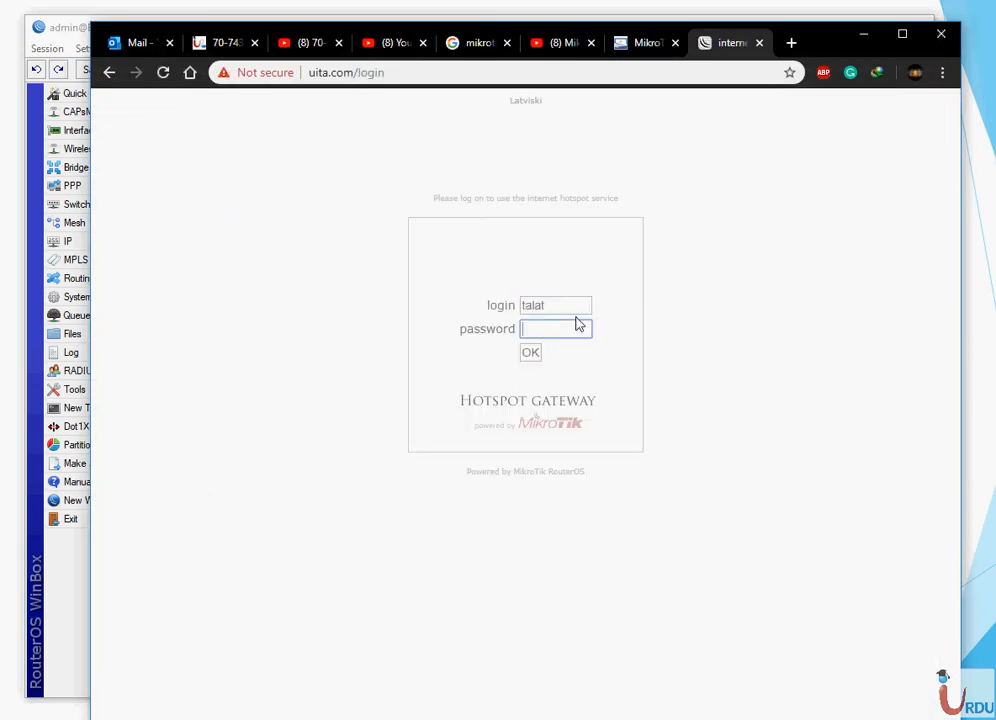
pyautogui.write('1')
pyautogui.press('Return')
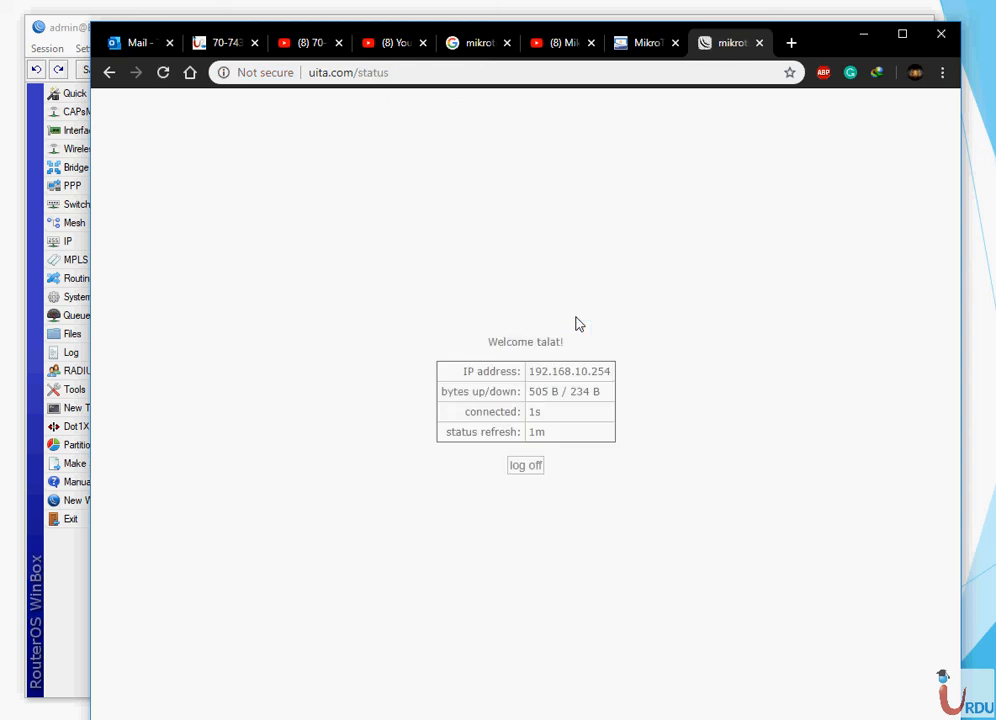
pyautogui.click(864, 35)
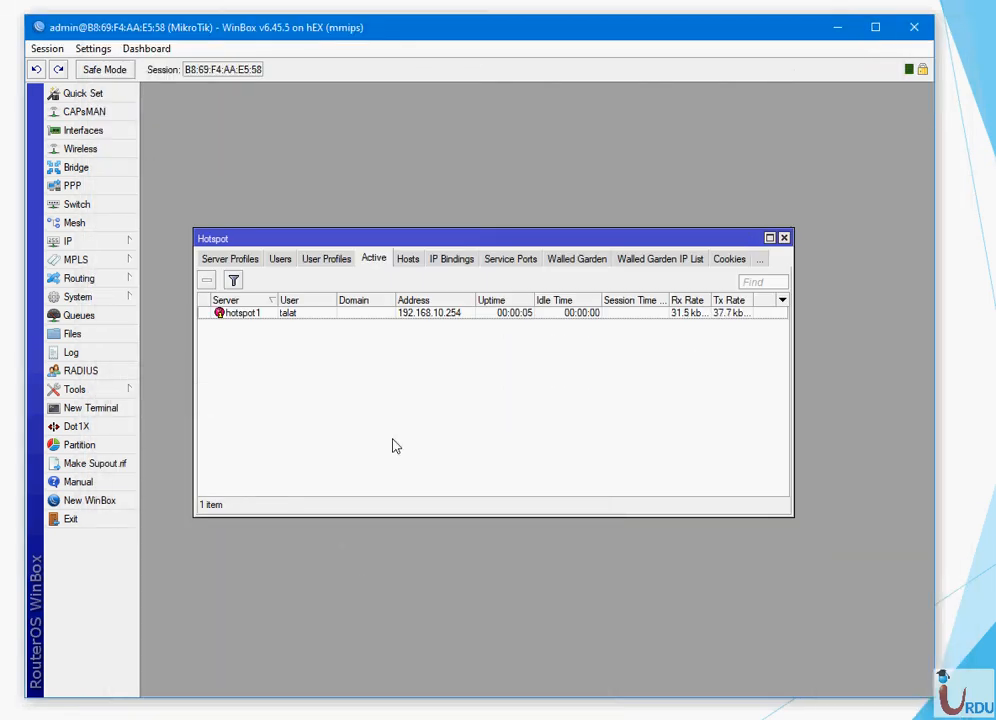
pyautogui.hotkey('alt', 'Tab')
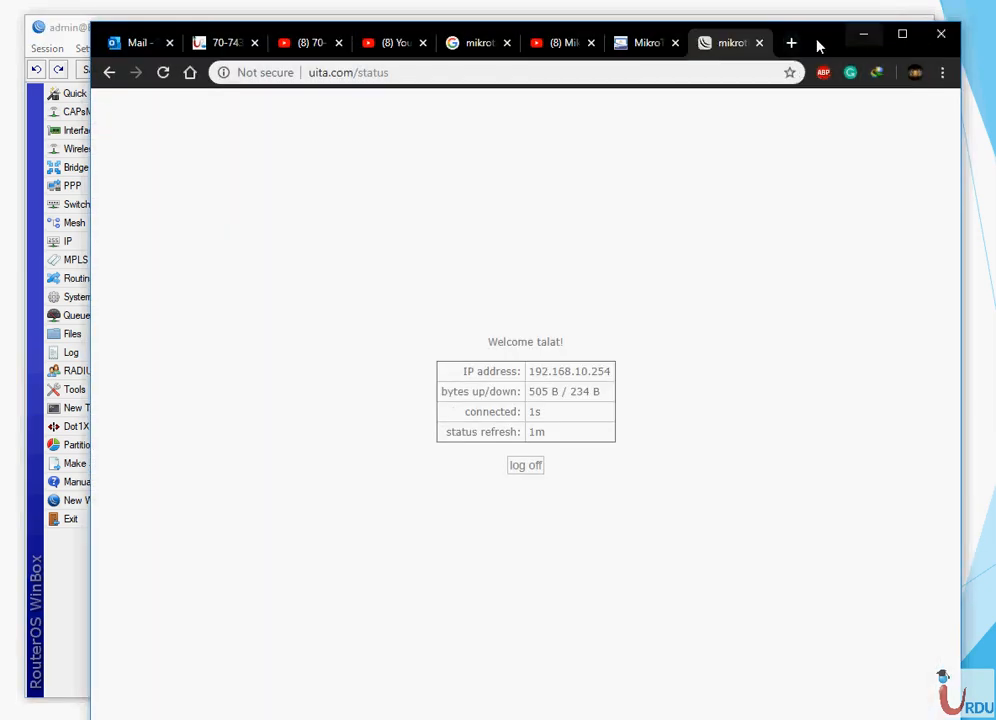
# - Run a speedtest.net test showing download capped near 0.95 Mbps, then close it and minimise Chrome
pyautogui.click(791, 43)
pyautogui.write('spw')
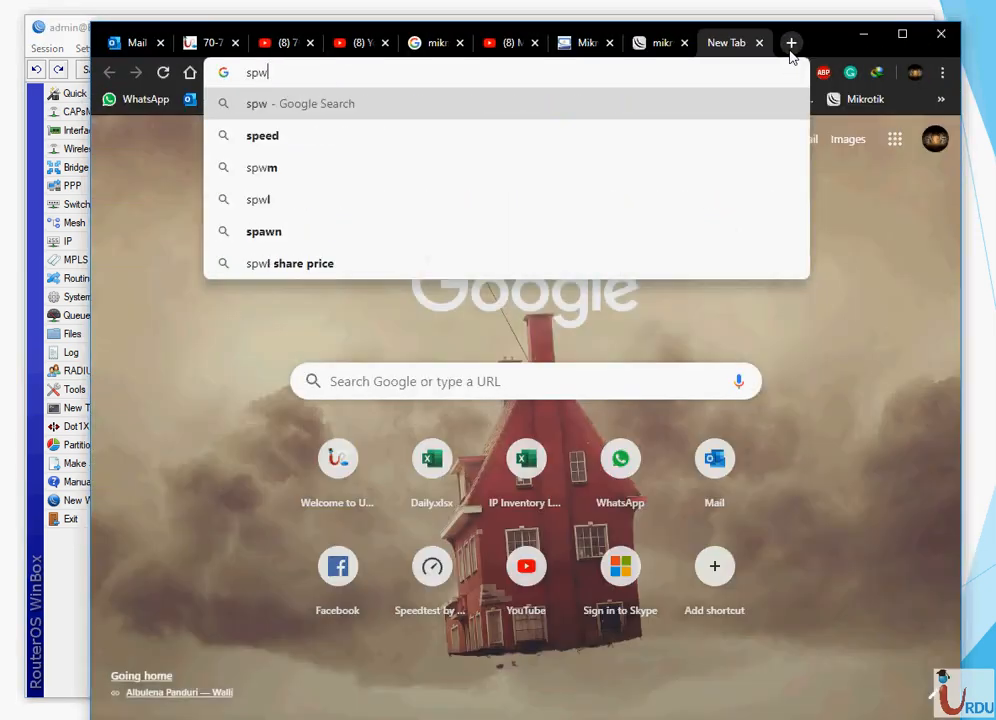
pyautogui.press('BackSpace')
pyautogui.write('e')
pyautogui.press('Return')
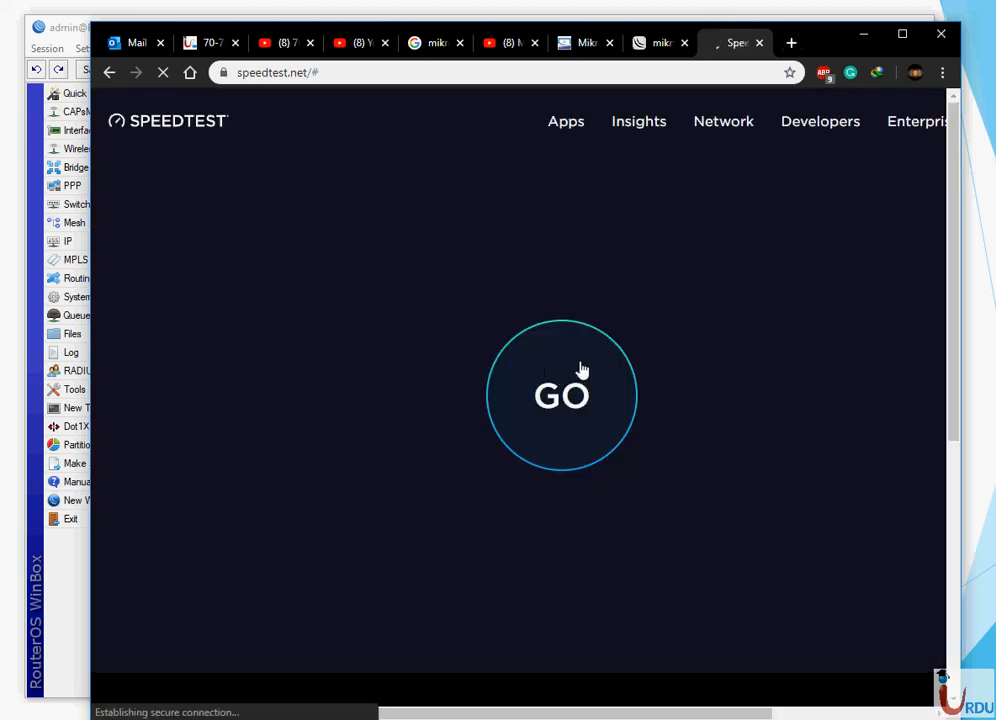
pyautogui.click(581, 370)
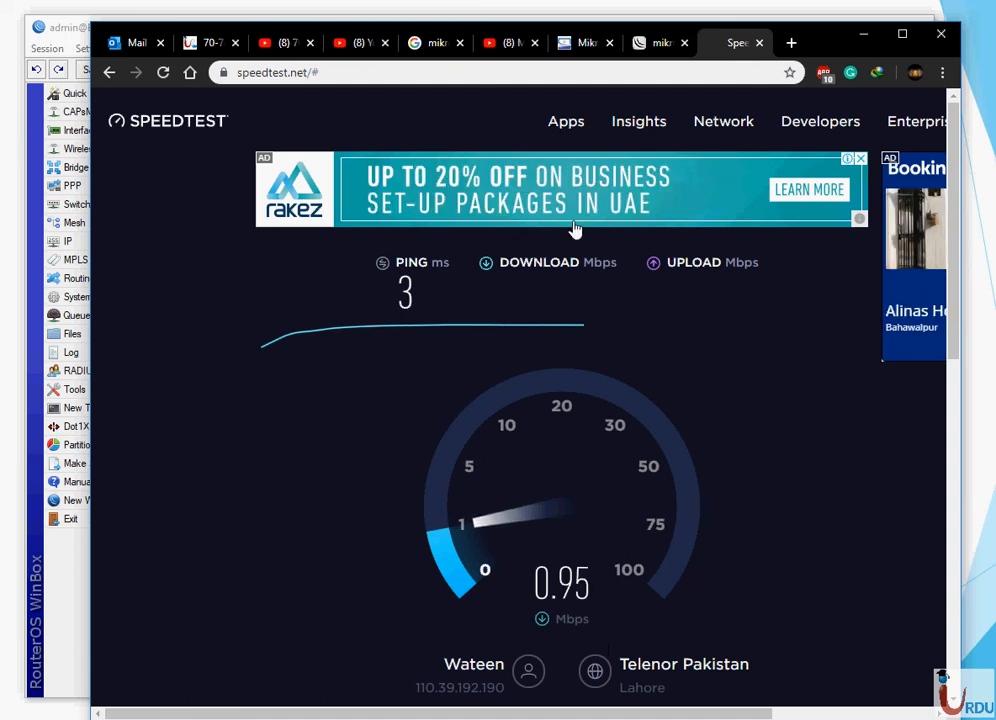
pyautogui.click(758, 45)
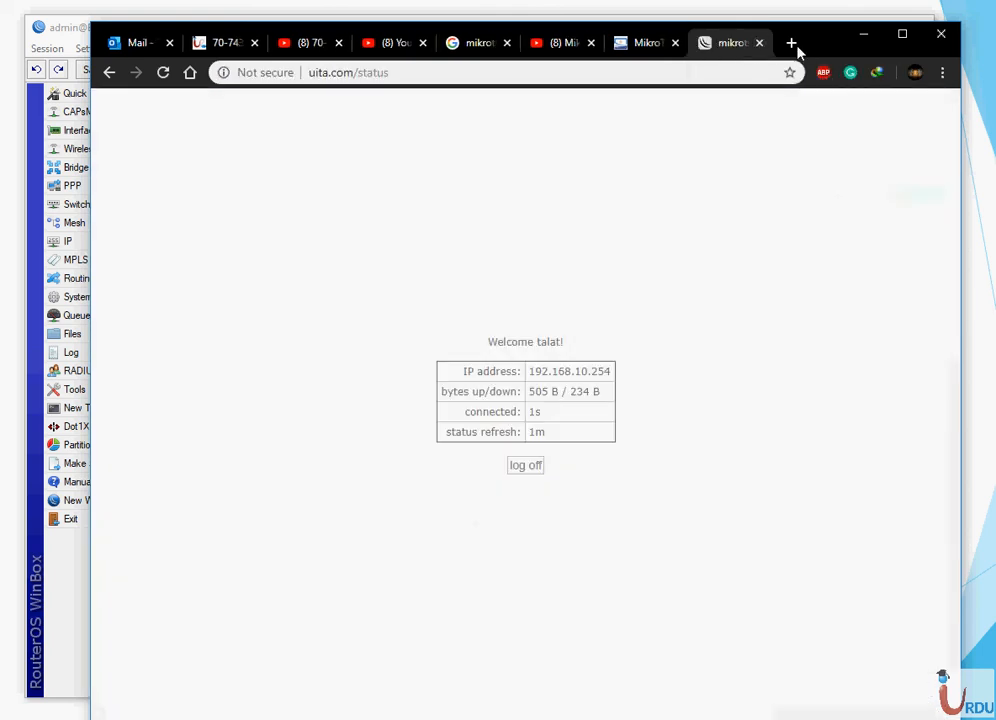
pyautogui.click(864, 38)
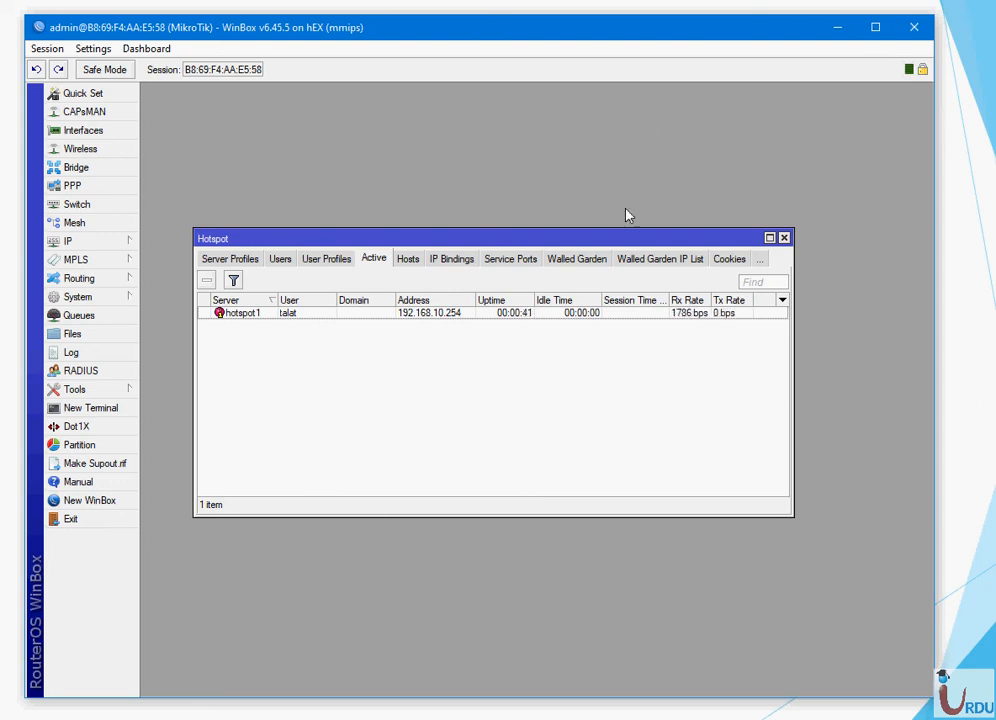
# - Review the Hosts and IP Bindings lists, discarding a new IP binding
pyautogui.click(407, 260)
pyautogui.click(453, 262)
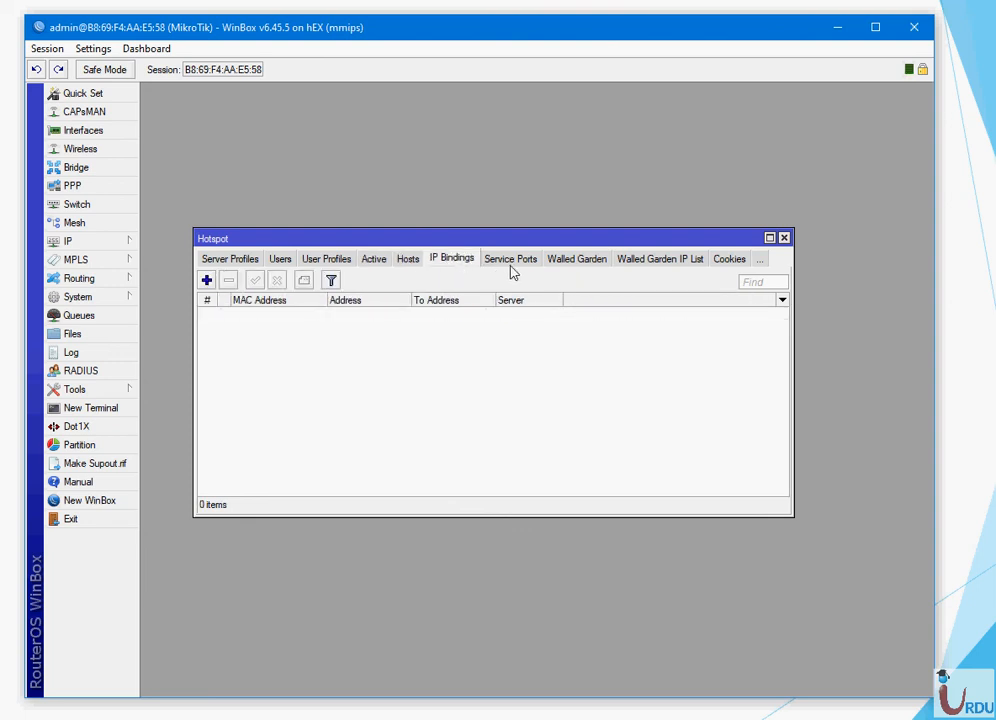
pyautogui.click(206, 280)
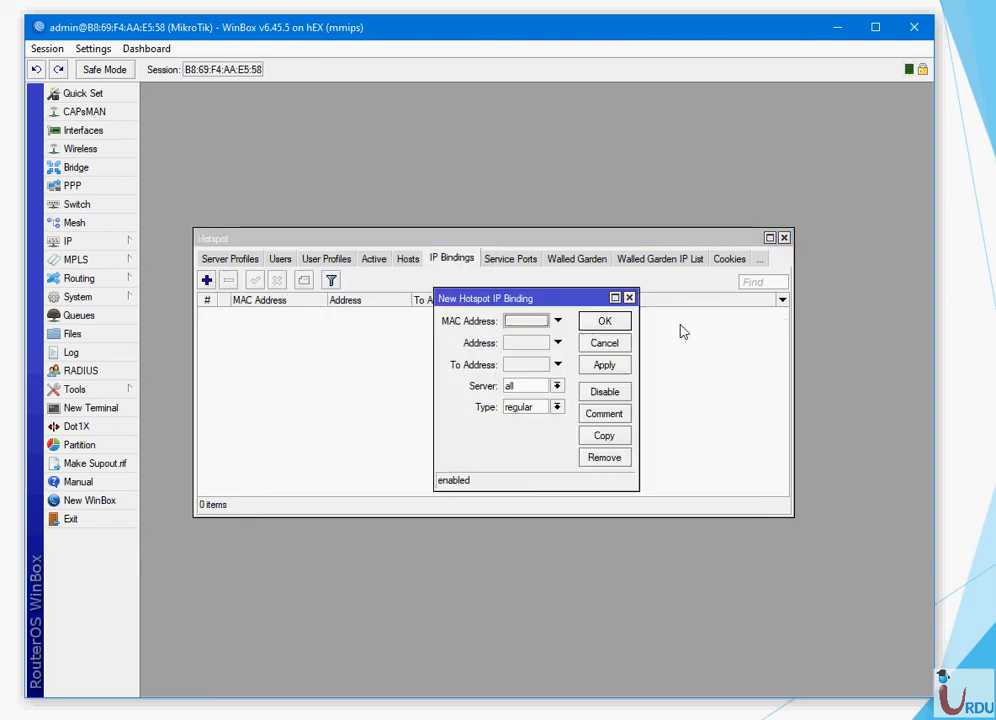
pyautogui.click(629, 298)
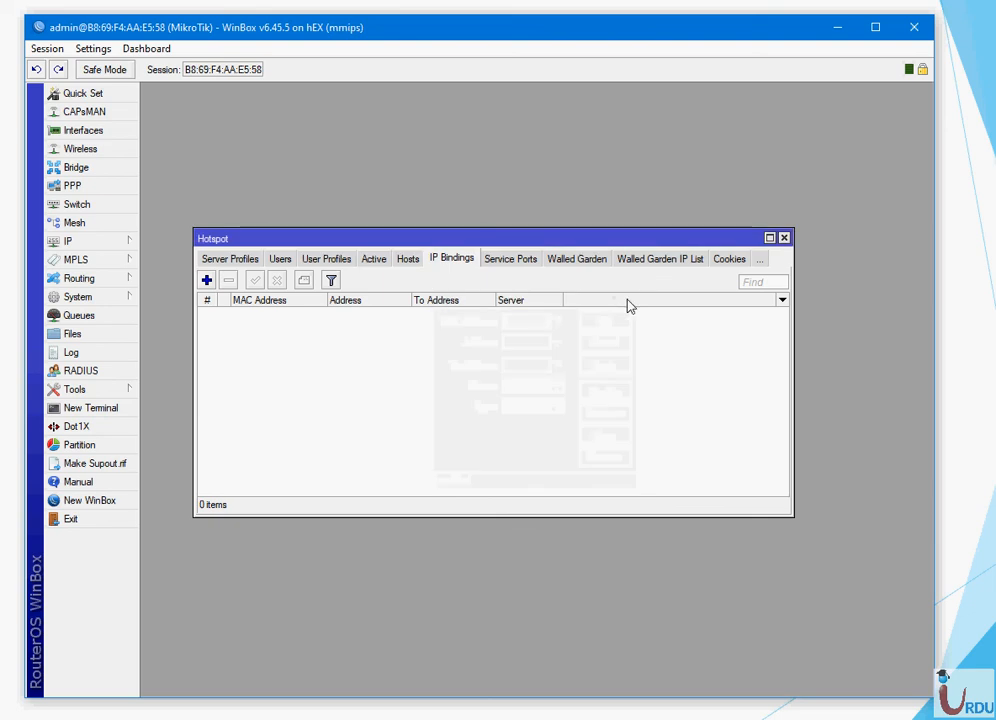
# - Disable the ftp entry under Service Ports
pyautogui.click(505, 260)
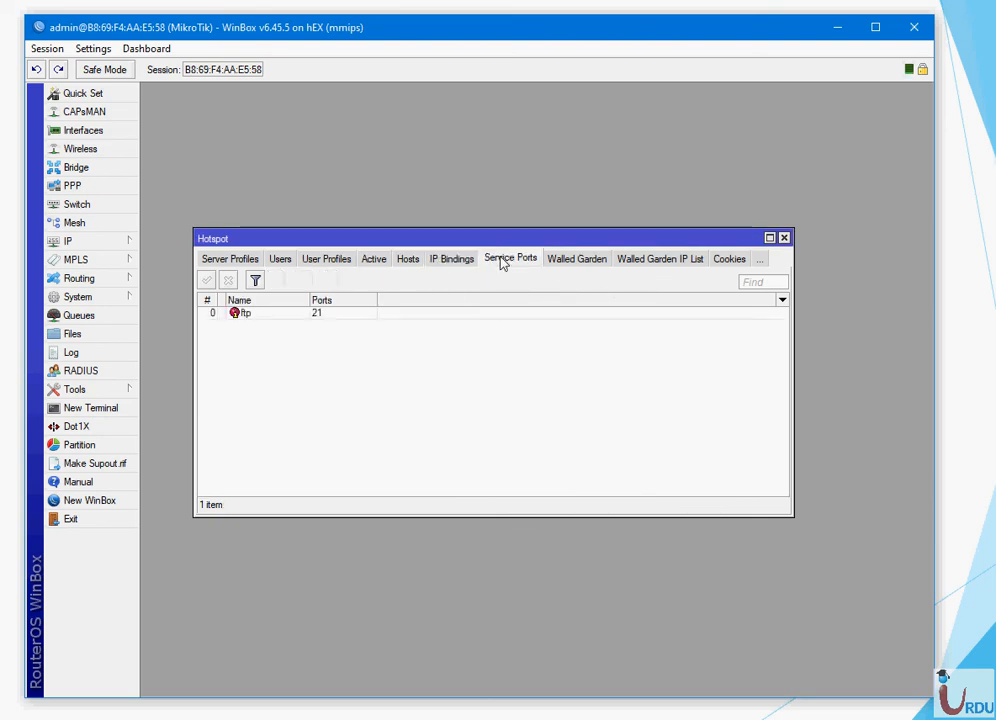
pyautogui.click(262, 321)
pyautogui.rightClick(261, 318)
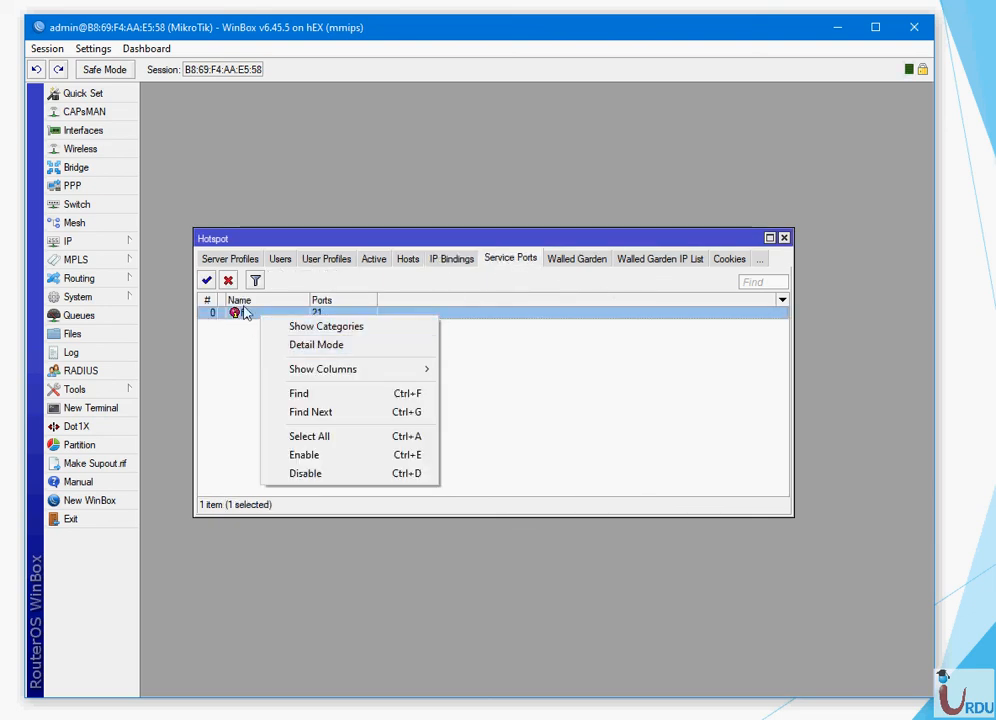
pyautogui.click(227, 281)
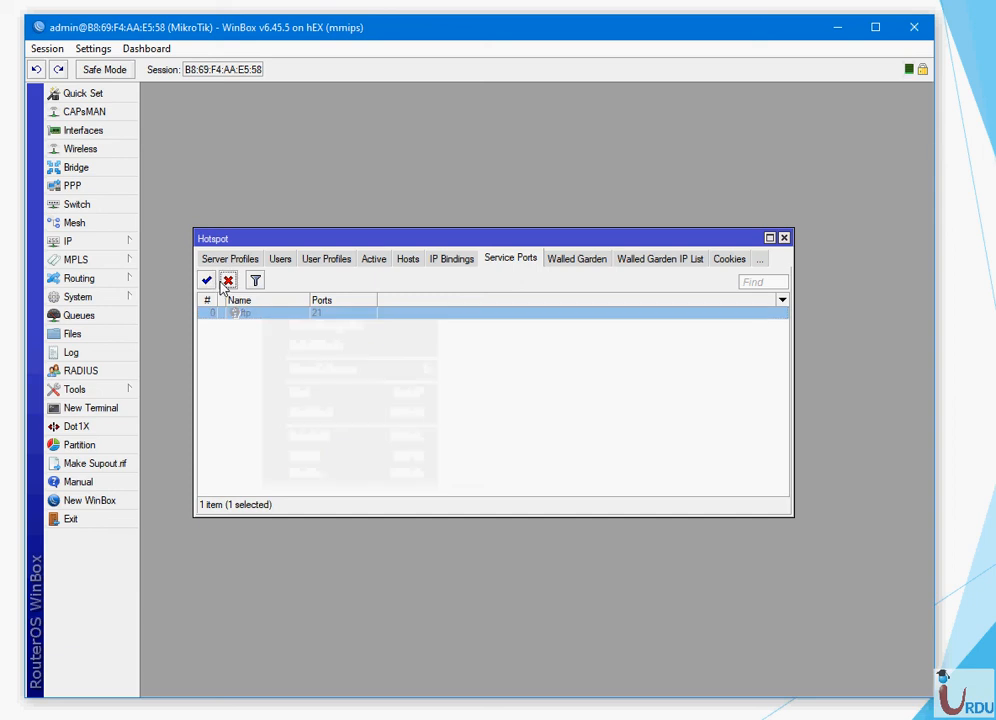
# - Add a new allow entry to the Walled Garden
pyautogui.click(586, 262)
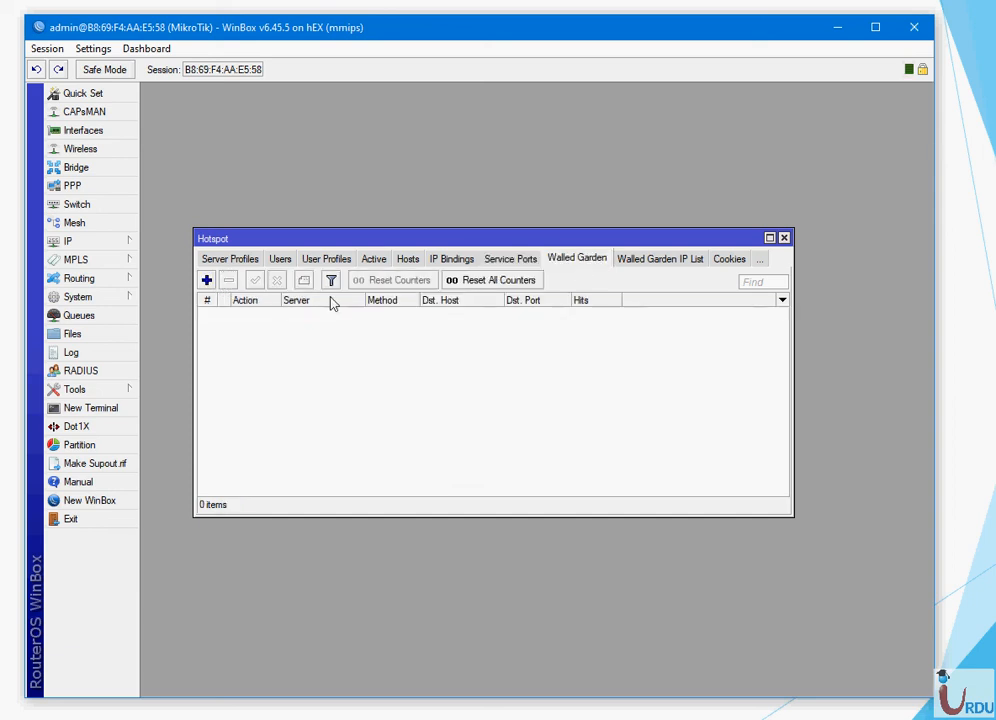
pyautogui.click(205, 281)
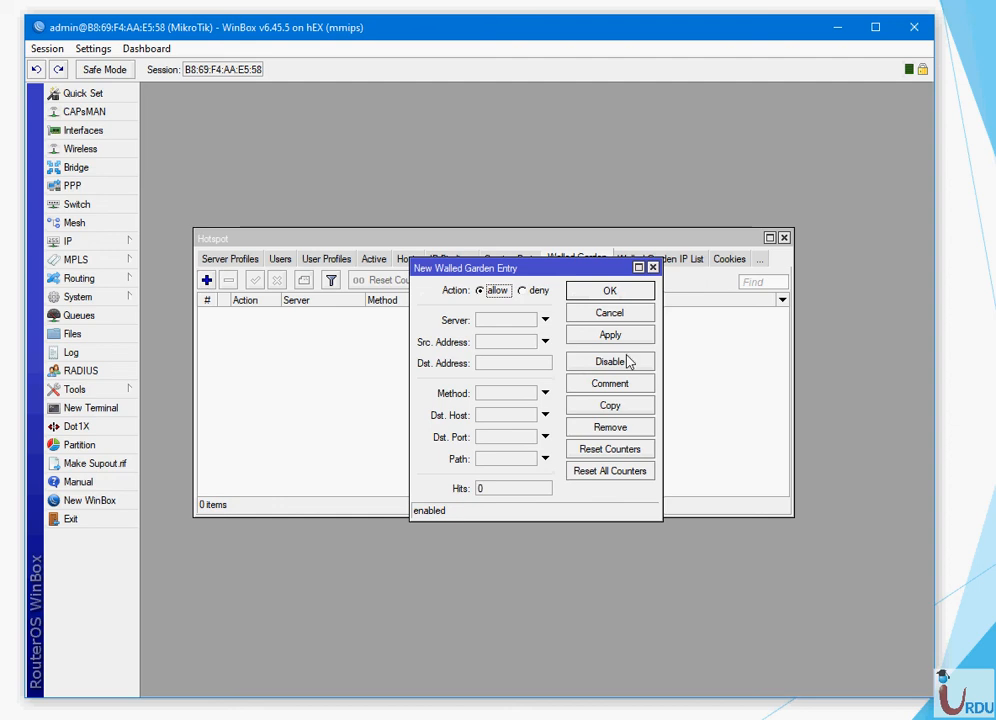
pyautogui.click(634, 293)
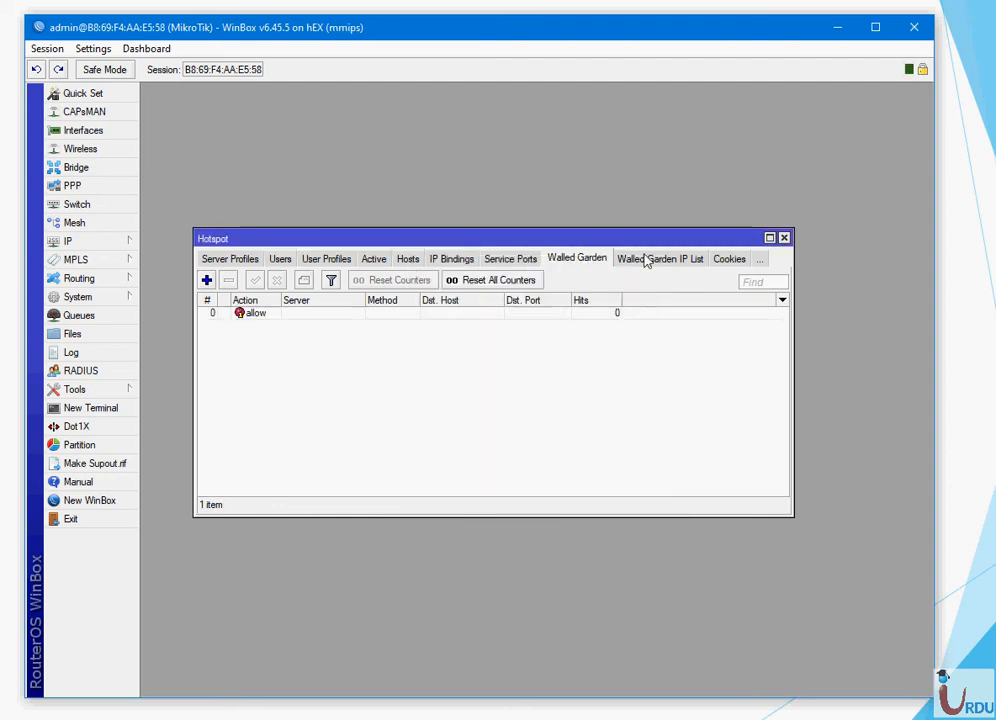
# - Review the Walled Garden IP, Cookies, User Profiles, Server Profiles and Servers lists
pyautogui.click(690, 262)
pyautogui.click(722, 262)
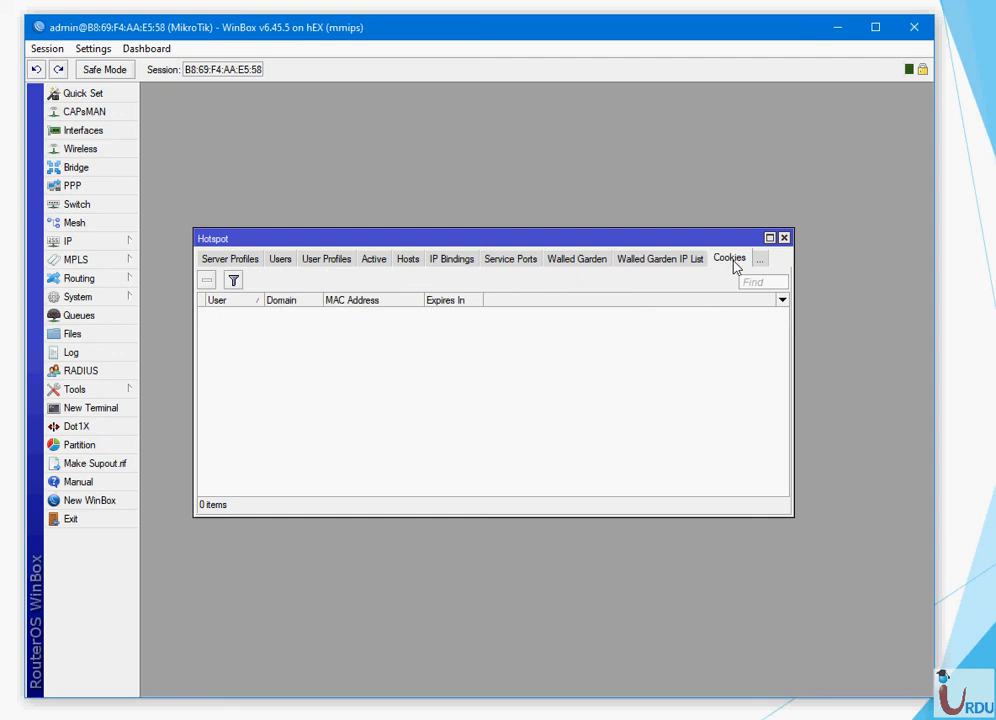
pyautogui.click(759, 260)
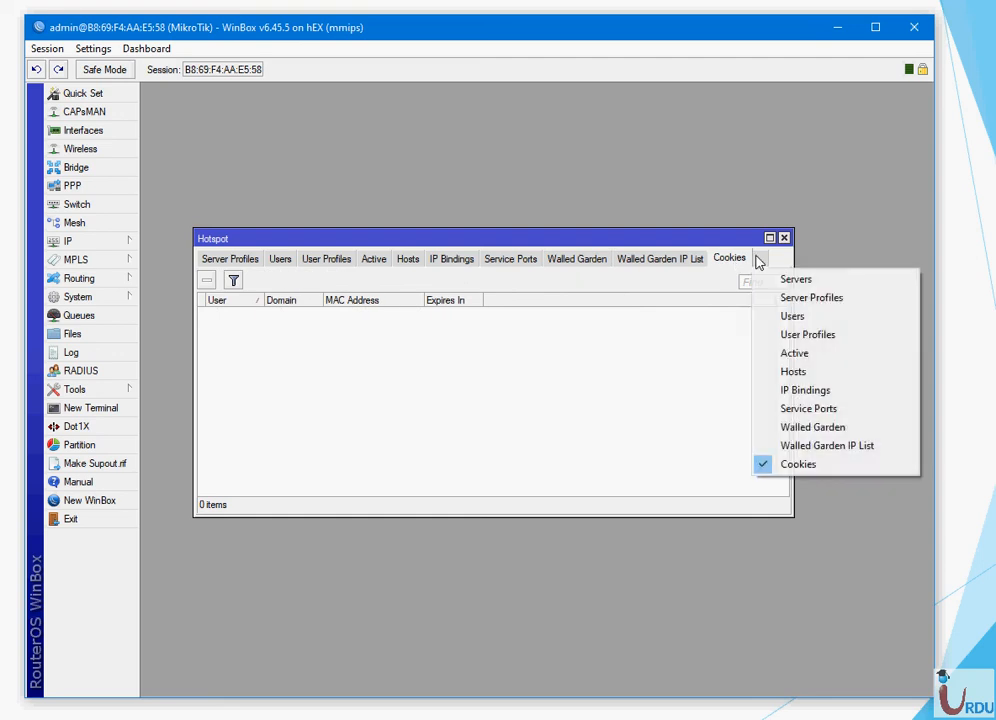
pyautogui.click(802, 335)
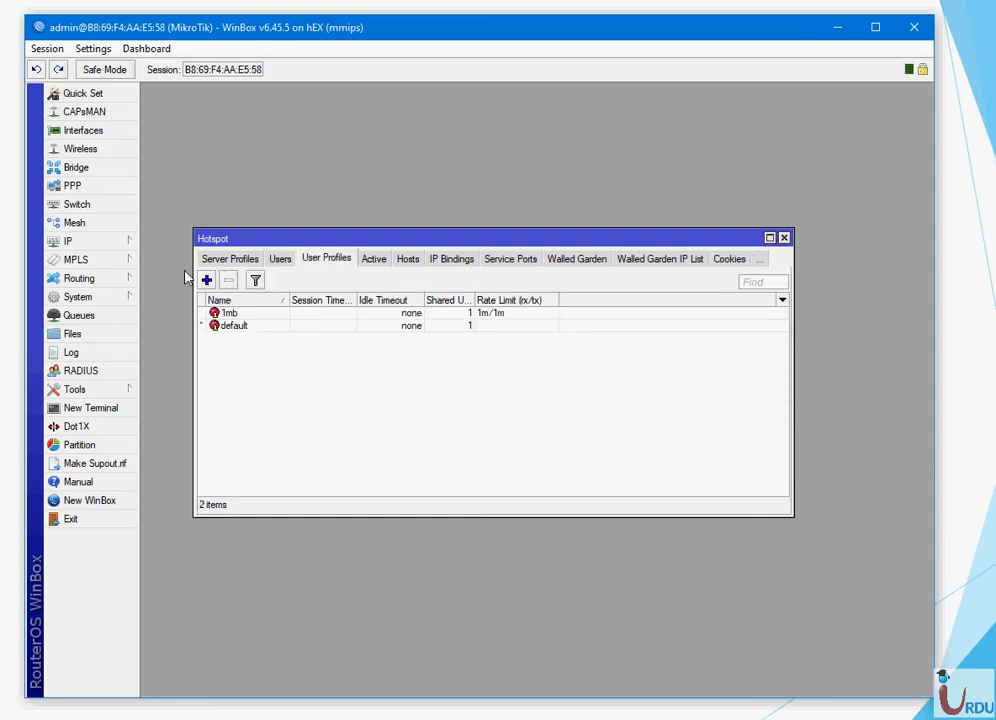
pyautogui.click(226, 262)
pyautogui.click(226, 261)
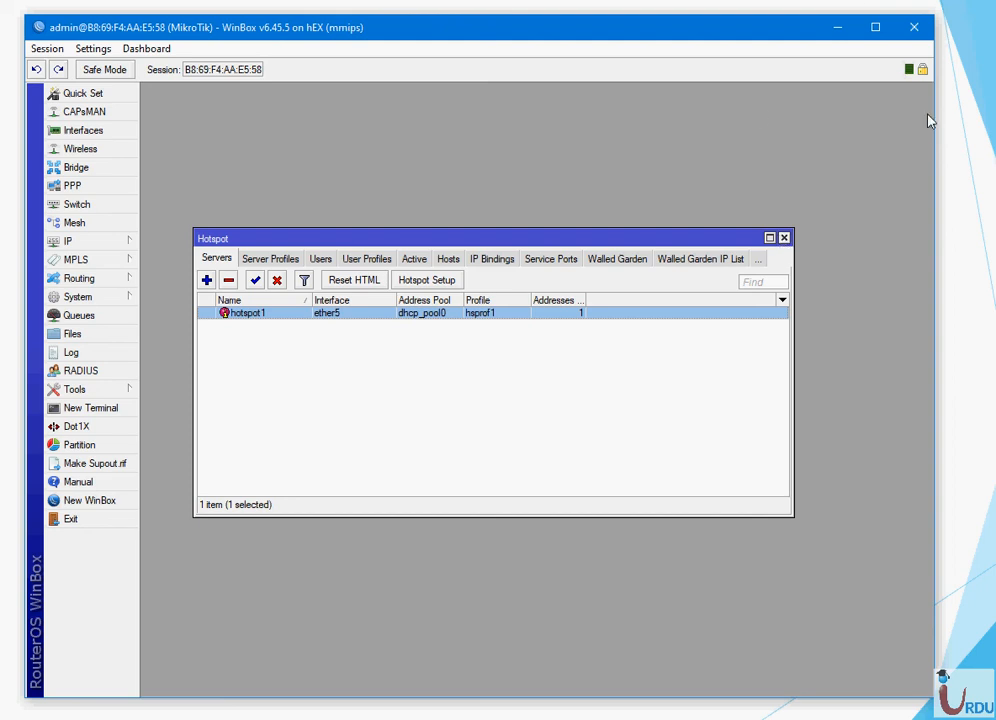
# - Minimise WinBox and advance the slideshow to the closing Thank you! slide
pyautogui.click(838, 28)
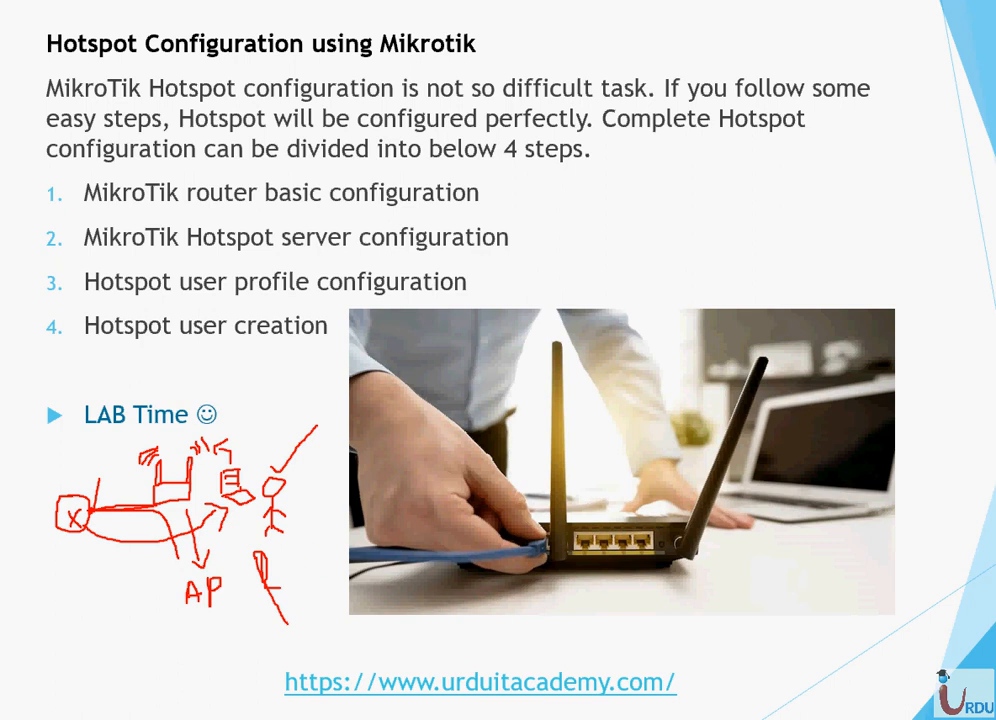
pyautogui.press('Right')
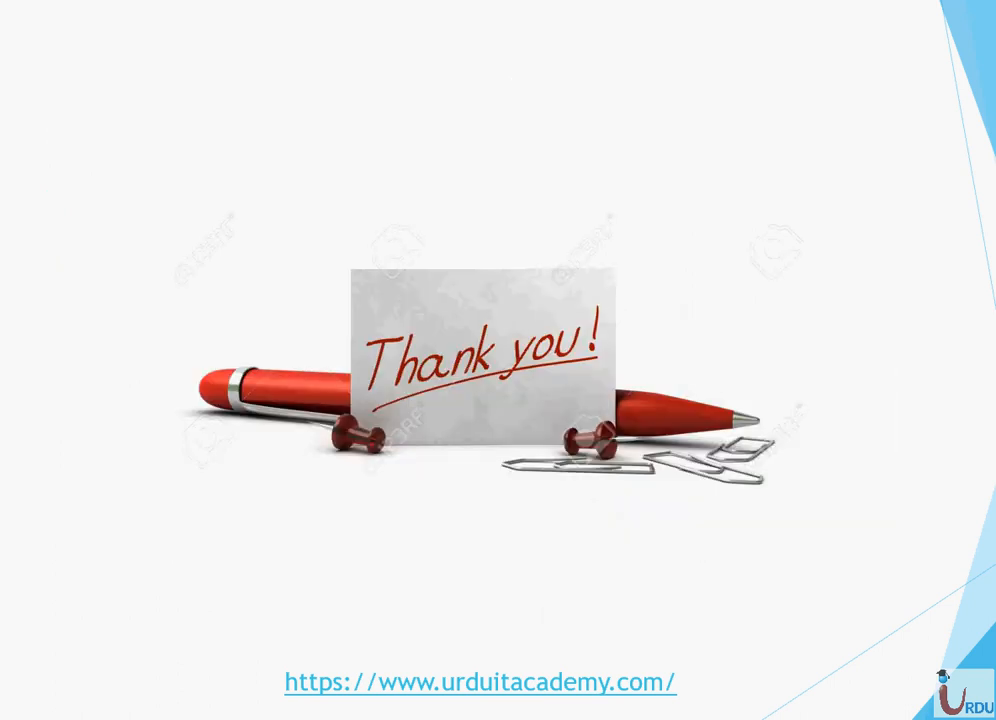